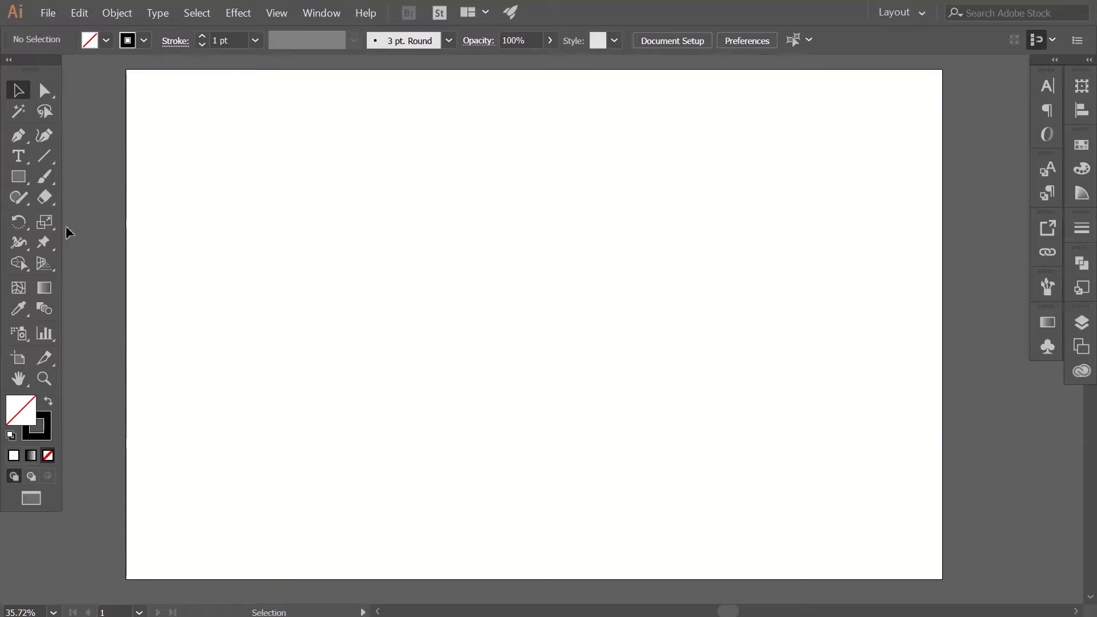
- Set the default stroke weight to 5 pt in the control bar
{"action": "left_click", "coordinate": [255, 40]}
{"action": "left_click", "coordinate": [308, 193]}
- Draw a hexagon from the page centre and rotate it 30° so a point faces up
{"action": "left_click_drag", "start_coordinate": [18, 177], "coordinate": [84, 247]}
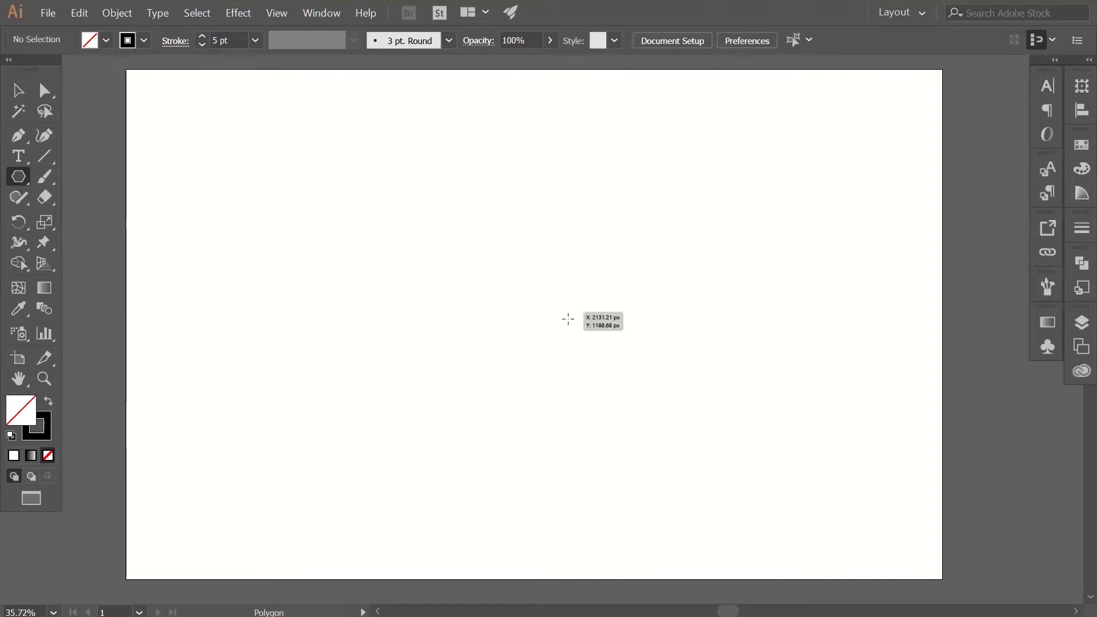
{"action": "left_click_drag", "start_coordinate": [559, 313], "coordinate": [427, 255]}
{"action": "left_click", "coordinate": [18, 90]}
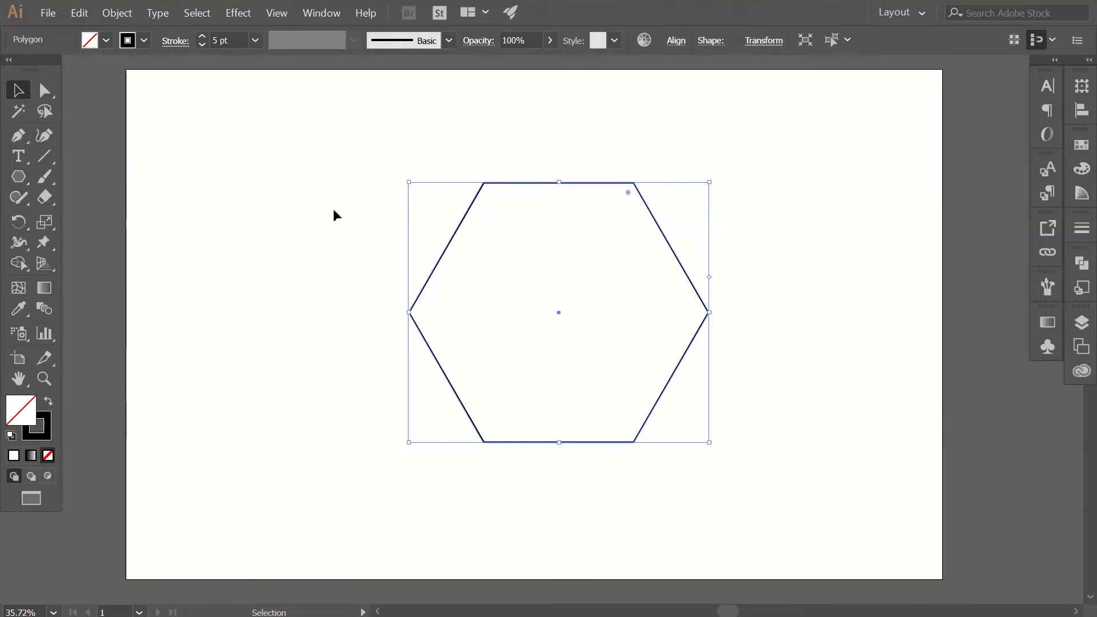
{"action": "left_click", "coordinate": [730, 285]}
{"action": "left_click", "coordinate": [635, 183]}
{"action": "left_click_drag", "start_coordinate": [716, 180], "coordinate": [657, 386]}
{"action": "left_click", "coordinate": [750, 265]}
{"action": "left_click", "coordinate": [19, 176]}
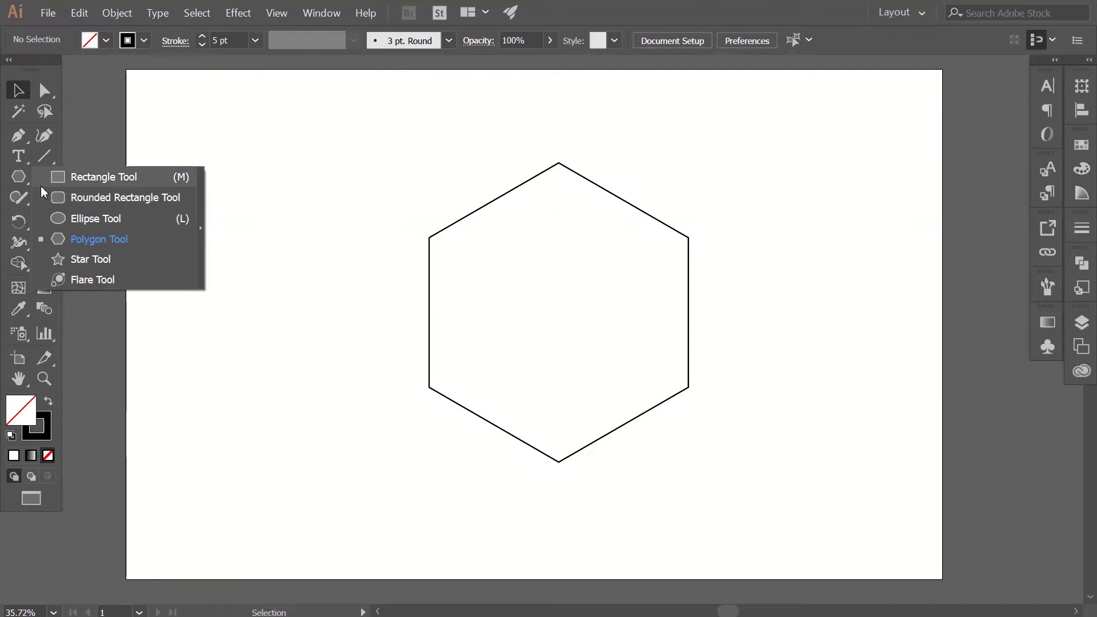
- Draw a long thin rectangle bar and set its angle to 30° in the Transform panel
{"action": "left_click", "coordinate": [97, 177]}
{"action": "left_click_drag", "start_coordinate": [251, 413], "coordinate": [759, 451]}
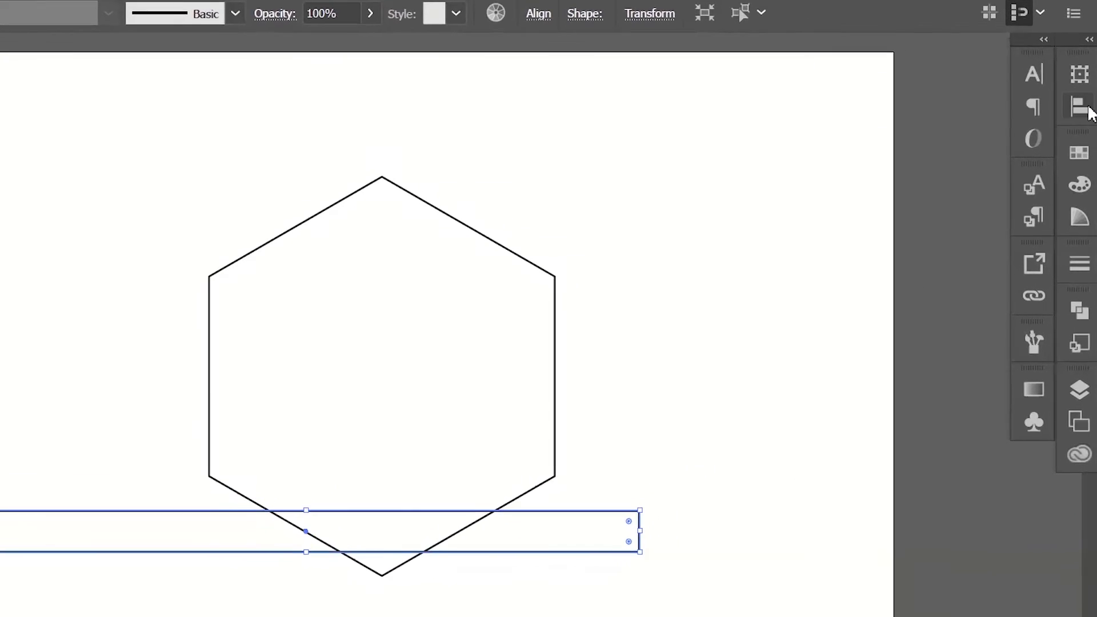
{"action": "left_click", "coordinate": [1081, 74]}
{"action": "left_click", "coordinate": [859, 171]}
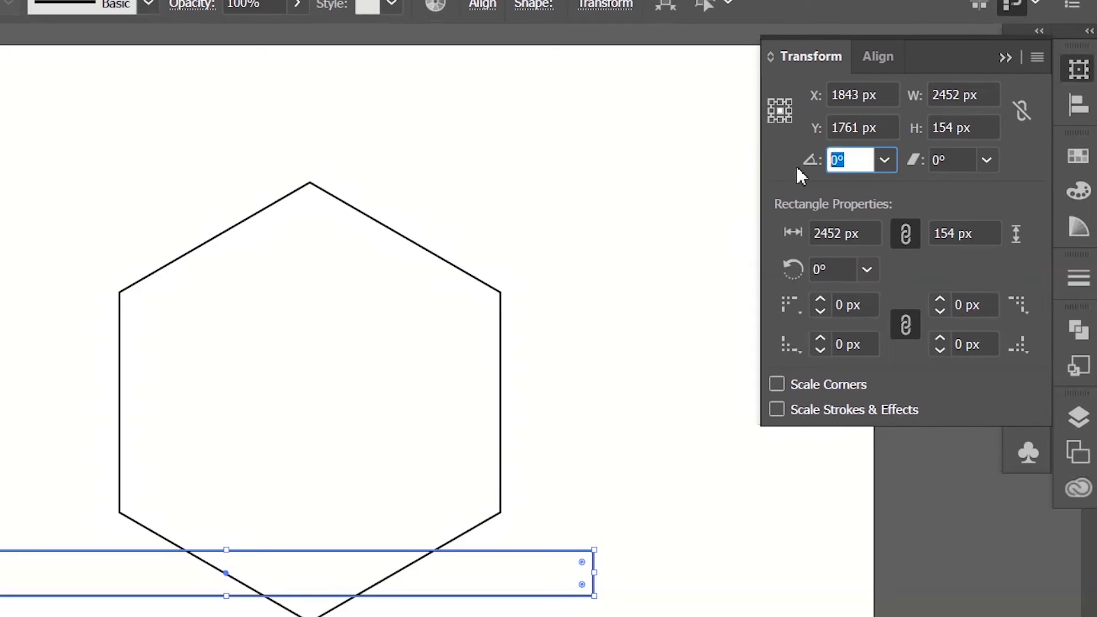
{"action": "type", "text": "30"}
{"action": "key", "text": "Return"}
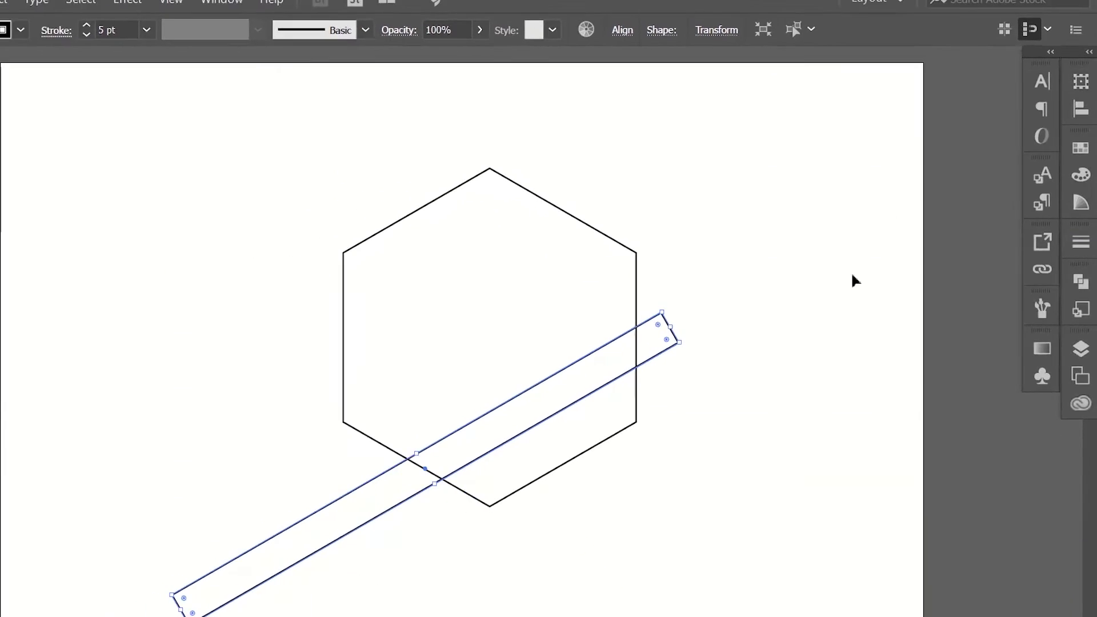
- Move the bar over the hexagon's upper right and marquee-select both shapes
{"action": "left_click", "coordinate": [805, 335]}
{"action": "left_click_drag", "start_coordinate": [663, 354], "coordinate": [714, 225]}
{"action": "left_click", "coordinate": [366, 236]}
{"action": "left_click_drag", "start_coordinate": [348, 226], "coordinate": [801, 475]}
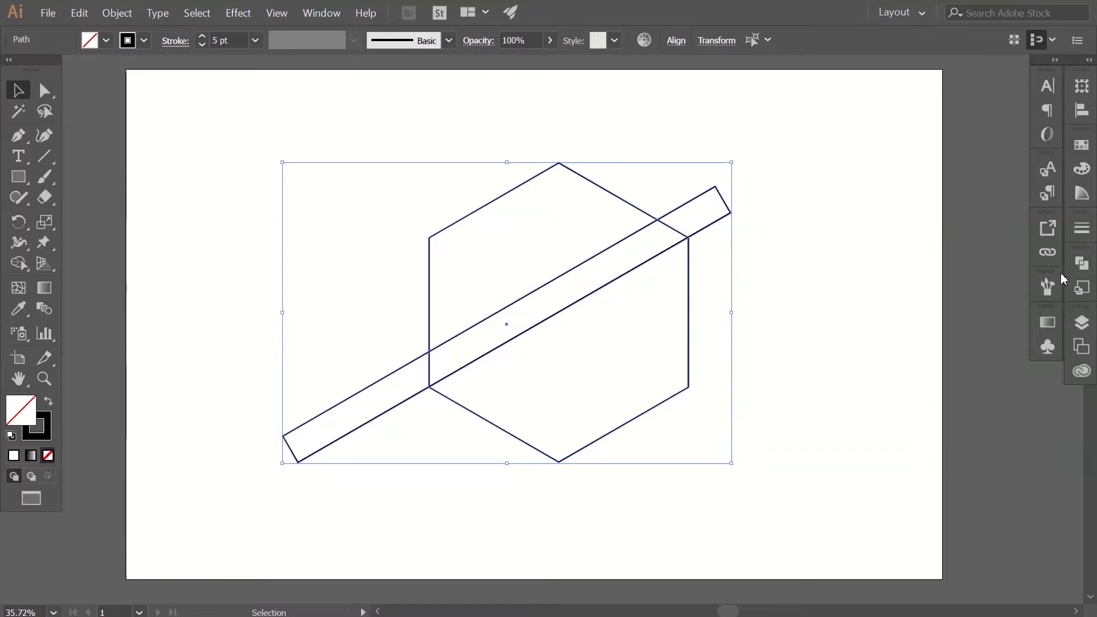
- Cut the bar from the hexagon with Minus Front and centre the result on the artboard
{"action": "left_click", "coordinate": [1081, 263]}
{"action": "left_click", "coordinate": [913, 298]}
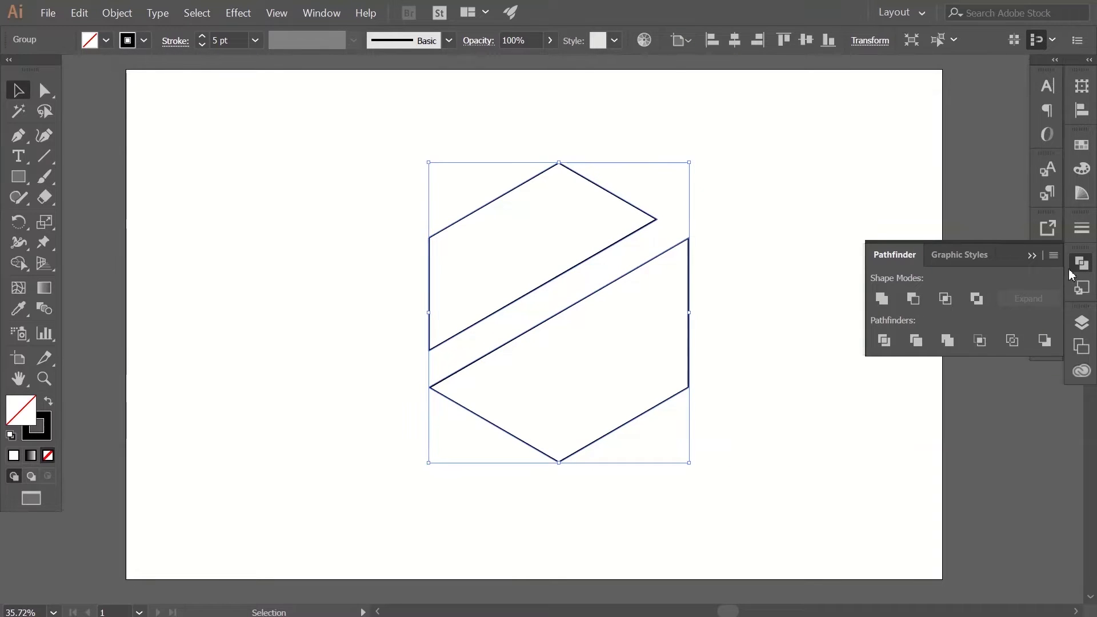
{"action": "left_click", "coordinate": [829, 252]}
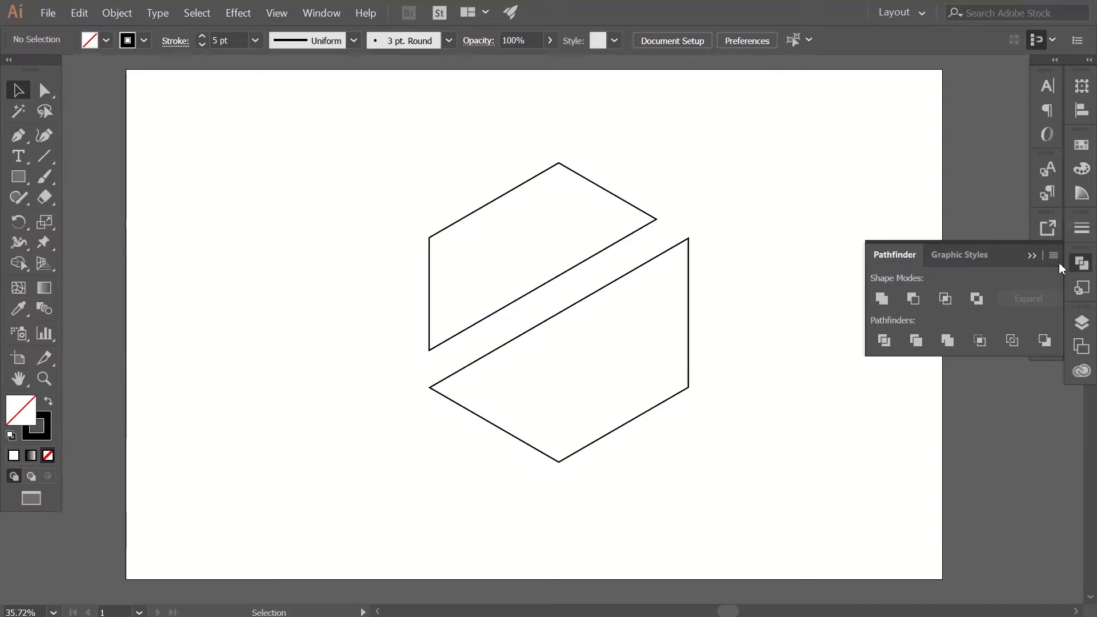
{"action": "left_click", "coordinate": [531, 178]}
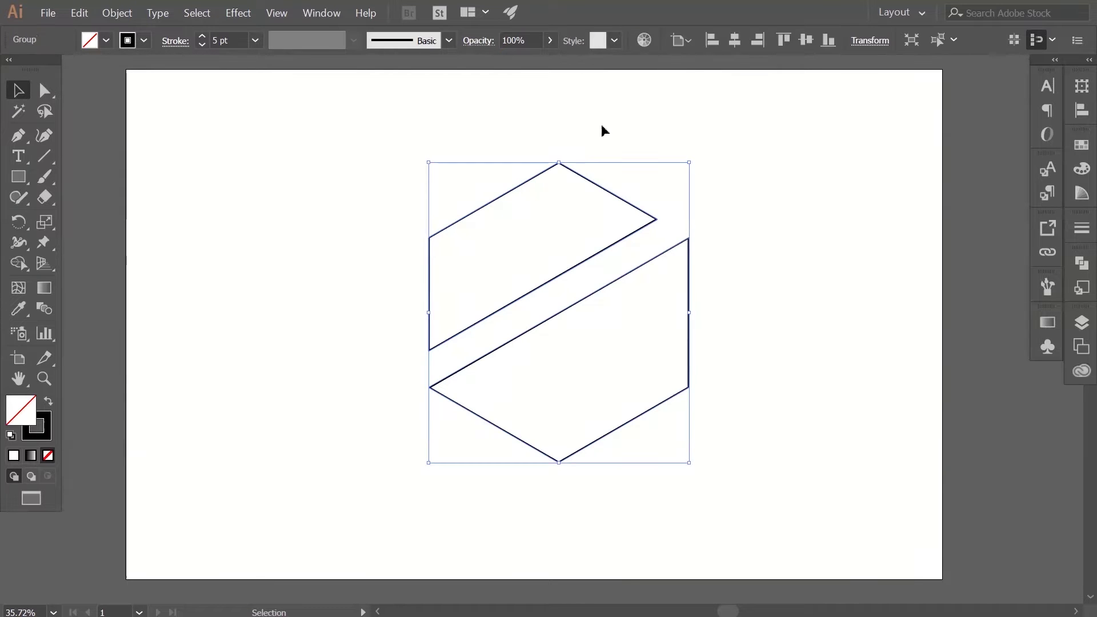
{"action": "left_click", "coordinate": [742, 39]}
{"action": "left_click", "coordinate": [808, 44]}
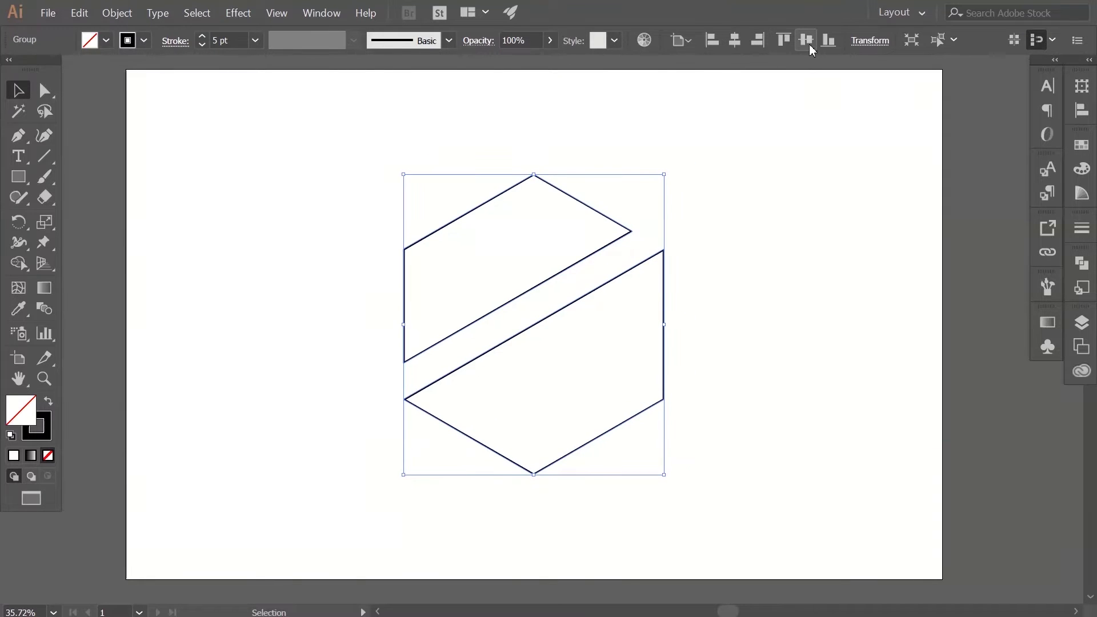
{"action": "left_click", "coordinate": [782, 191]}
- Ungroup the cut result into two separate hexagon pieces
{"action": "left_click", "coordinate": [600, 215]}
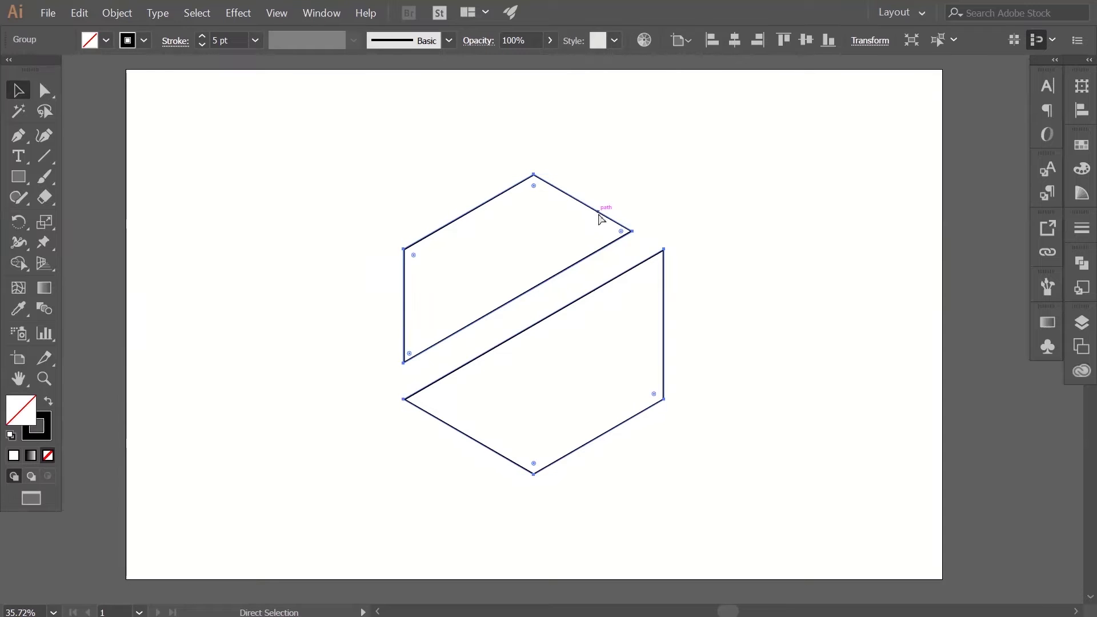
{"action": "left_click", "coordinate": [764, 277]}
{"action": "left_click", "coordinate": [620, 228]}
{"action": "right_click", "coordinate": [620, 227]}
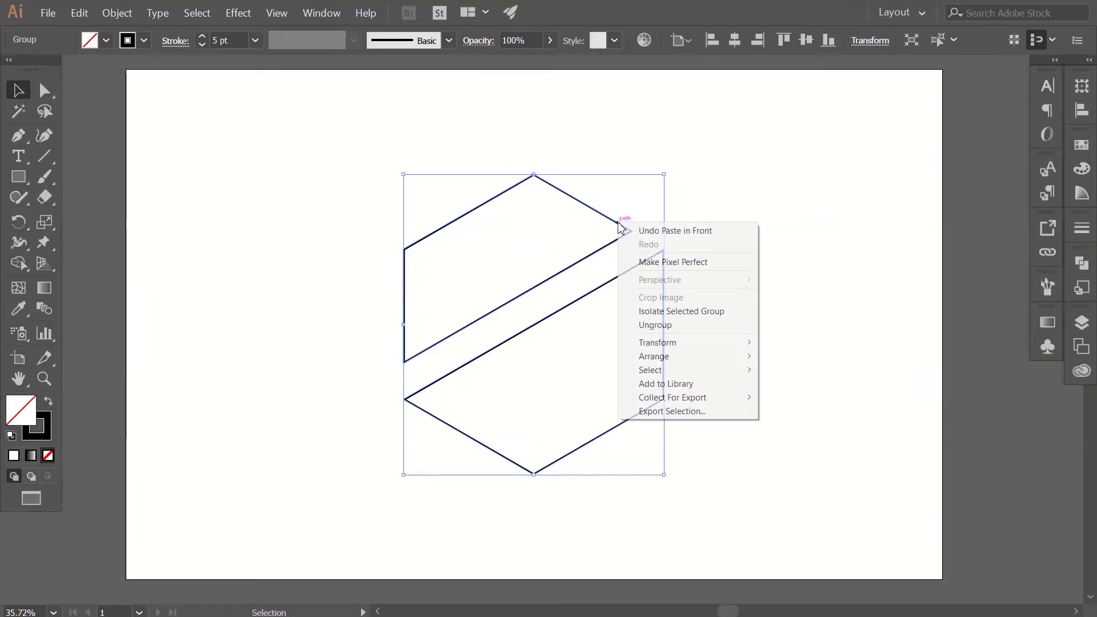
{"action": "left_click", "coordinate": [655, 325]}
{"action": "left_click", "coordinate": [784, 279]}
{"action": "left_click", "coordinate": [18, 136]}
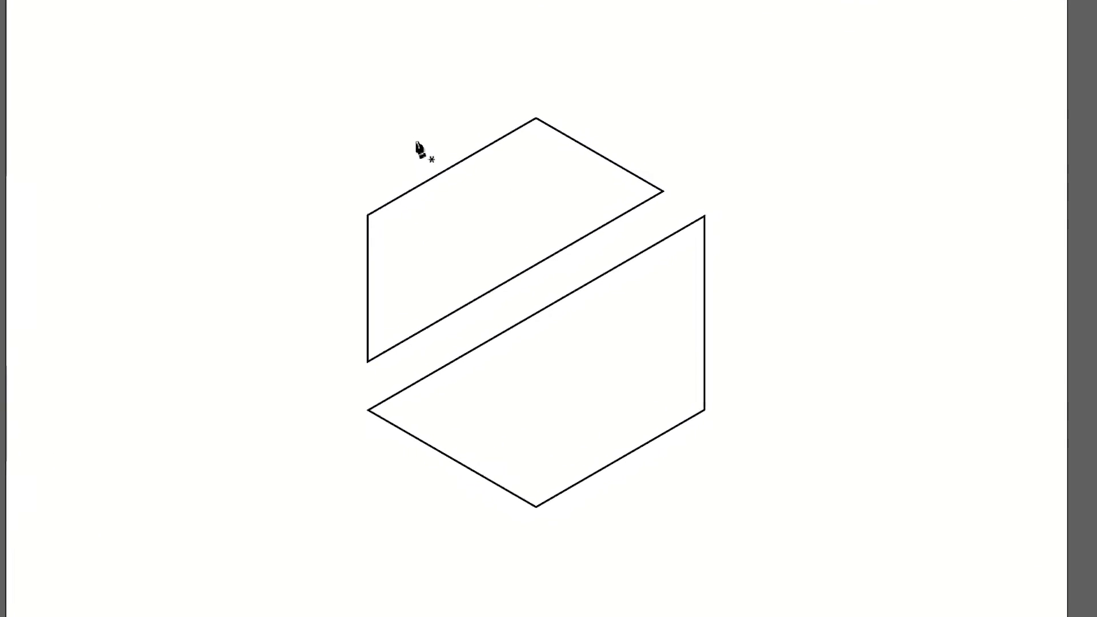
- Draw two straight lines crossing the upper piece's top corner
{"action": "left_click", "coordinate": [415, 140]}
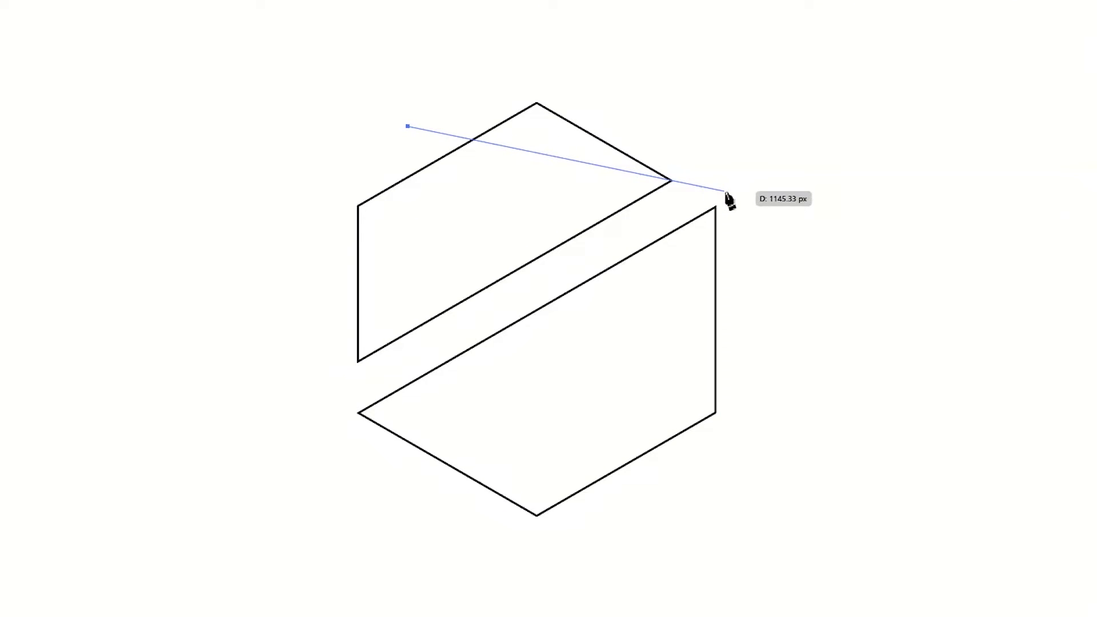
{"action": "left_click", "coordinate": [725, 191]}
{"action": "left_click", "coordinate": [756, 129], "text": "ctrl"}
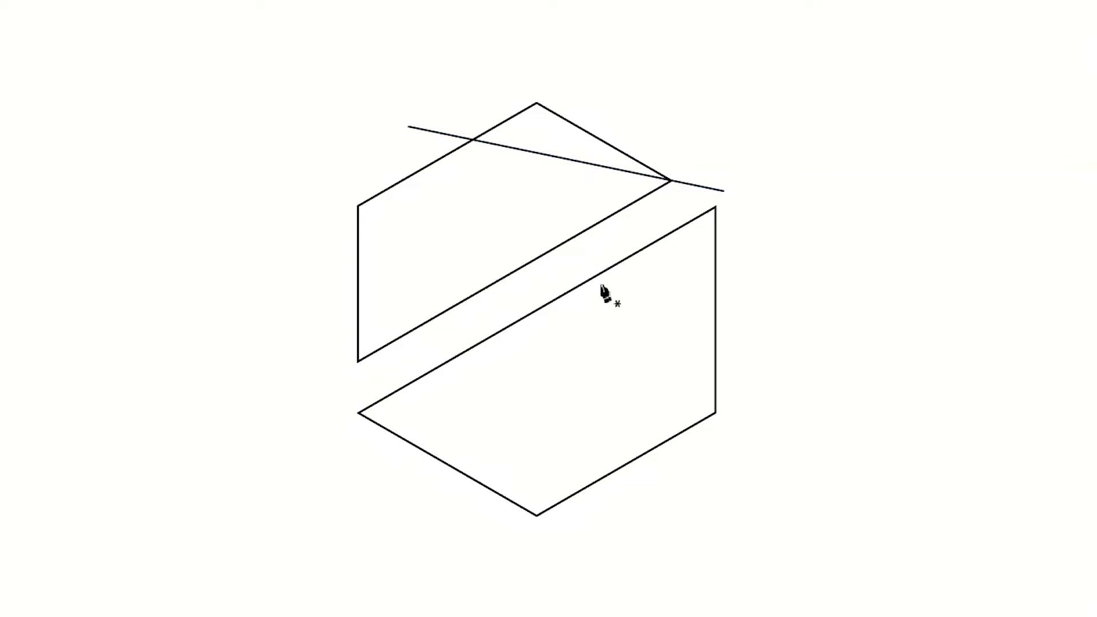
{"action": "left_click", "coordinate": [655, 114]}
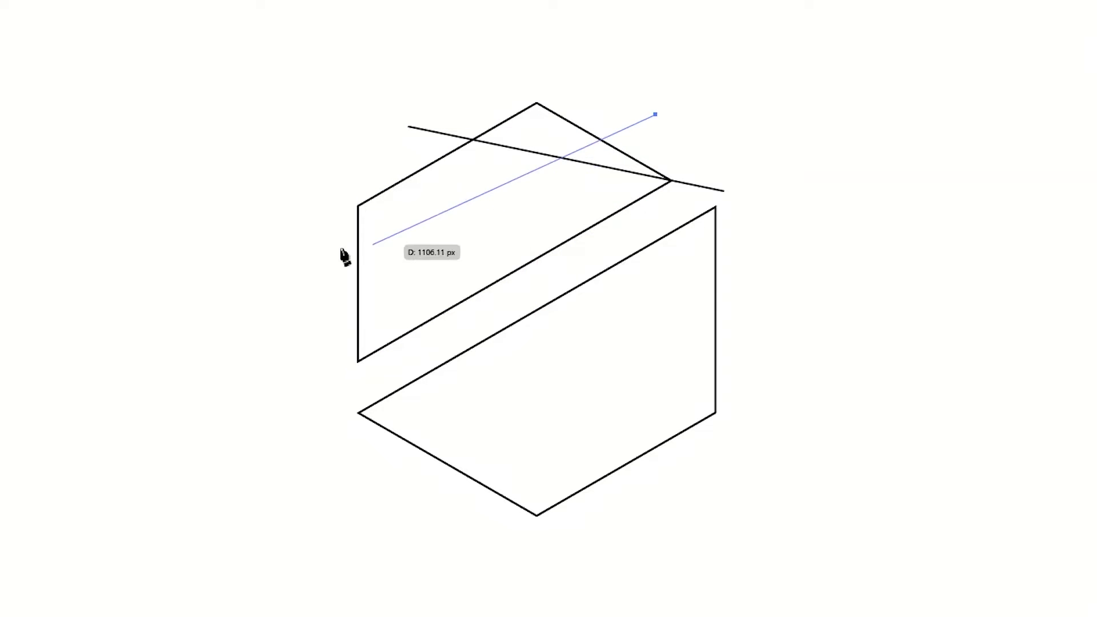
{"action": "left_click", "coordinate": [256, 239]}
{"action": "left_click", "coordinate": [926, 163], "text": "ctrl"}
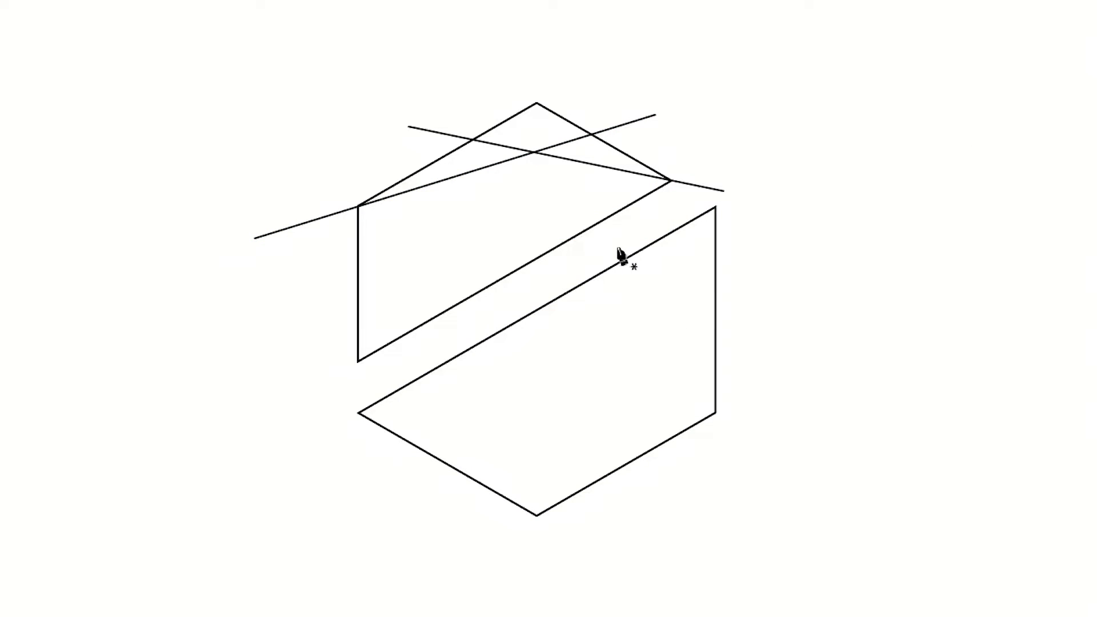
- Draw two more lines through the lower piece's right and bottom corners
{"action": "left_click", "coordinate": [618, 245]}
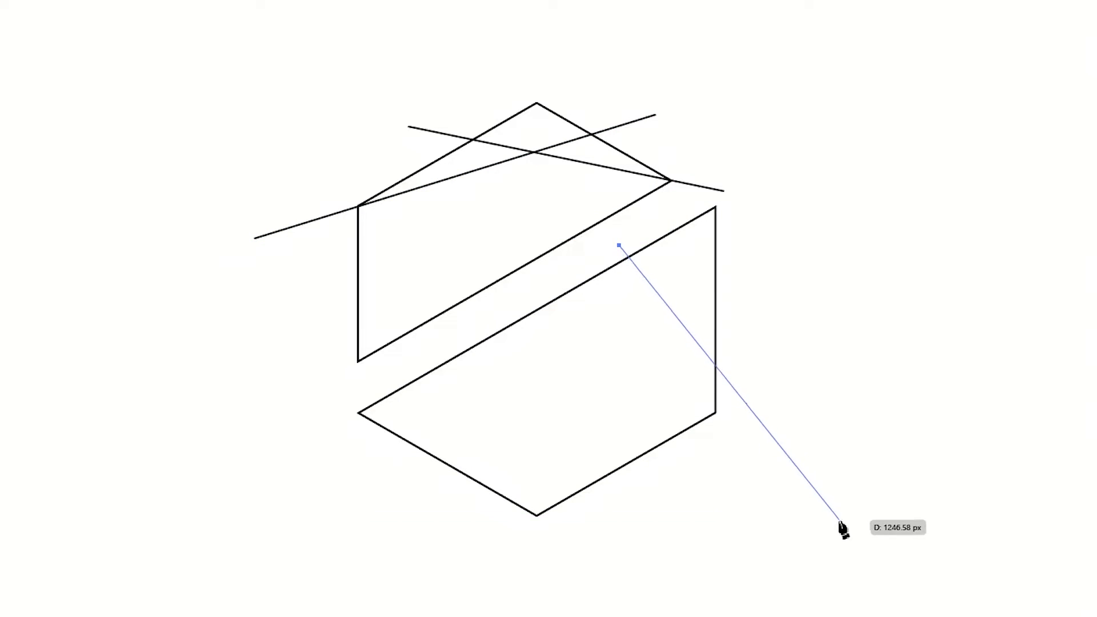
{"action": "left_click", "coordinate": [784, 531]}
{"action": "left_click", "coordinate": [822, 402], "text": "ctrl"}
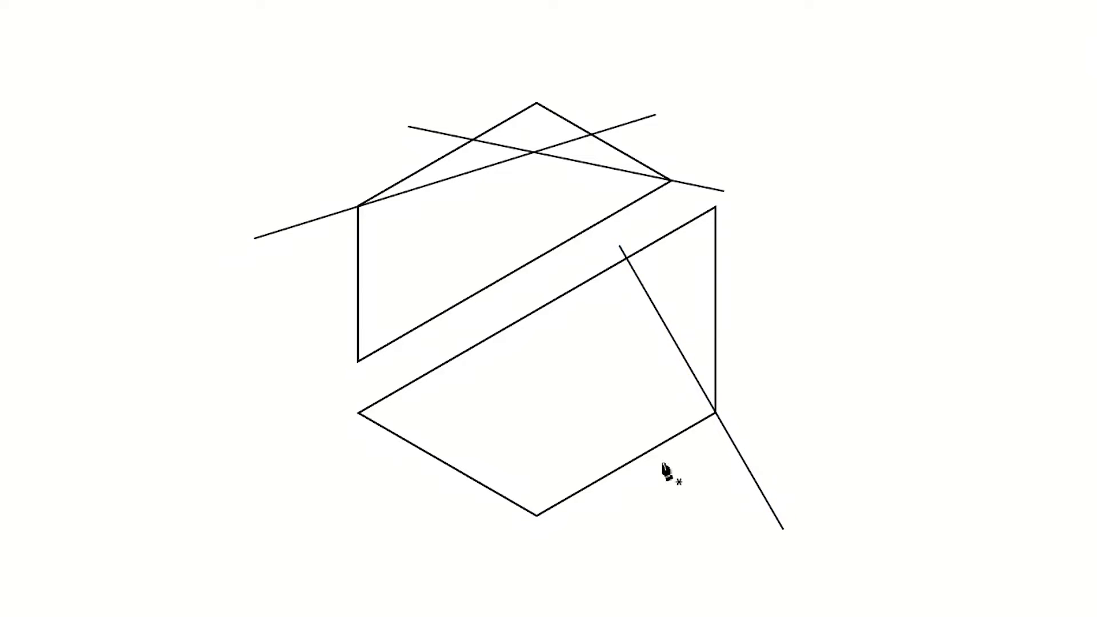
{"action": "left_click", "coordinate": [741, 259]}
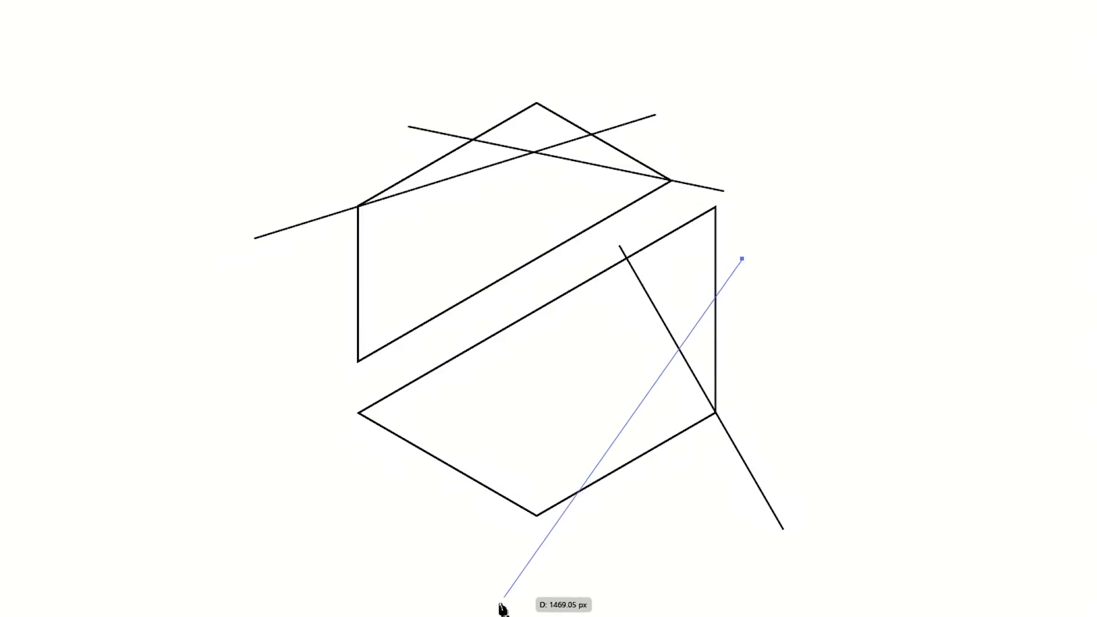
{"action": "left_click", "coordinate": [467, 602]}
{"action": "key", "text": "v"}
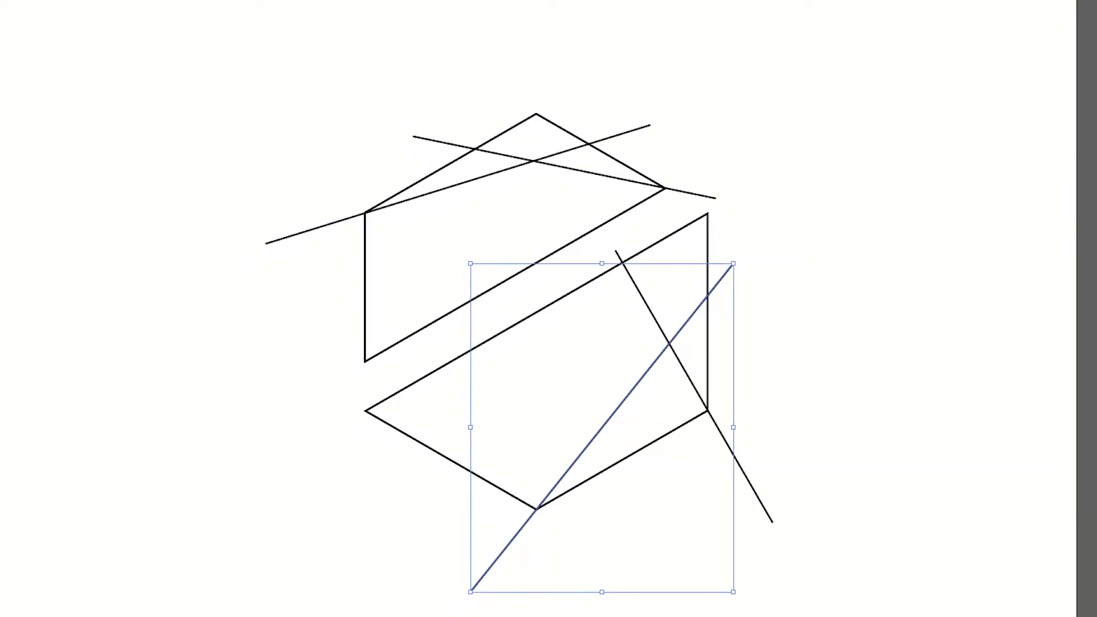
{"action": "left_click", "coordinate": [349, 292]}
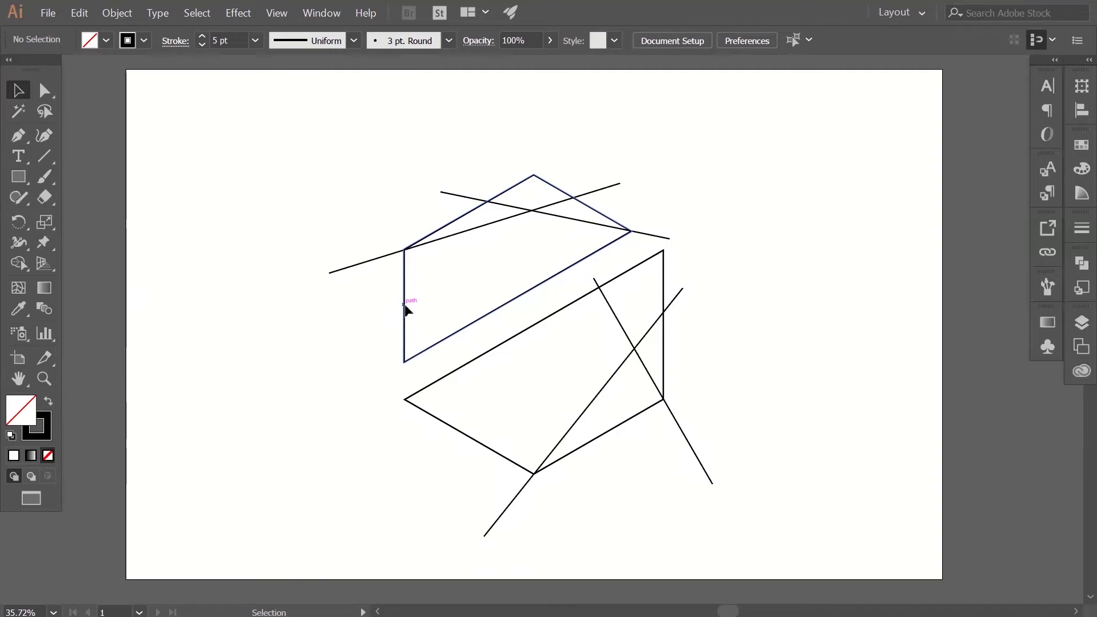
- Shift-select both hexagon pieces and all four crossing lines
{"action": "left_click", "coordinate": [396, 308], "text": "shift"}
{"action": "left_click", "coordinate": [368, 262], "text": "shift"}
{"action": "left_click", "coordinate": [454, 194], "text": "shift"}
{"action": "left_click", "coordinate": [677, 424], "text": "shift"}
{"action": "left_click", "coordinate": [597, 398], "text": "shift"}
{"action": "left_click", "coordinate": [621, 424], "text": "shift"}
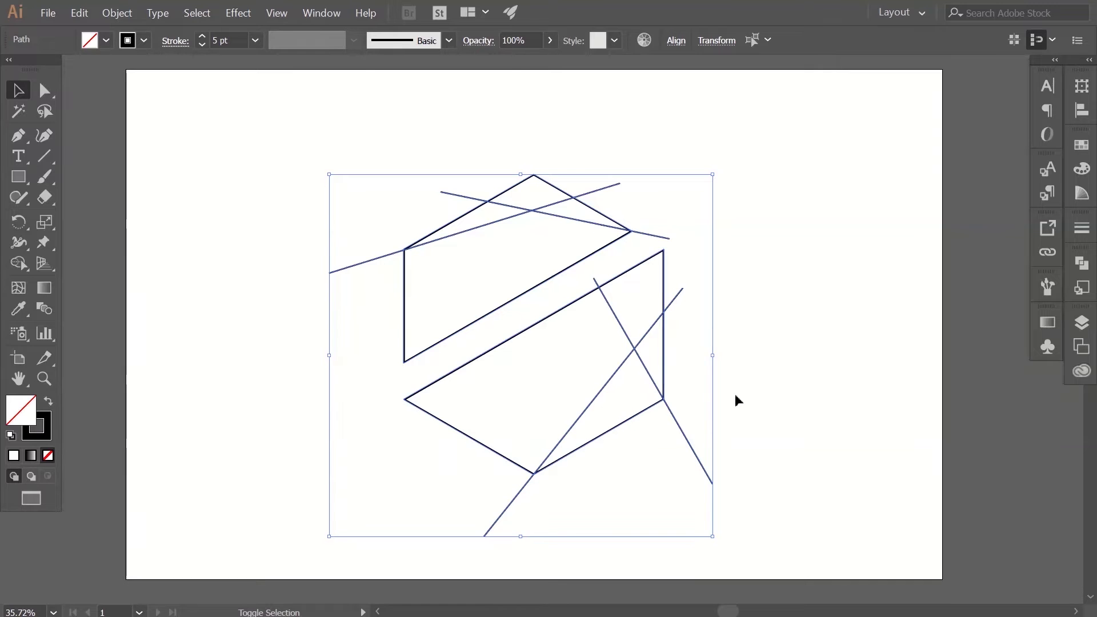
- Split the selection into separate facets with Pathfinder Divide
{"action": "left_click", "coordinate": [1081, 263]}
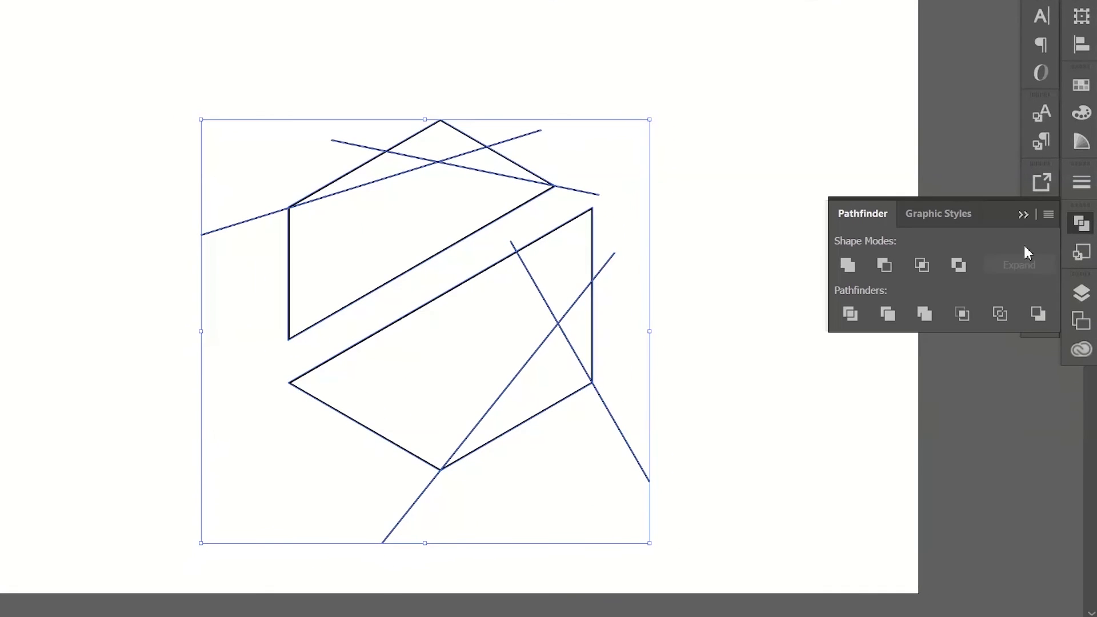
{"action": "left_click", "coordinate": [850, 314]}
{"action": "left_click", "coordinate": [1081, 226]}
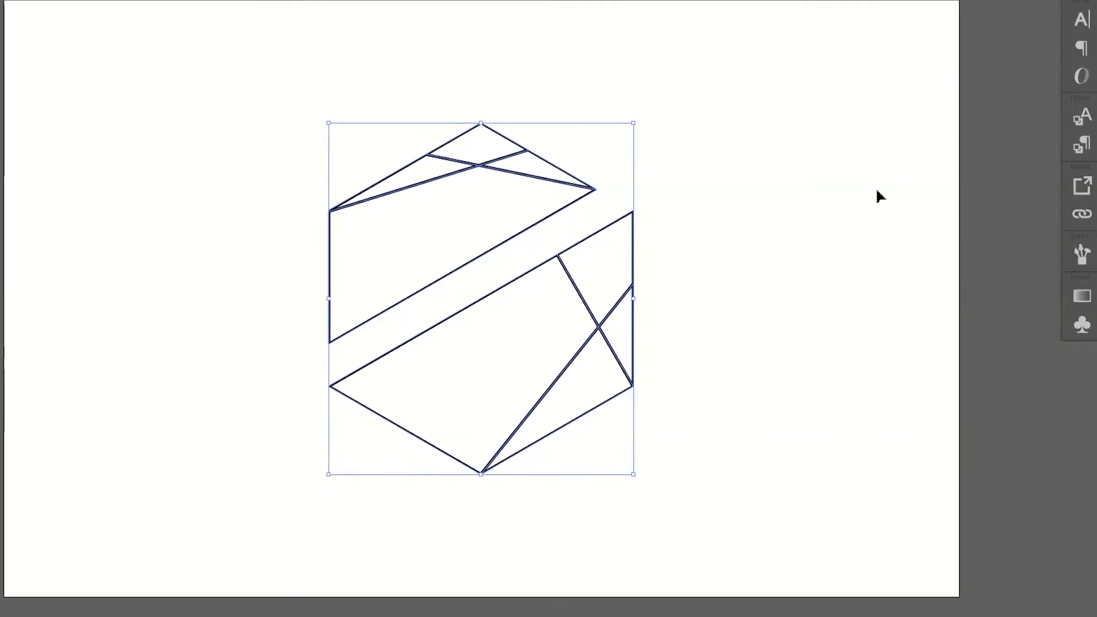
{"action": "left_click", "coordinate": [779, 201]}
{"action": "left_click", "coordinate": [434, 165]}
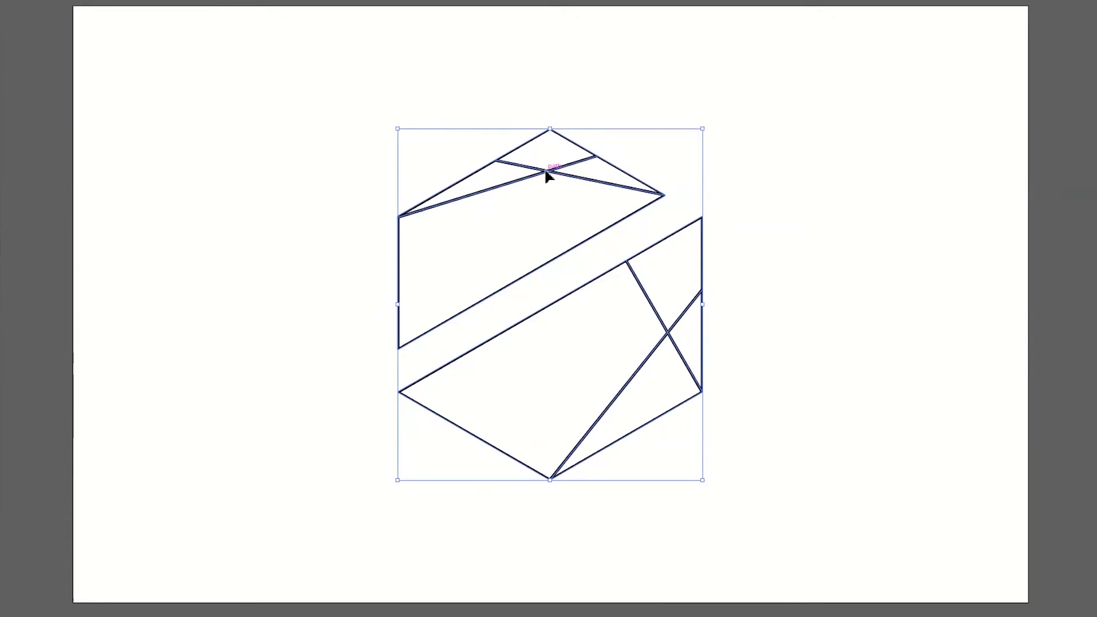
{"action": "right_click", "coordinate": [547, 171]}
- Ungroup the divided facets and test-pull the upper and quadrilateral pieces out
{"action": "left_click", "coordinate": [594, 290]}
{"action": "left_click", "coordinate": [778, 280]}
{"action": "left_click_drag", "start_coordinate": [523, 281], "coordinate": [308, 362]}
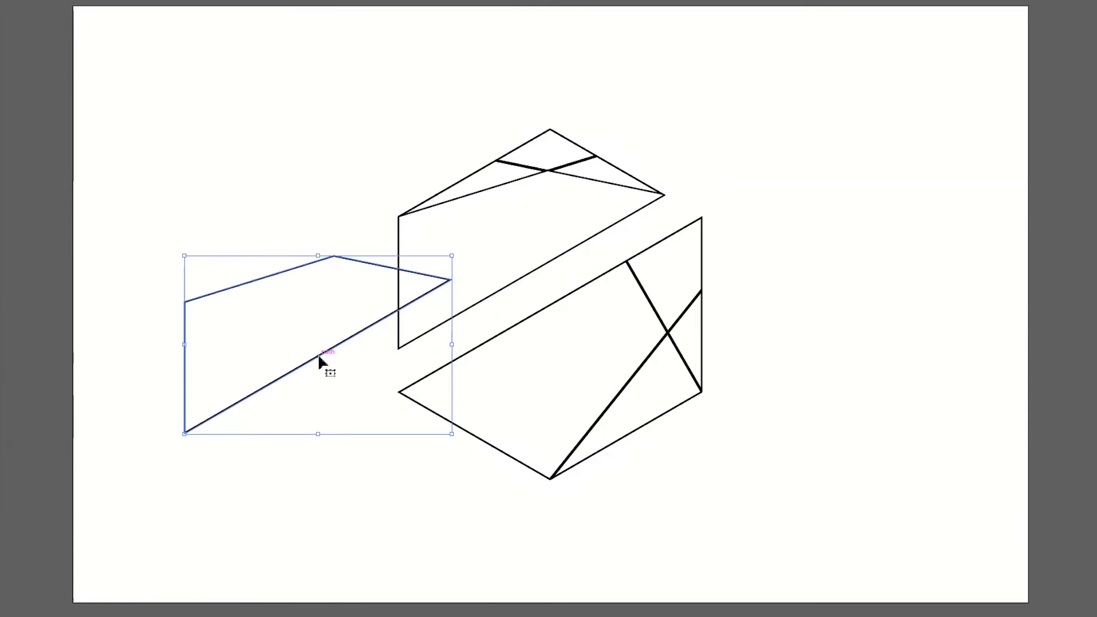
{"action": "key", "text": "Delete"}
{"action": "left_click", "coordinate": [455, 370]}
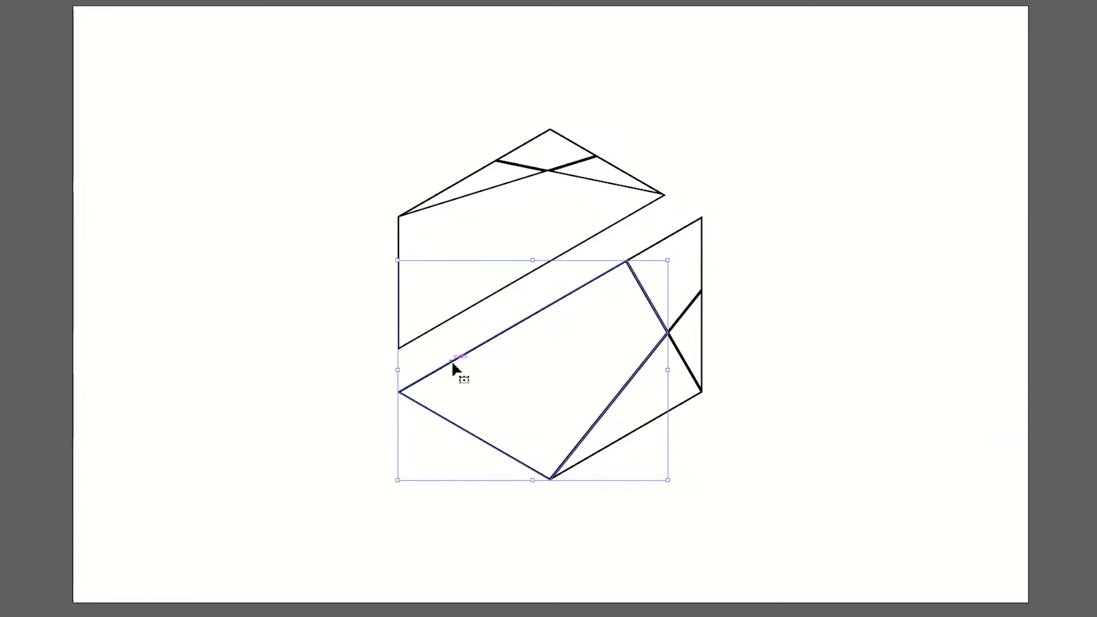
{"action": "left_click_drag", "start_coordinate": [466, 357], "coordinate": [190, 342]}
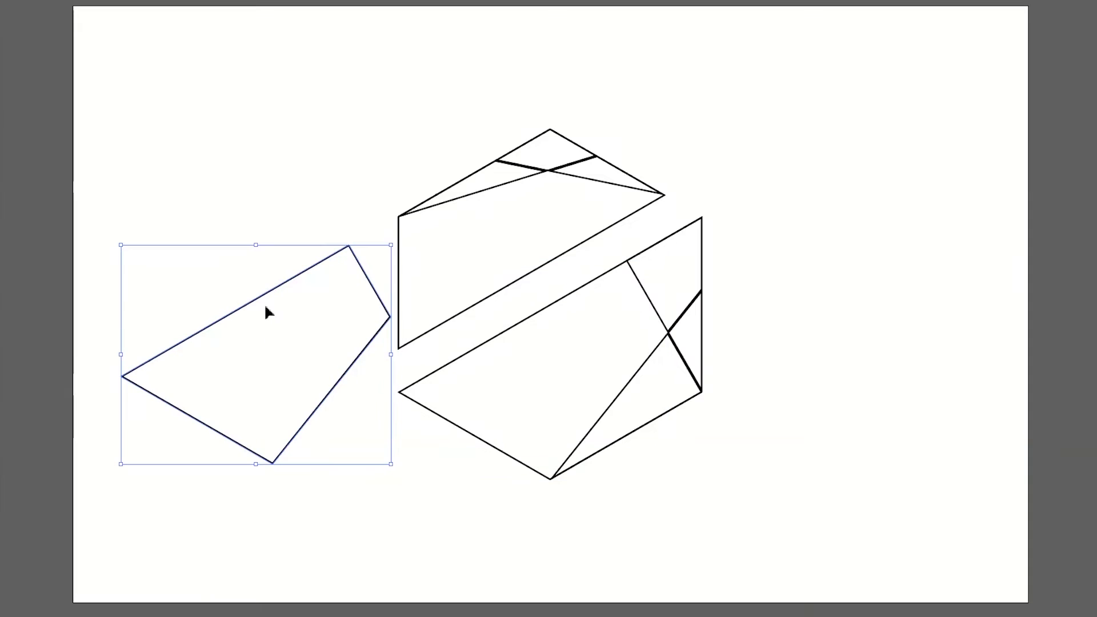
{"action": "key", "text": "Delete"}
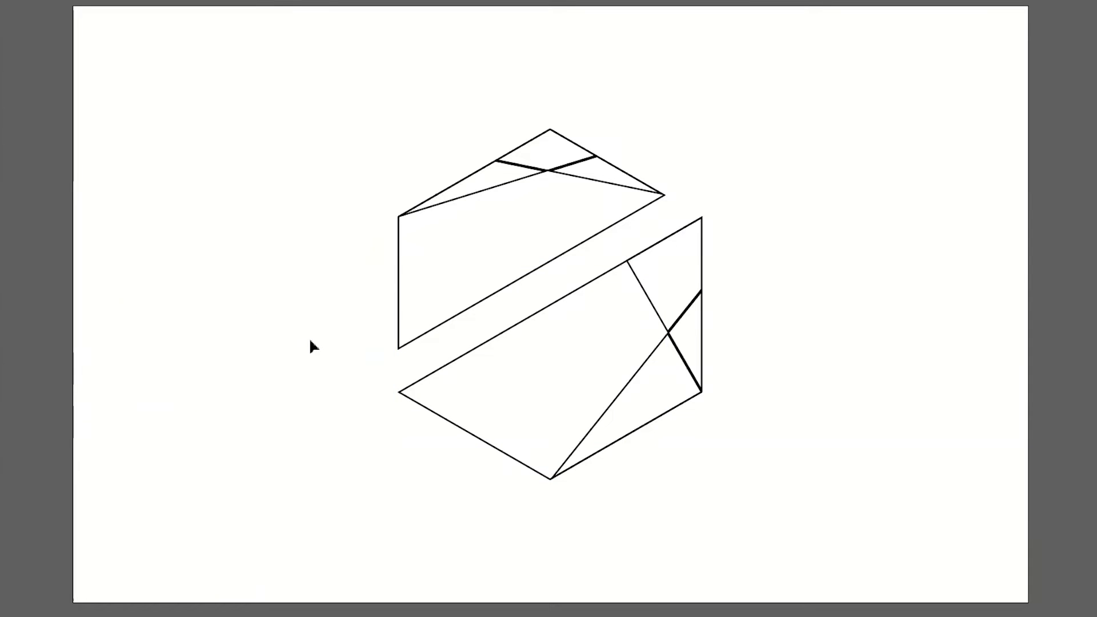
- With Direct Selection, drag the lower-right triangle's top anchor to the right-edge corner
{"action": "left_click", "coordinate": [703, 340]}
{"action": "key", "text": "a"}
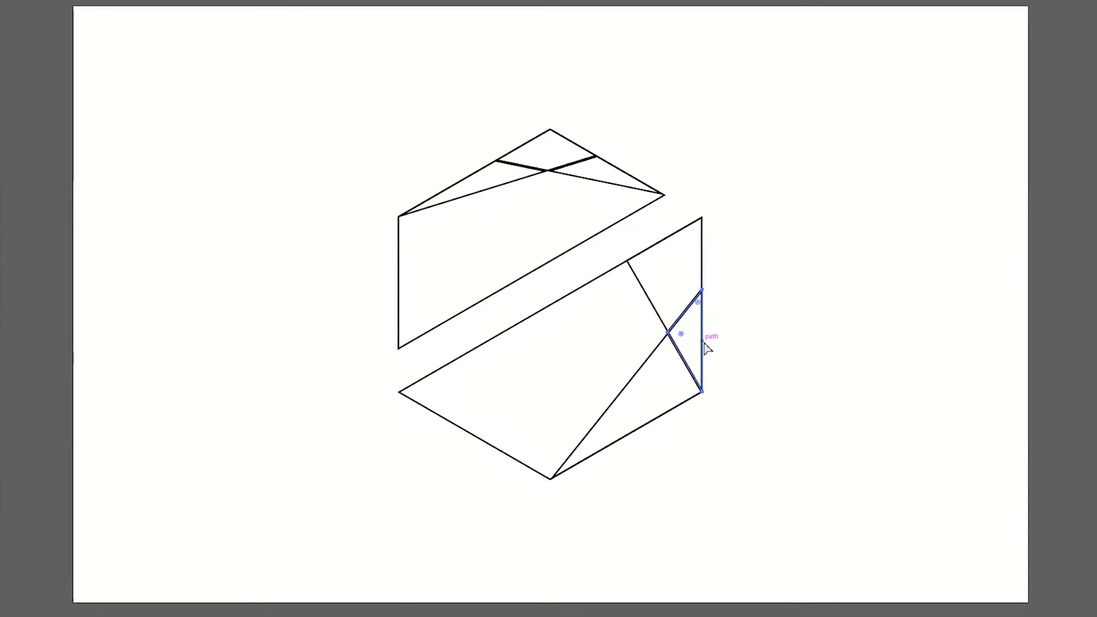
{"action": "left_click", "coordinate": [763, 333]}
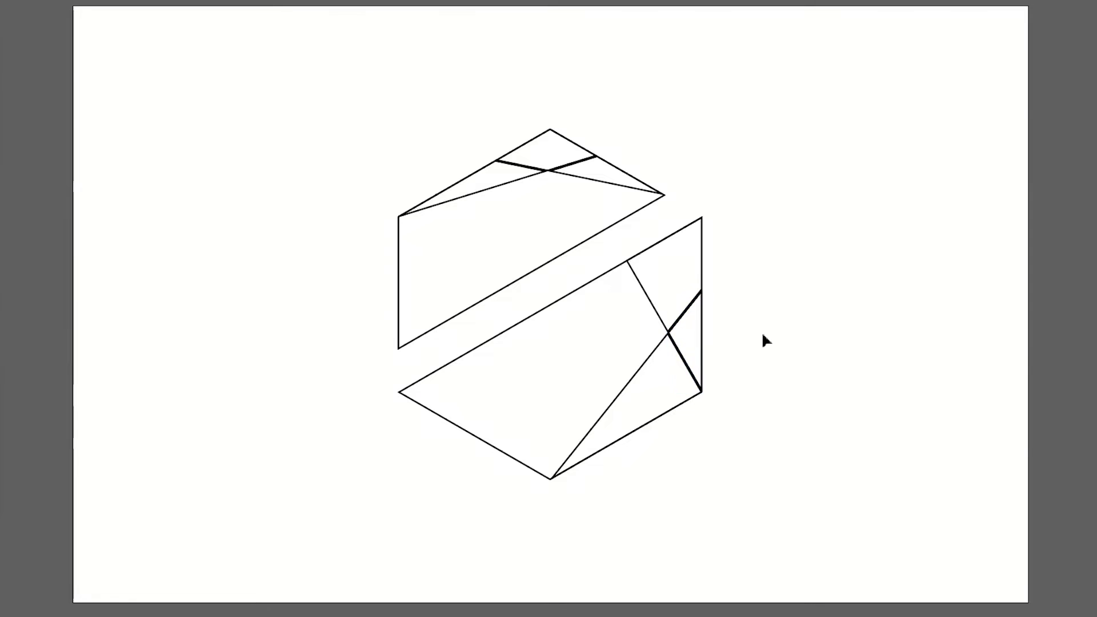
{"action": "left_click", "coordinate": [687, 368]}
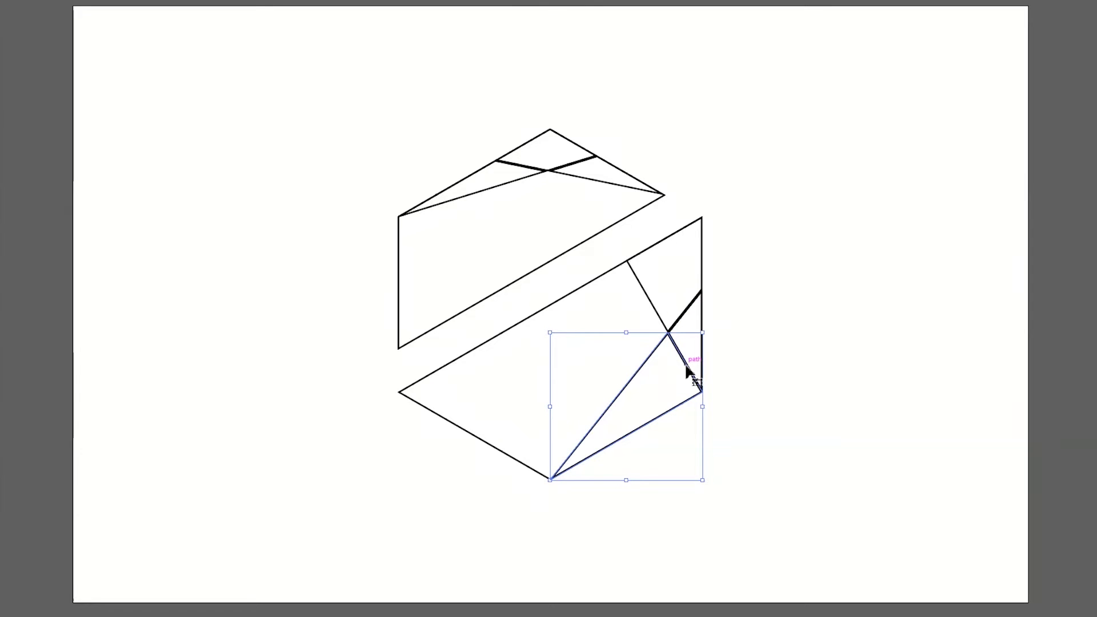
{"action": "left_click_drag", "start_coordinate": [667, 332], "coordinate": [702, 291]}
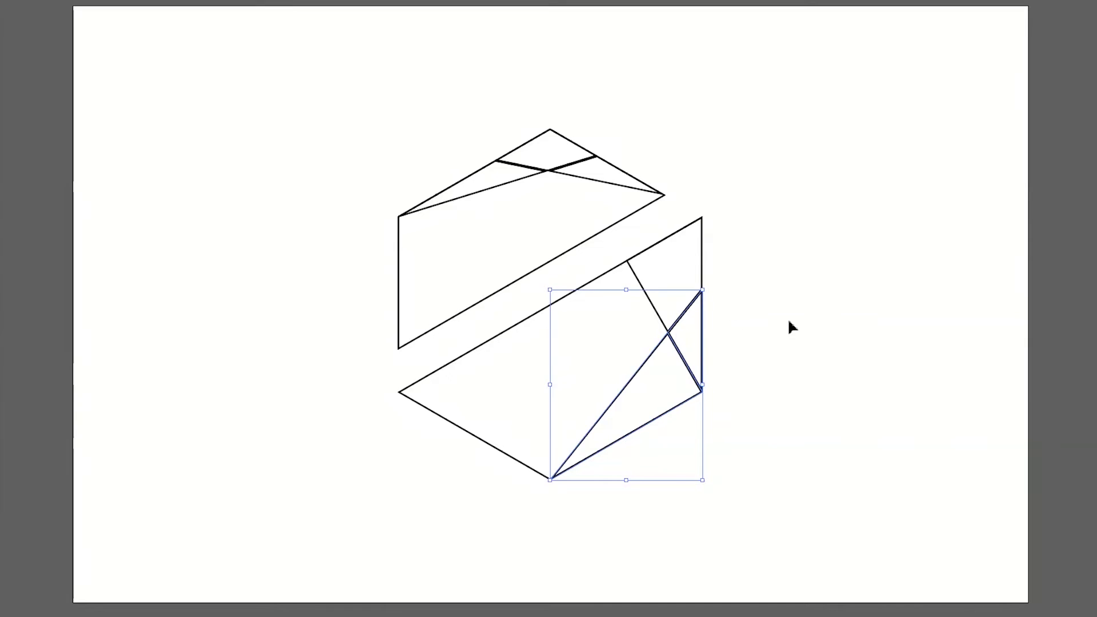
- Unite the two small right-side facets into a single shape
{"action": "left_click", "coordinate": [1083, 232]}
{"action": "left_click", "coordinate": [857, 277]}
{"action": "left_click", "coordinate": [1082, 233]}
{"action": "left_click", "coordinate": [721, 343]}
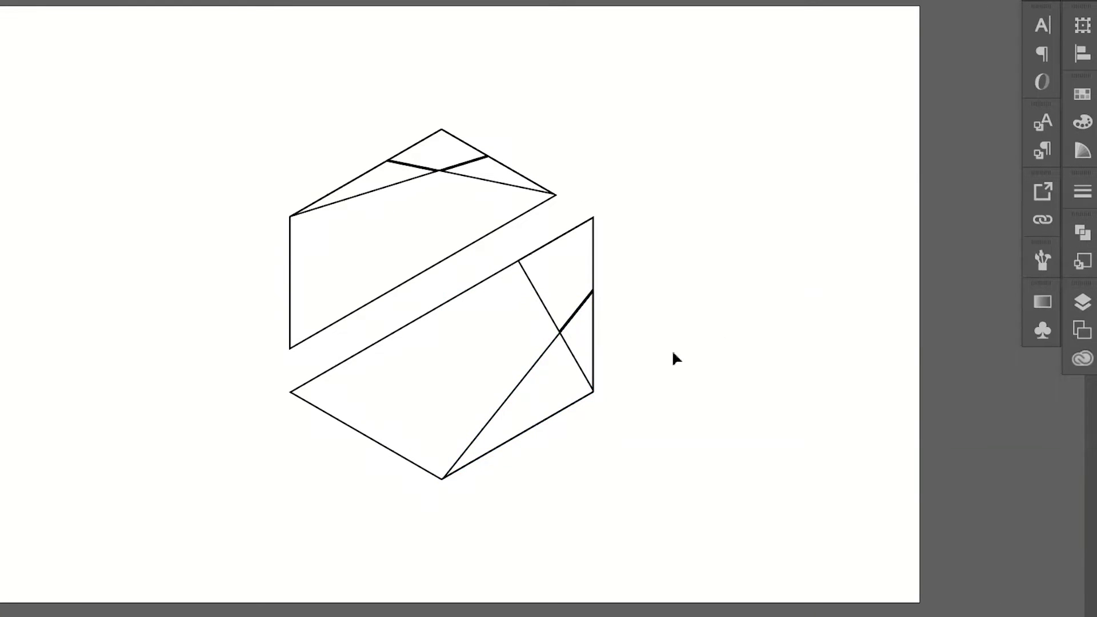
{"action": "left_click", "coordinate": [582, 316]}
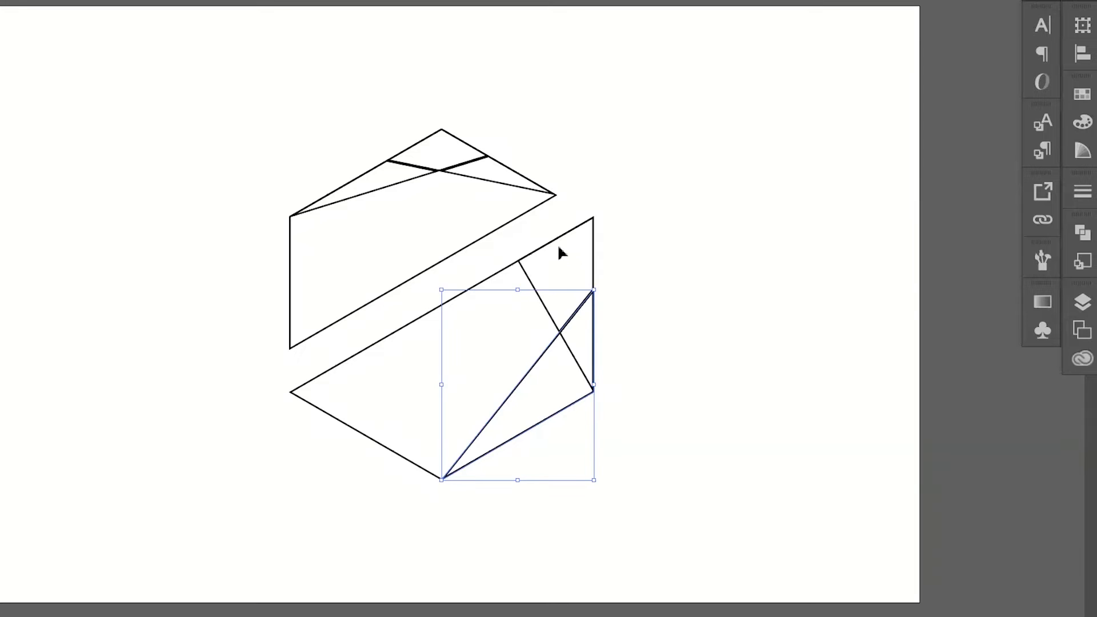
{"action": "left_click", "coordinate": [574, 380]}
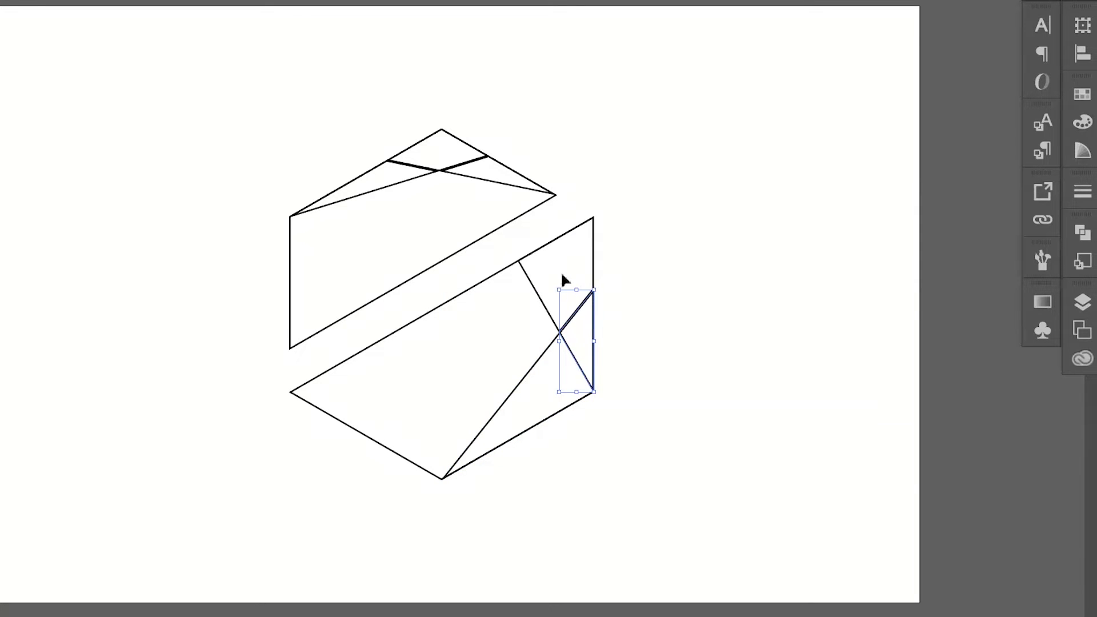
{"action": "left_click", "coordinate": [559, 247]}
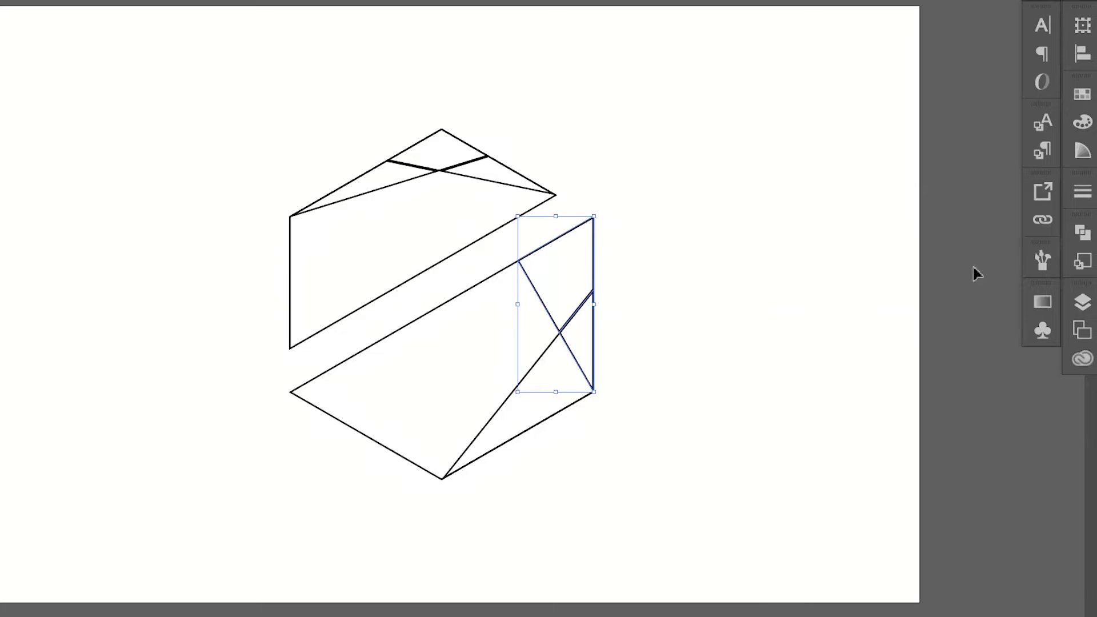
{"action": "left_click", "coordinate": [1090, 234]}
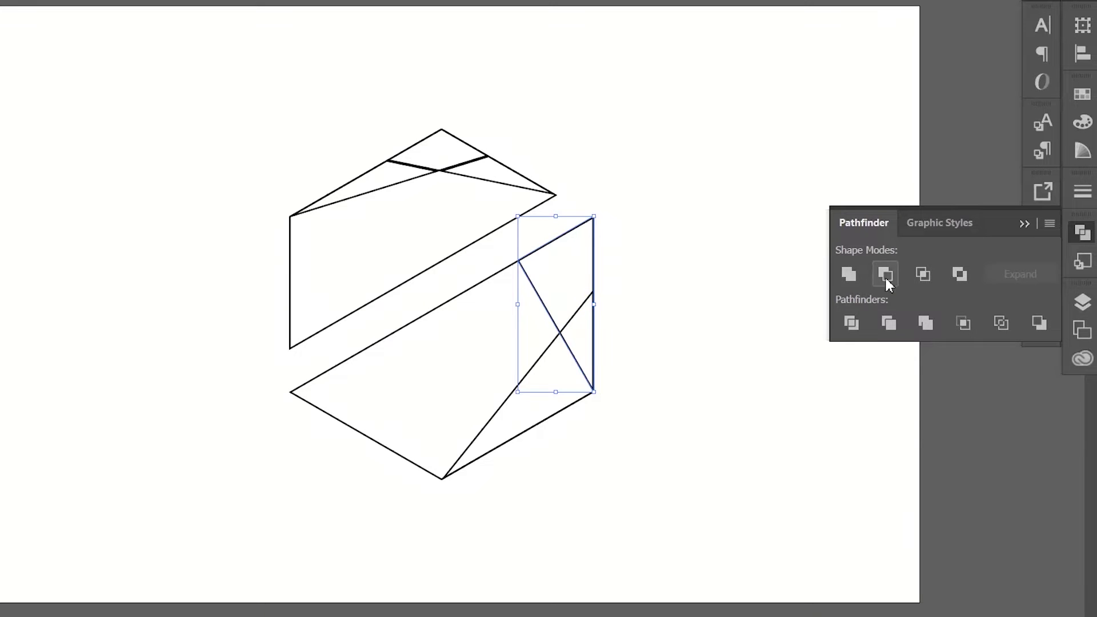
- Unite the right facet paths and check both right triangles by pulling them out, then undo
{"action": "left_click", "coordinate": [1082, 233]}
{"action": "left_click", "coordinate": [645, 283]}
{"action": "left_click_drag", "start_coordinate": [594, 274], "coordinate": [693, 260]}
{"action": "left_click_drag", "start_coordinate": [546, 365], "coordinate": [596, 475]}
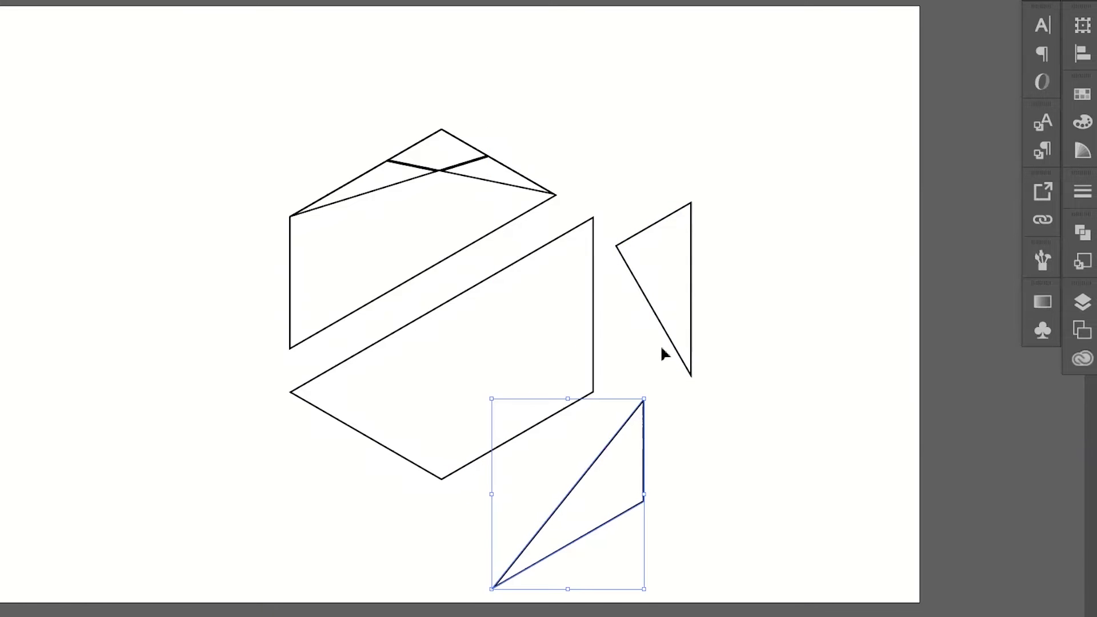
{"action": "key", "text": "ctrl+z"}
{"action": "key", "text": "ctrl+z"}
{"action": "left_click", "coordinate": [686, 334]}
- Select the top triangle and its adjacent top path and unite them
{"action": "left_click", "coordinate": [453, 137]}
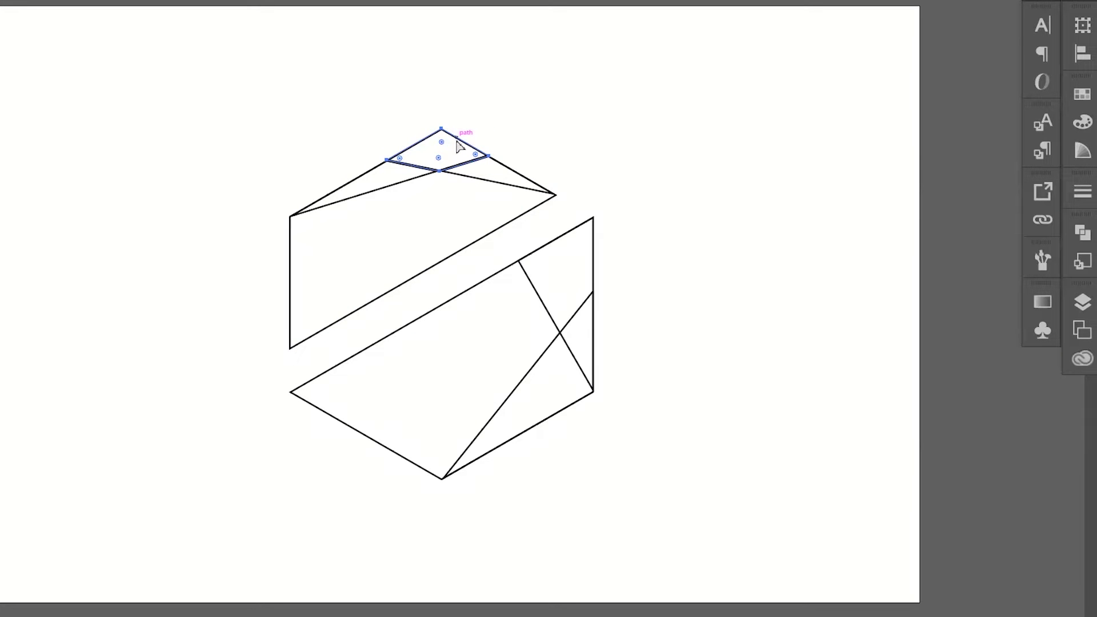
{"action": "key", "text": "v"}
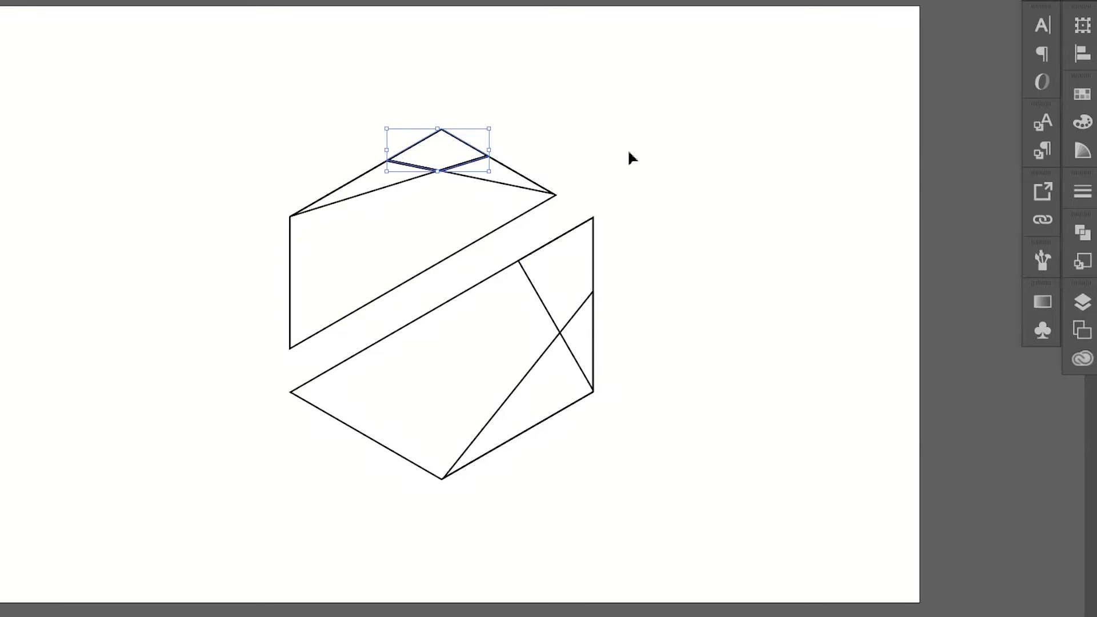
{"action": "left_click", "coordinate": [529, 195], "text": "shift"}
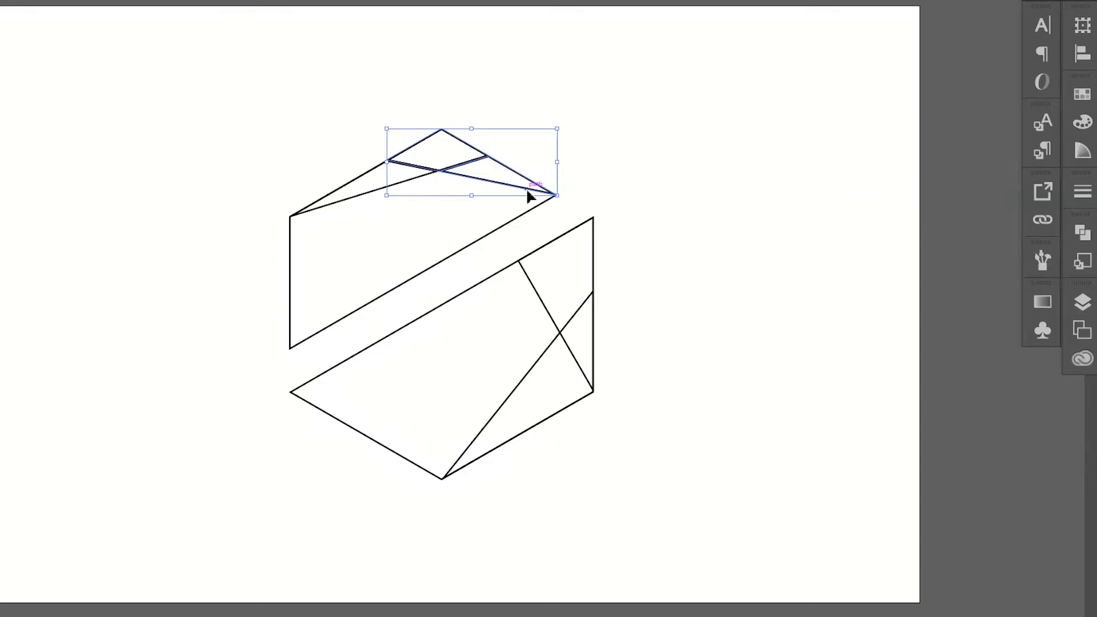
{"action": "left_click", "coordinate": [1080, 238]}
{"action": "left_click", "coordinate": [848, 276]}
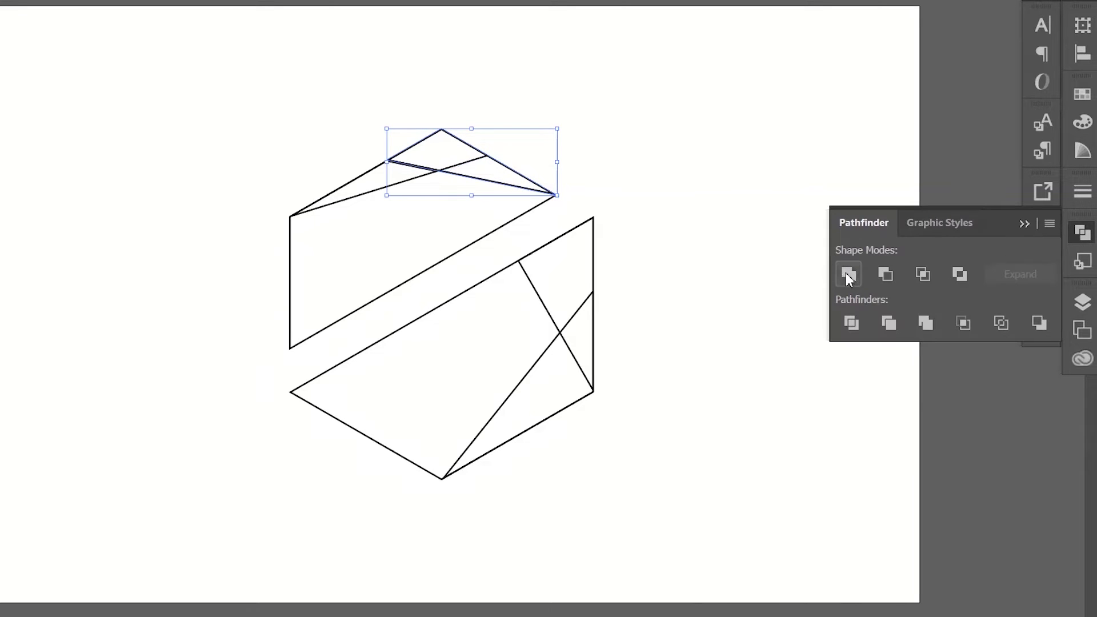
{"action": "left_click", "coordinate": [1080, 234]}
{"action": "left_click", "coordinate": [400, 207]}
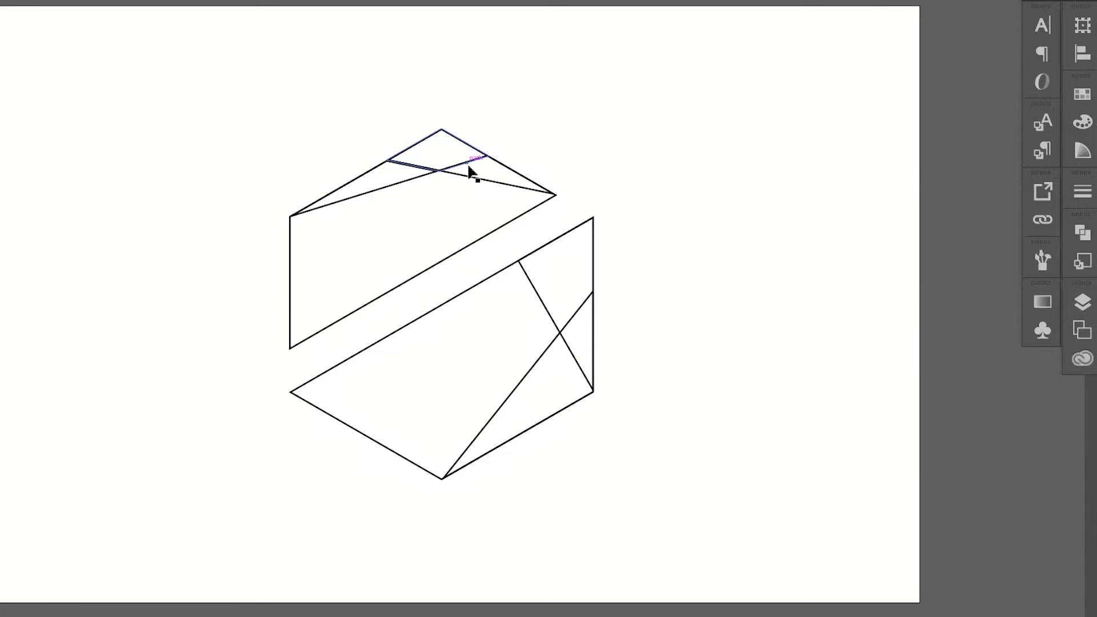
- Unite the small top triangle with the thin left triangle
{"action": "left_click", "coordinate": [469, 170]}
{"action": "left_click", "coordinate": [376, 195], "text": "shift"}
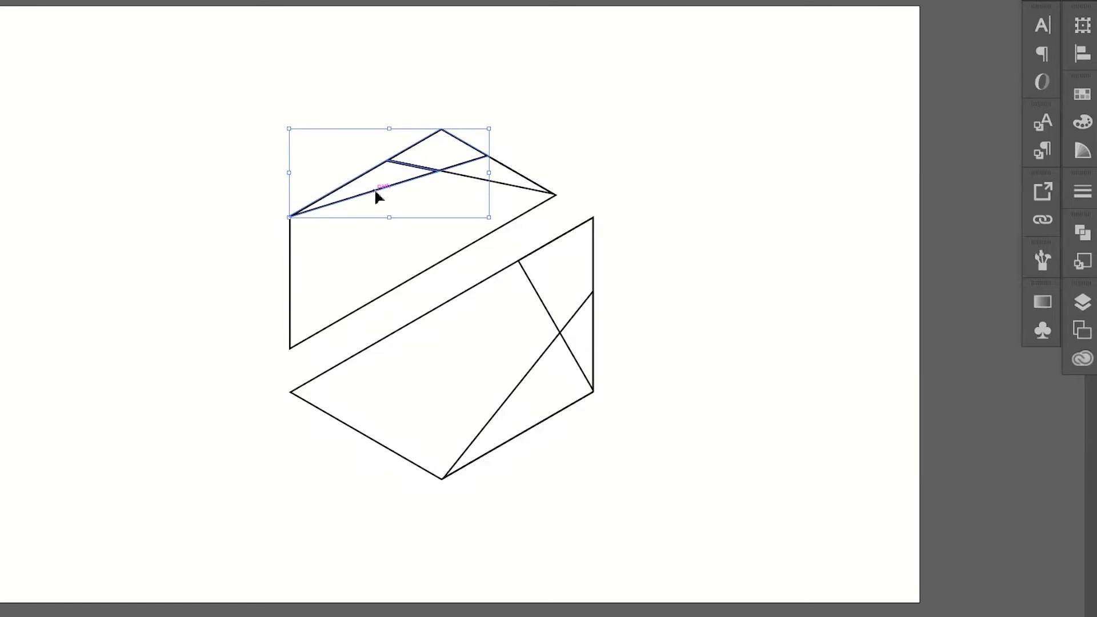
{"action": "left_click", "coordinate": [1082, 231]}
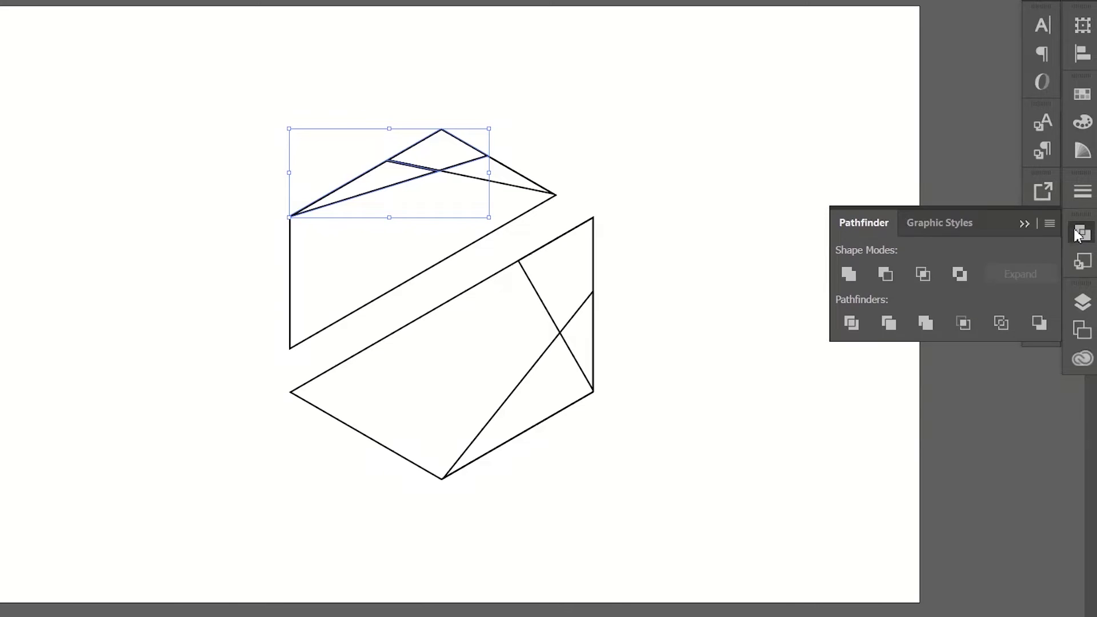
{"action": "left_click", "coordinate": [859, 278]}
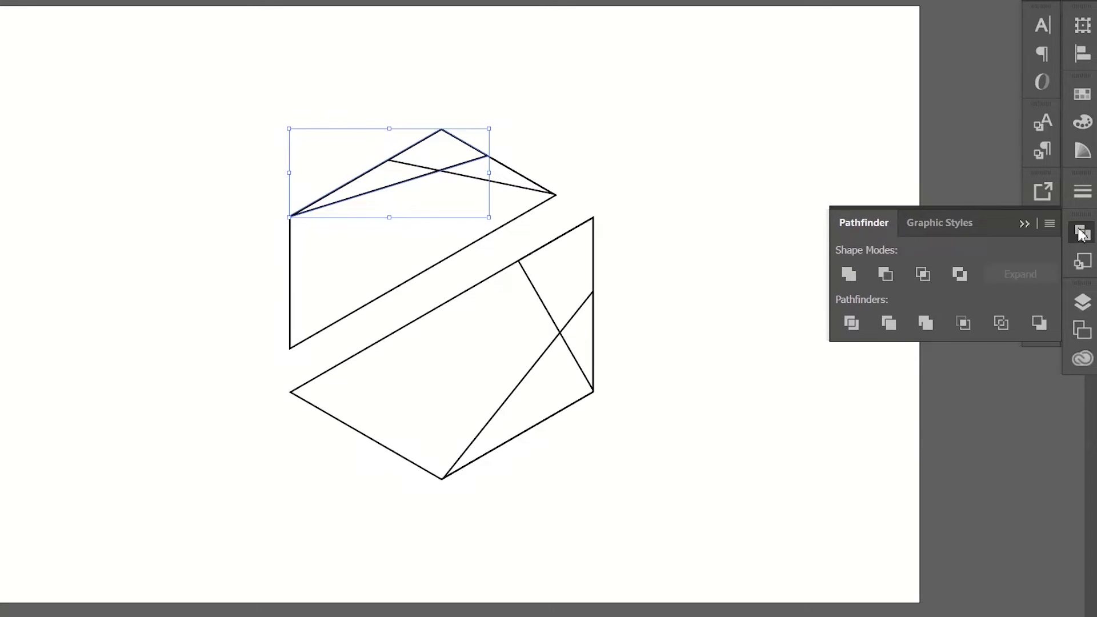
{"action": "left_click", "coordinate": [1081, 232]}
{"action": "left_click", "coordinate": [789, 227]}
- Test-pull the thin and small top triangles apart, then undo to restore them
{"action": "left_click", "coordinate": [432, 183]}
{"action": "left_click_drag", "start_coordinate": [429, 179], "coordinate": [243, 168]}
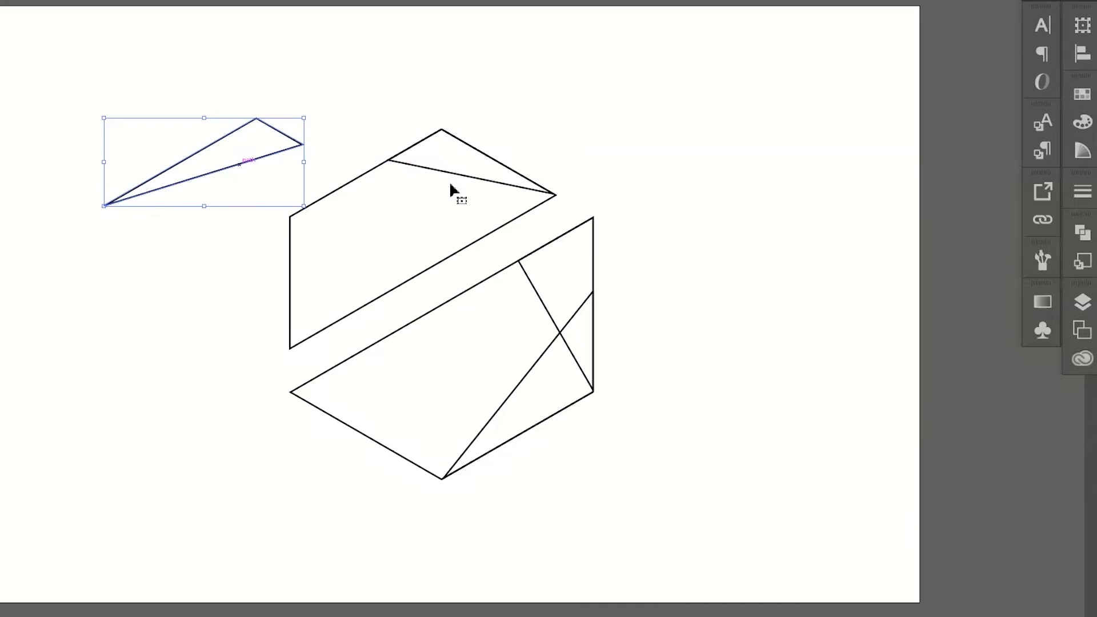
{"action": "left_click_drag", "start_coordinate": [469, 177], "coordinate": [633, 156]}
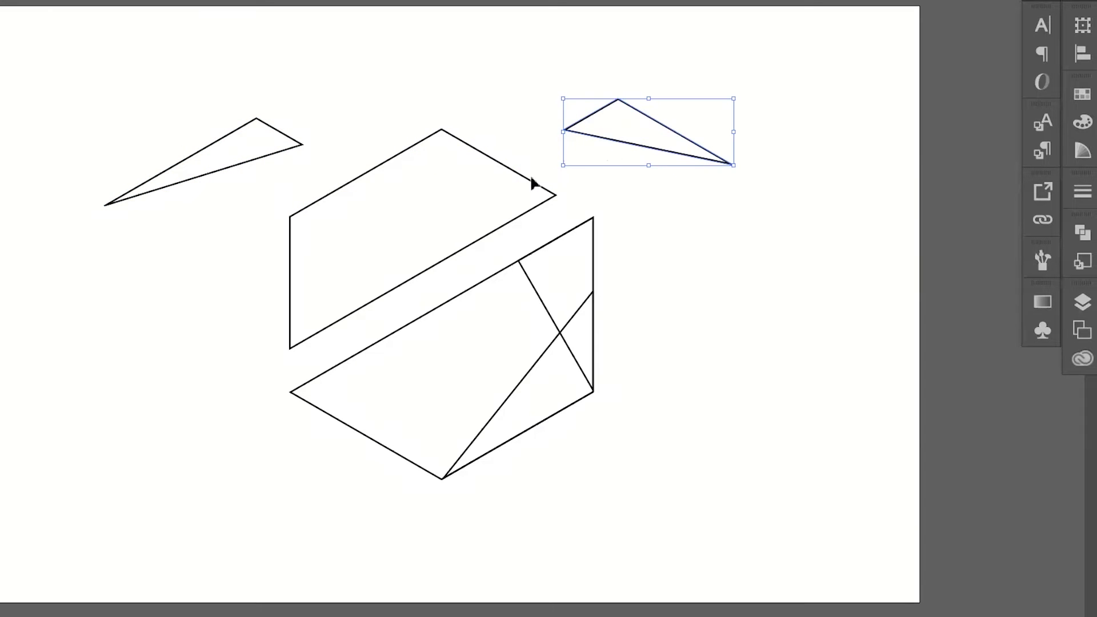
{"action": "key", "text": "ctrl+z"}
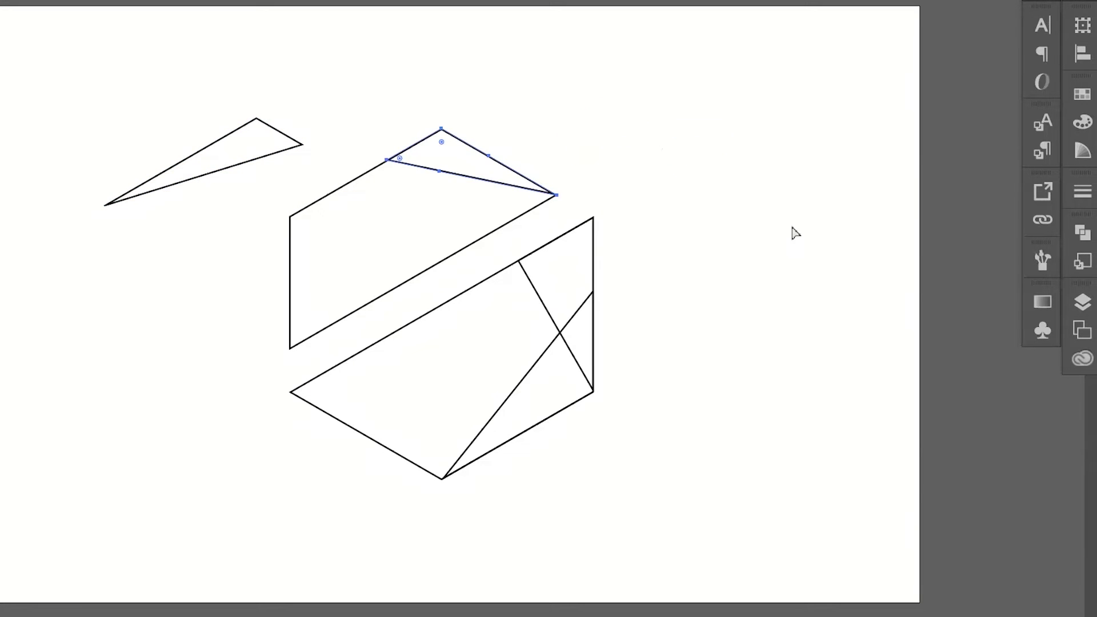
{"action": "left_click", "coordinate": [633, 262]}
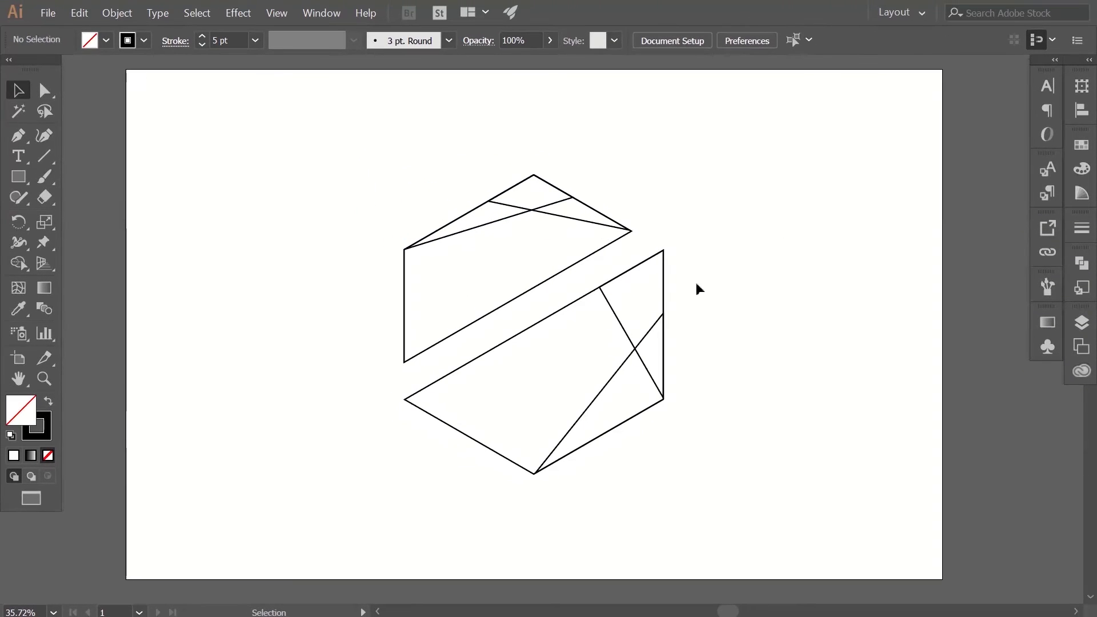
{"action": "left_click_drag", "start_coordinate": [730, 271], "coordinate": [741, 256]}
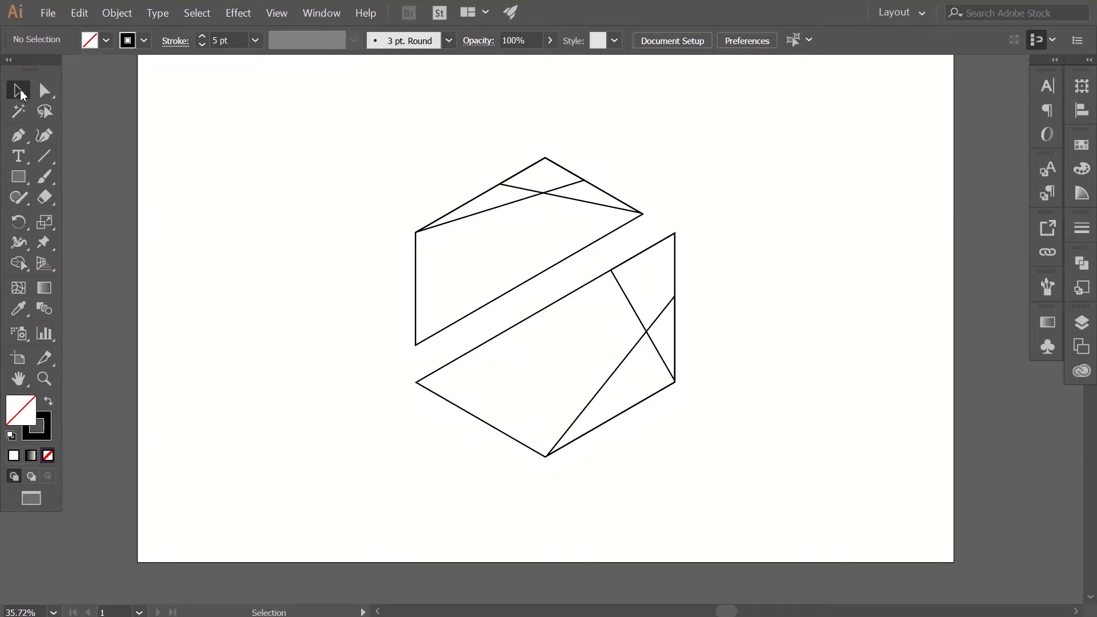
- Ungroup the whole hexagon drawing
{"action": "left_click", "coordinate": [451, 324]}
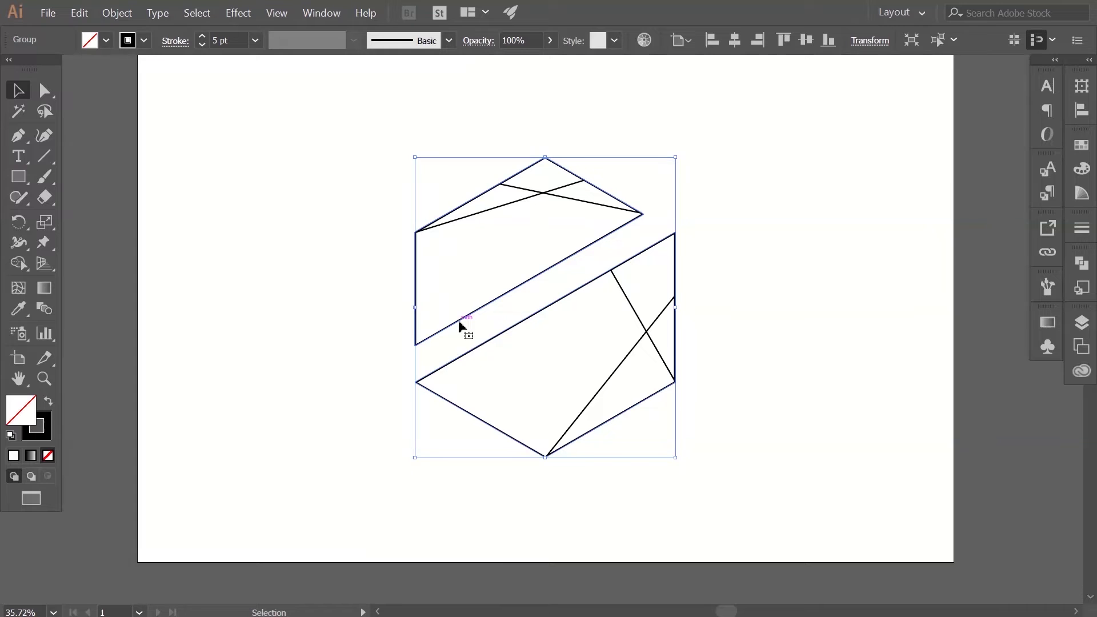
{"action": "right_click", "coordinate": [456, 321]}
{"action": "left_click", "coordinate": [487, 422]}
{"action": "left_click", "coordinate": [741, 360]}
{"action": "left_click_drag", "start_coordinate": [742, 221], "coordinate": [736, 233]}
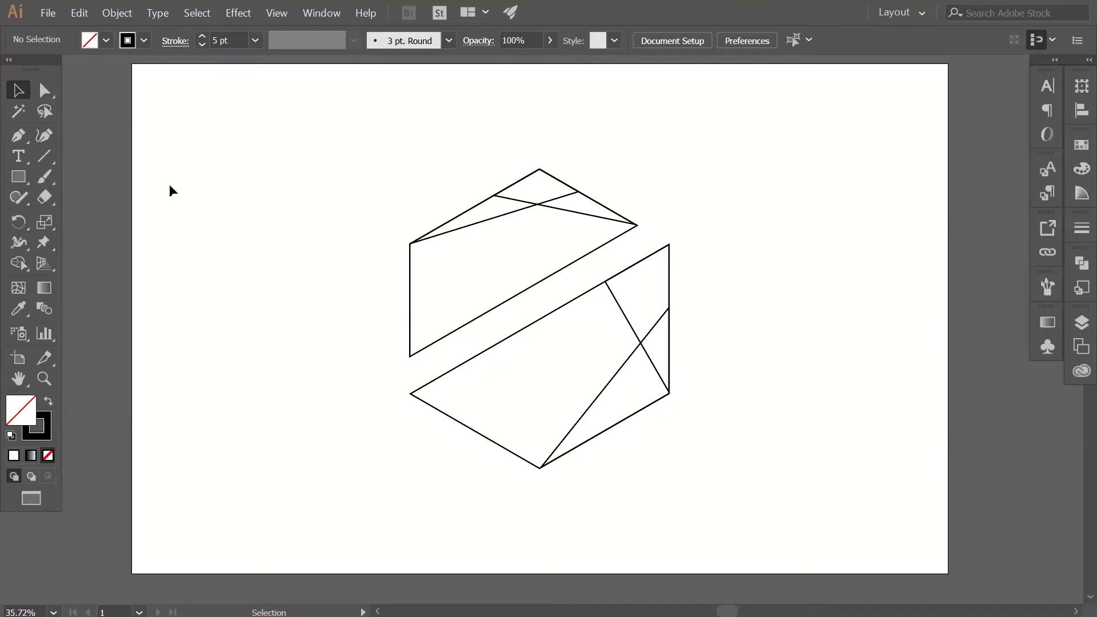
{"action": "left_click_drag", "start_coordinate": [19, 177], "coordinate": [89, 240]}
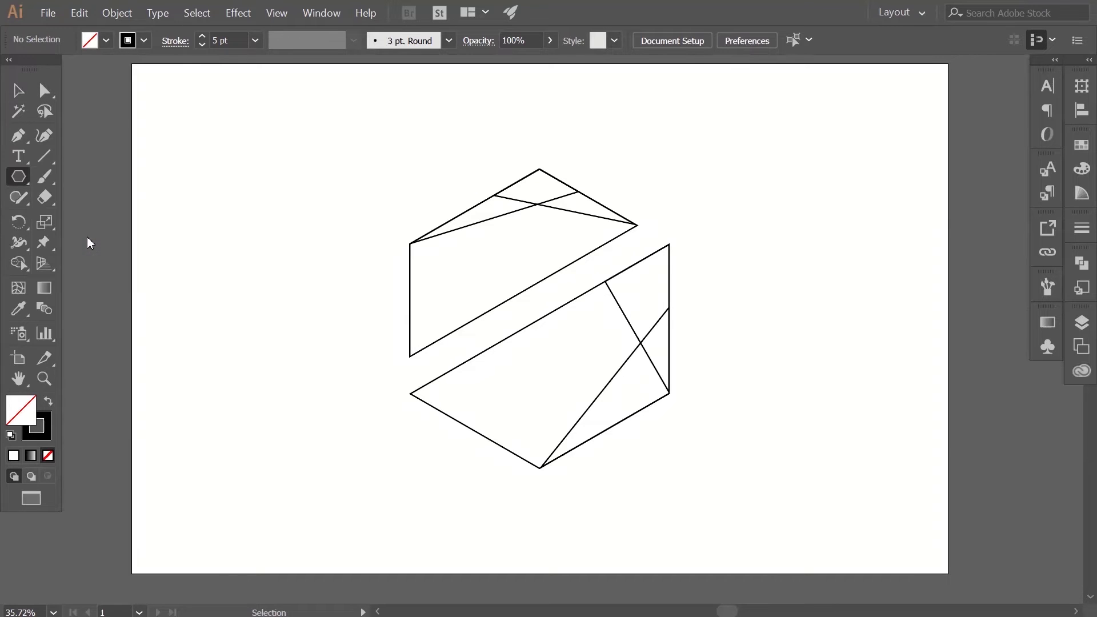
- Draw a small hexagon left of the logo and rotate it 30° to stand point-up
{"action": "left_click_drag", "start_coordinate": [266, 319], "coordinate": [234, 266]}
{"action": "left_click", "coordinate": [25, 97]}
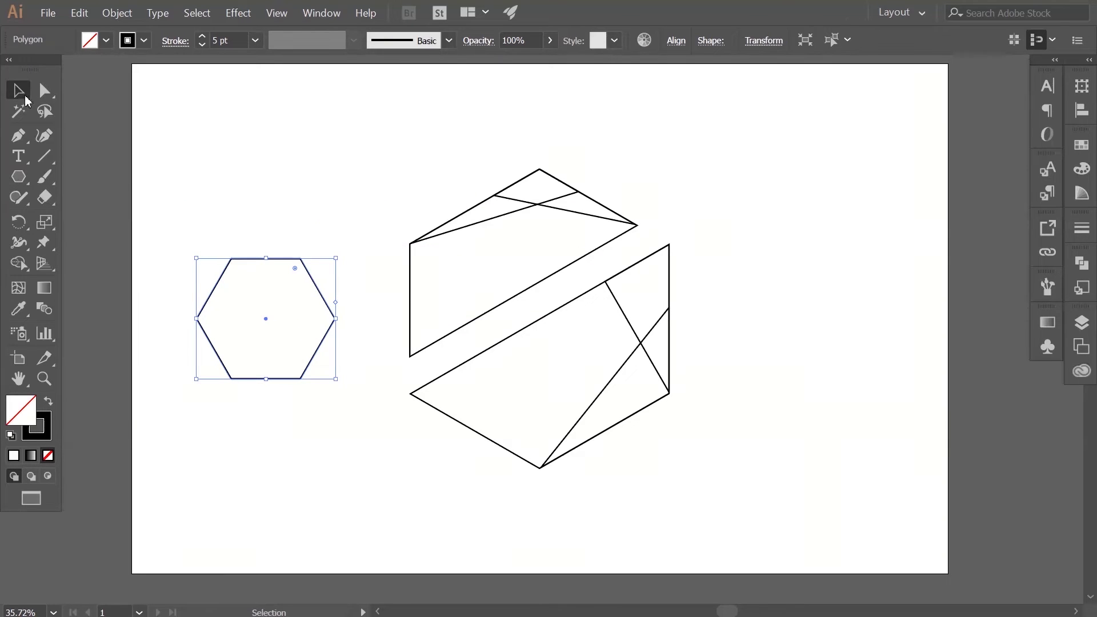
{"action": "left_click_drag", "start_coordinate": [342, 257], "coordinate": [320, 382]}
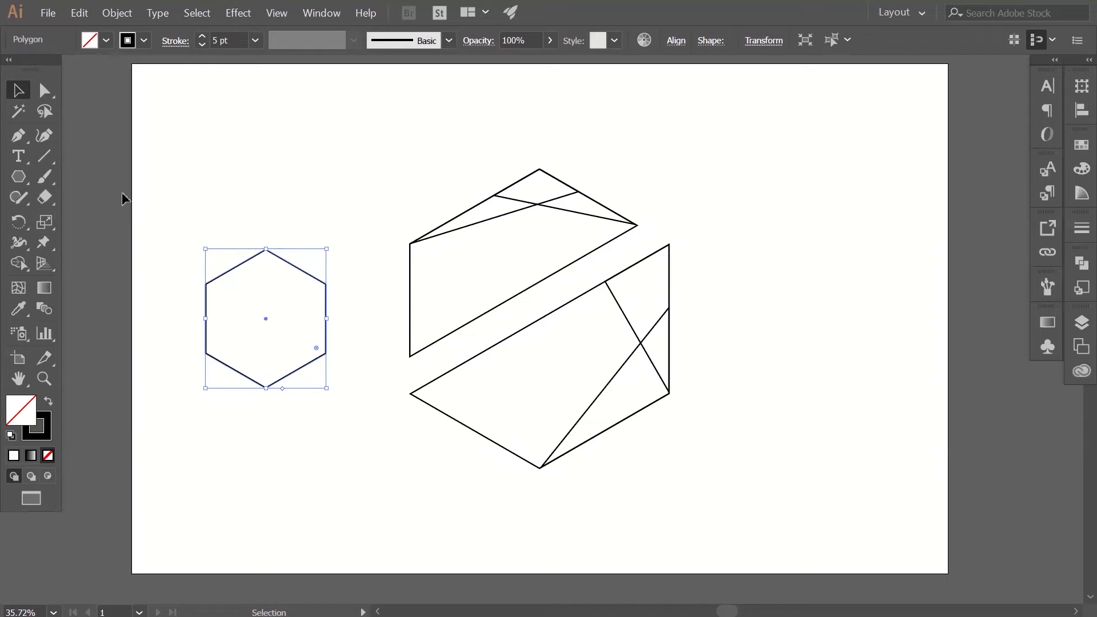
{"action": "left_click", "coordinate": [19, 136]}
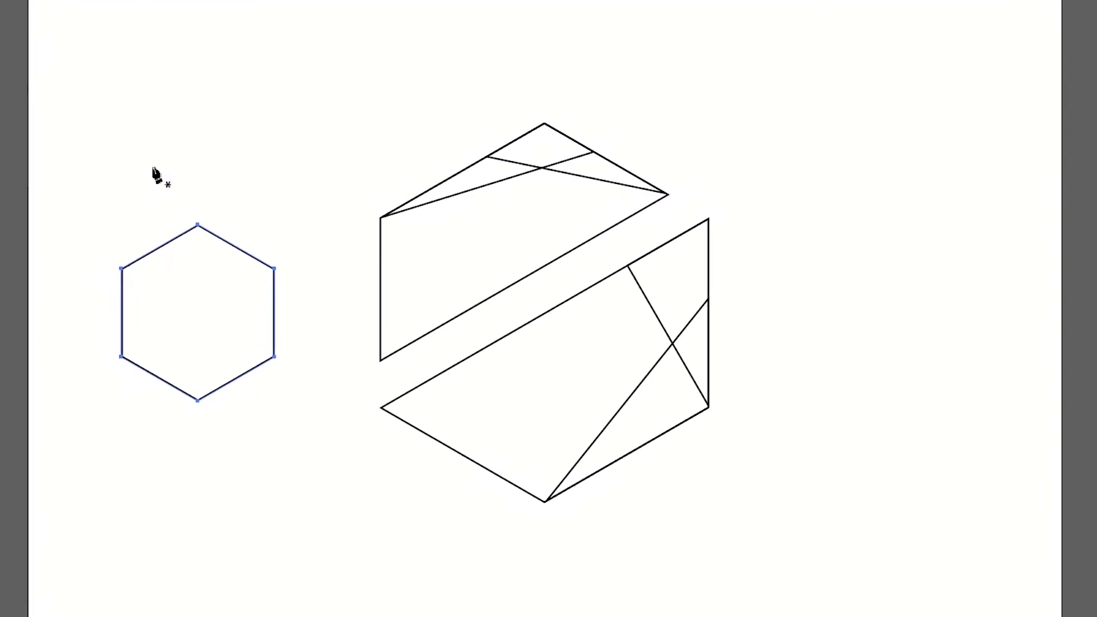
{"action": "key", "text": "ctrl+shift+a"}
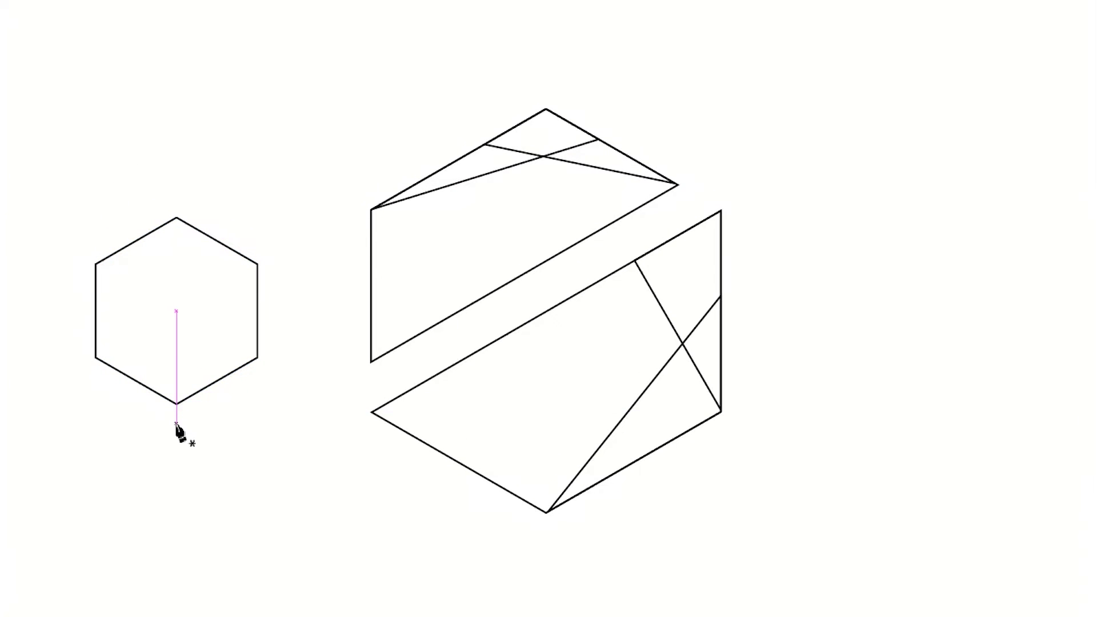
- Pen-draw the cube's three inner edges meeting at the small hexagon's centre
{"action": "left_click_drag", "start_coordinate": [176, 437], "coordinate": [179, 313]}
{"action": "left_click_drag", "start_coordinate": [177, 311], "coordinate": [282, 251]}
{"action": "left_click", "coordinate": [286, 335], "text": "ctrl"}
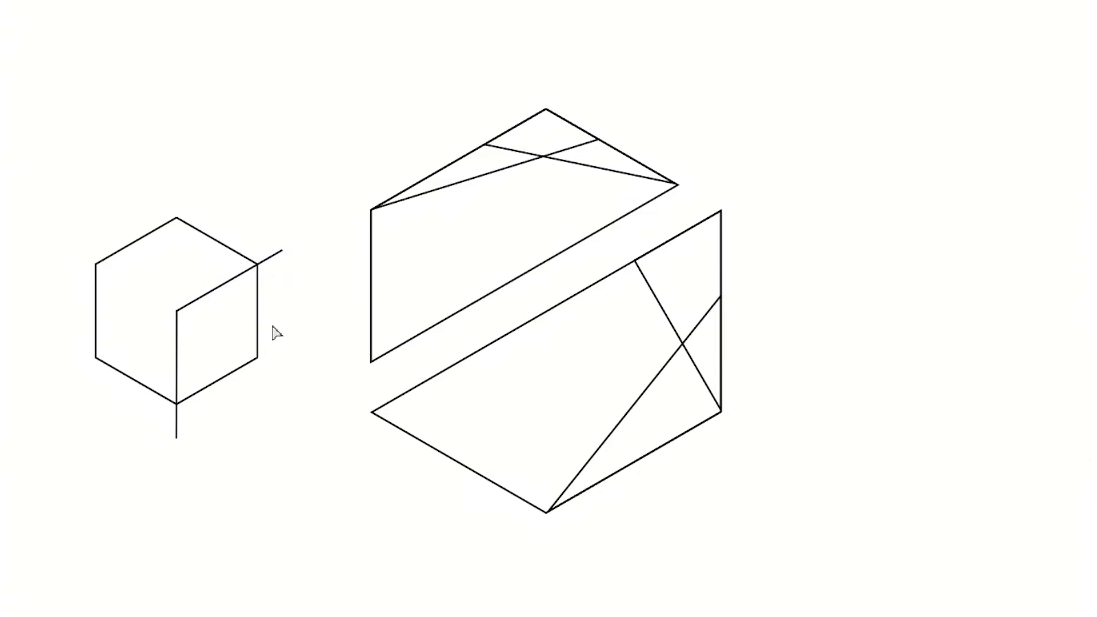
{"action": "left_click_drag", "start_coordinate": [177, 311], "coordinate": [62, 245]}
{"action": "key", "text": "v"}
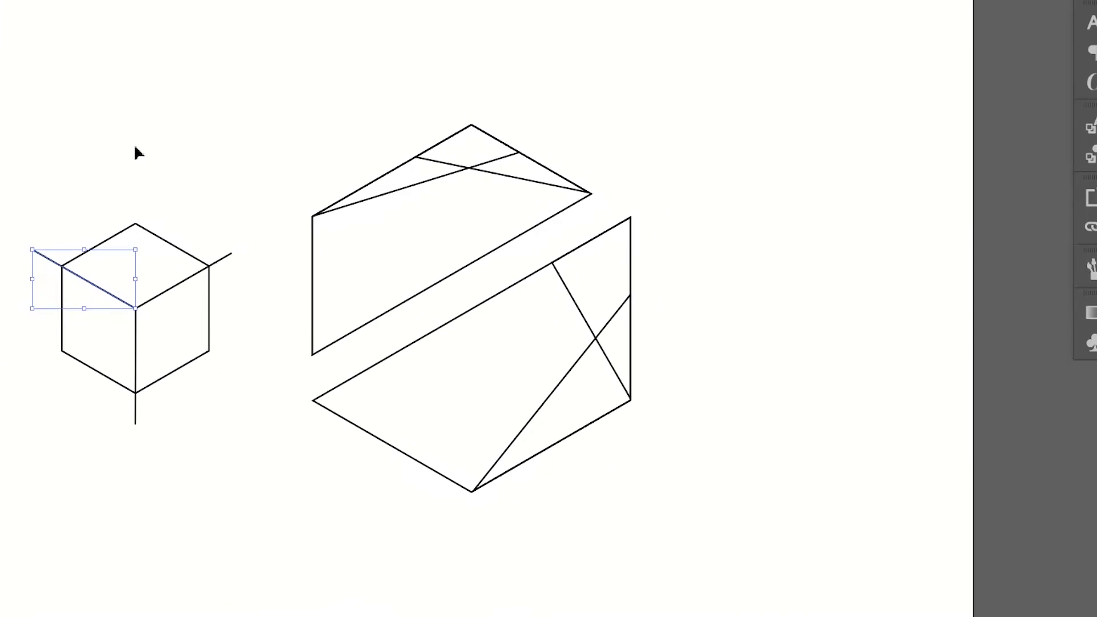
- Divide the cube drawing into faces and centre it horizontally over the large hexagon
{"action": "left_click_drag", "start_coordinate": [51, 188], "coordinate": [177, 456]}
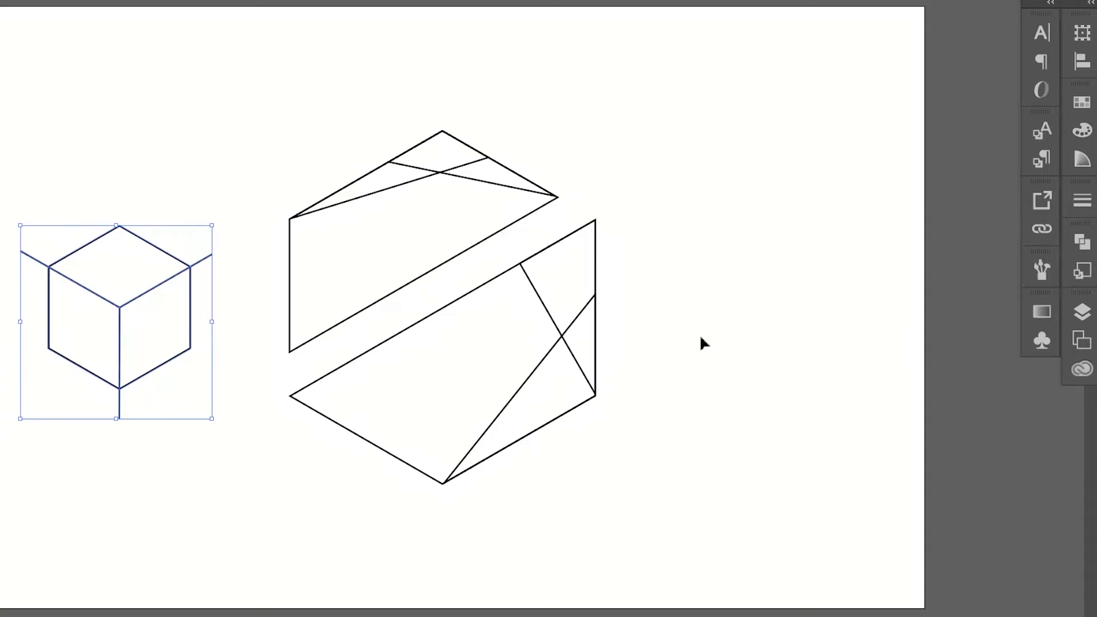
{"action": "left_click", "coordinate": [1082, 241]}
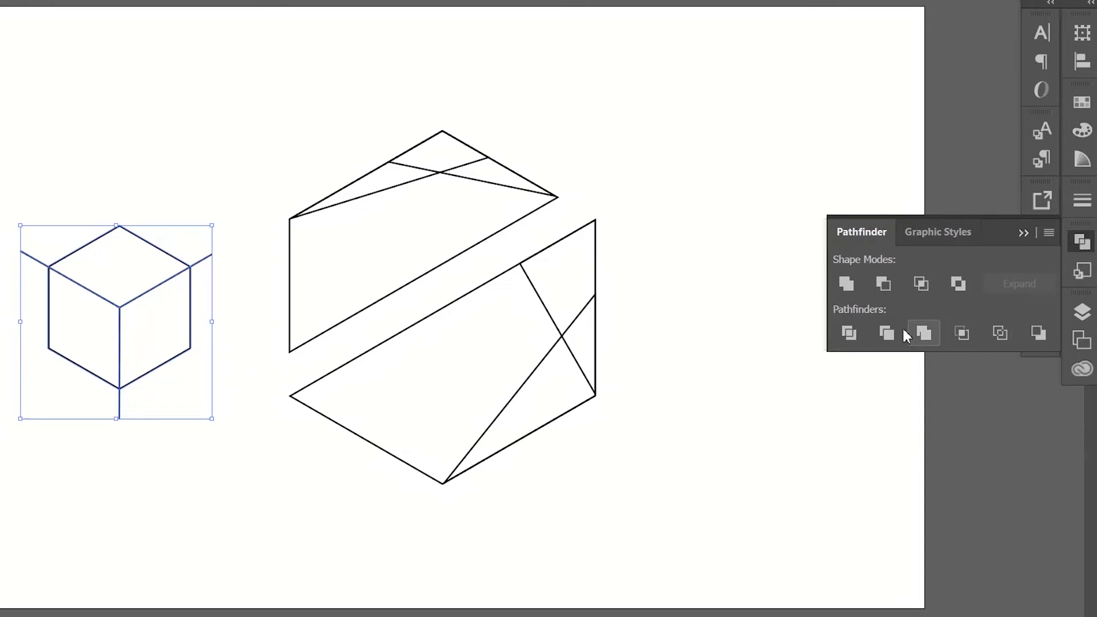
{"action": "left_click", "coordinate": [850, 333]}
{"action": "left_click", "coordinate": [1081, 242]}
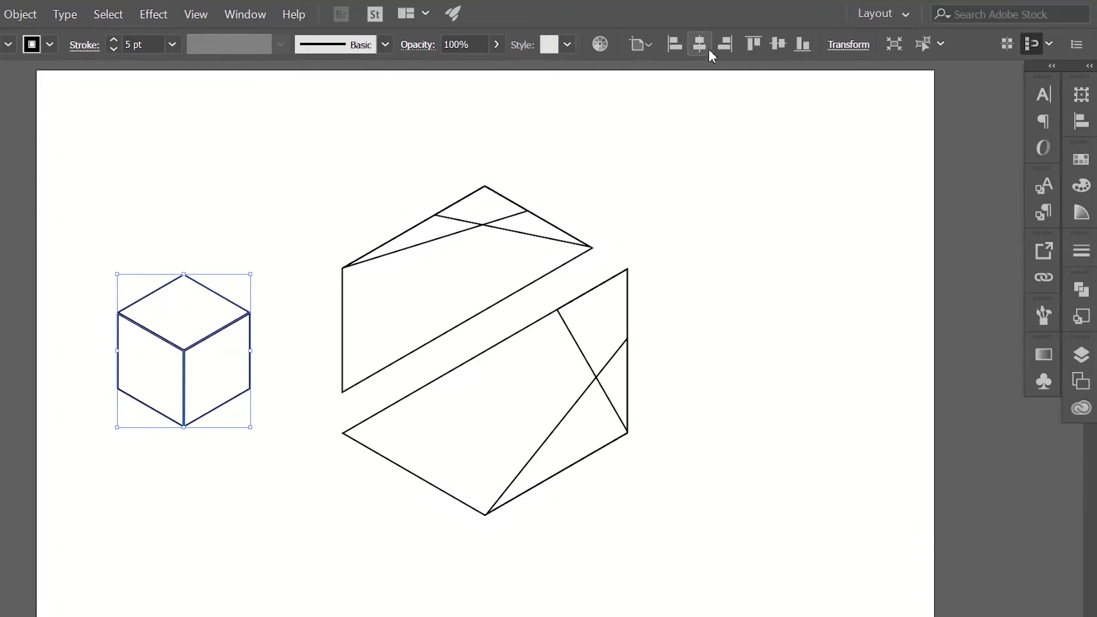
{"action": "left_click", "coordinate": [706, 50]}
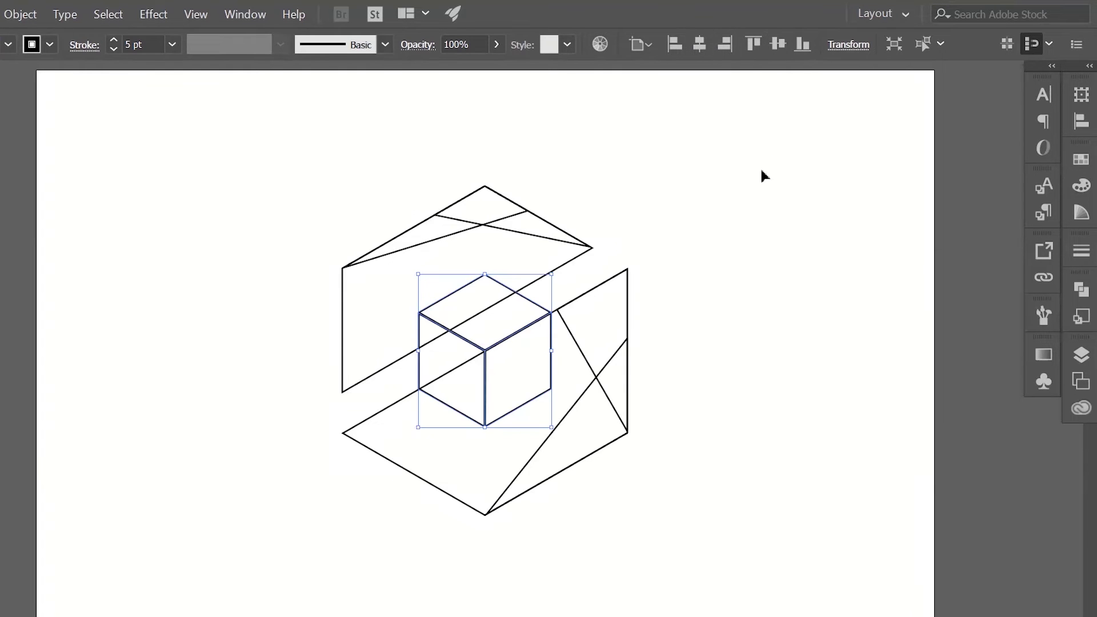
- Ungroup the cube's faces into separate shapes
{"action": "left_click", "coordinate": [581, 318]}
{"action": "left_click", "coordinate": [471, 343]}
{"action": "right_click", "coordinate": [463, 338]}
{"action": "left_click", "coordinate": [494, 451]}
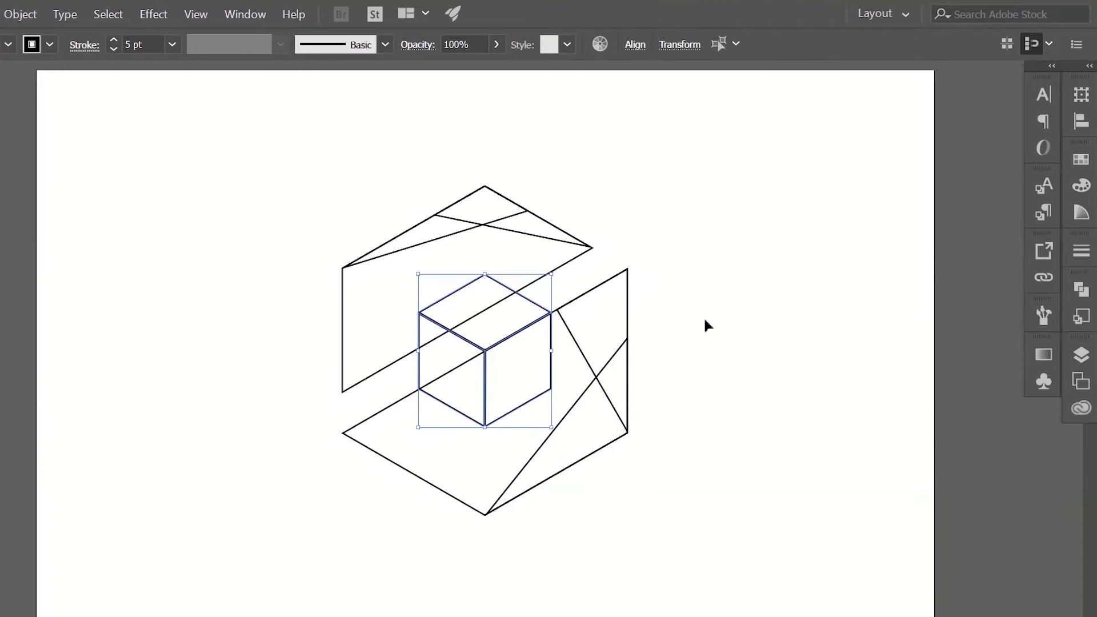
{"action": "left_click", "coordinate": [739, 285]}
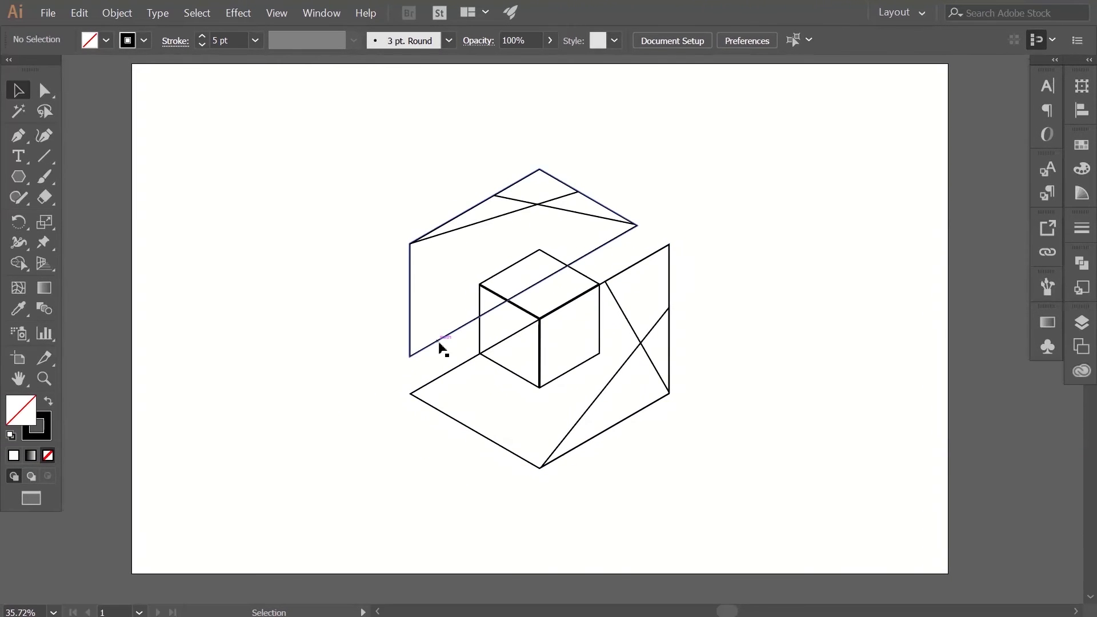
{"action": "left_click", "coordinate": [443, 350]}
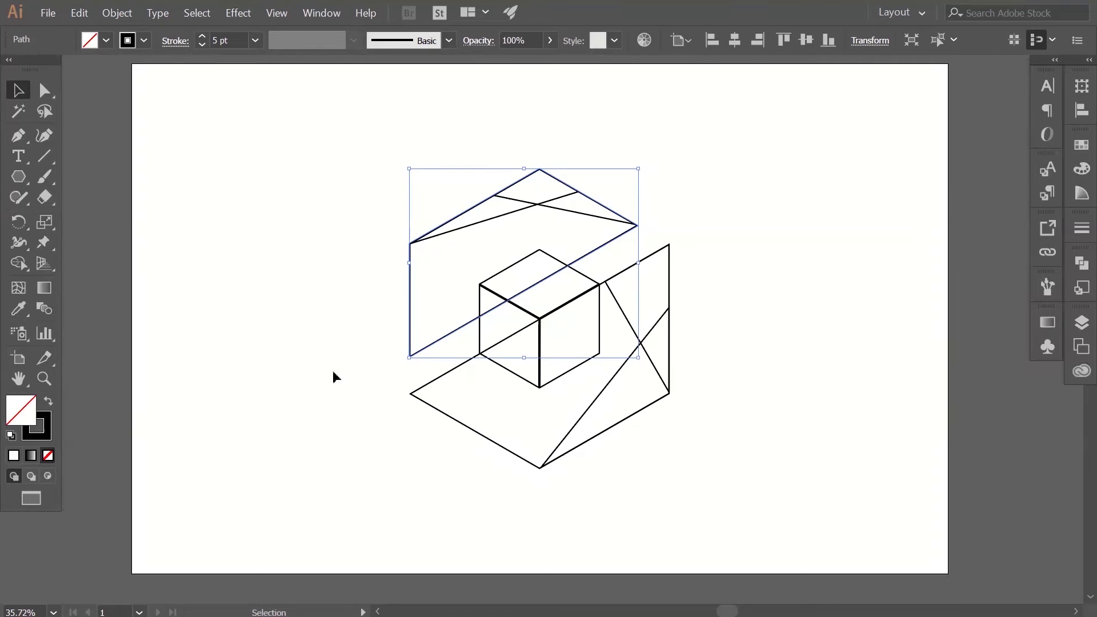
- Fill the top hexagon piece with a gradient running from the red swatch to the orange swatch
{"action": "left_click", "coordinate": [31, 457]}
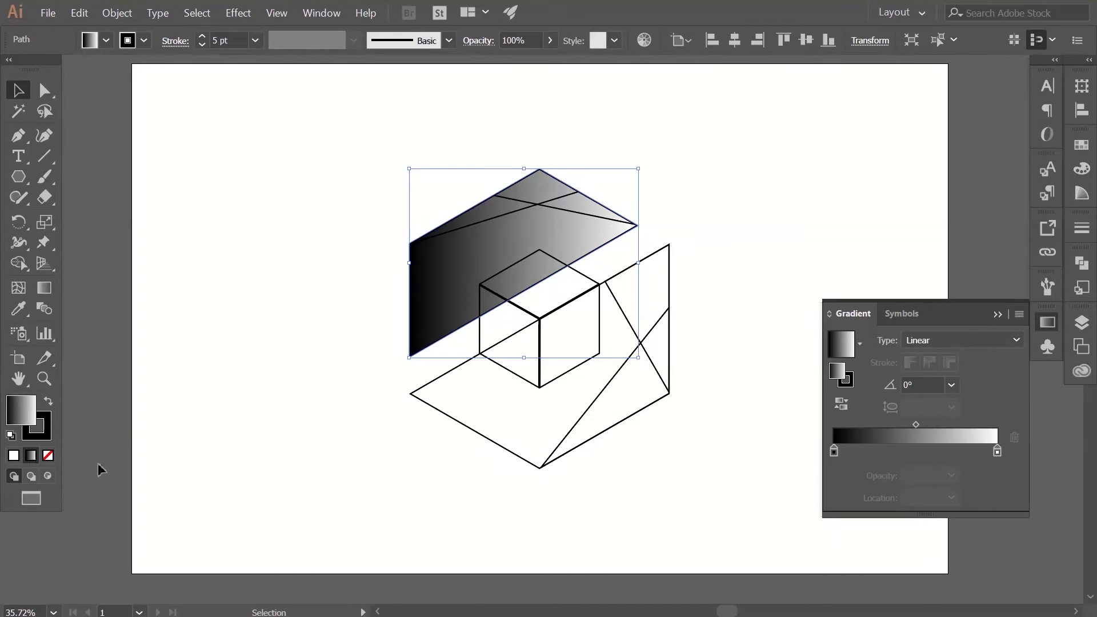
{"action": "double_click", "coordinate": [834, 452]}
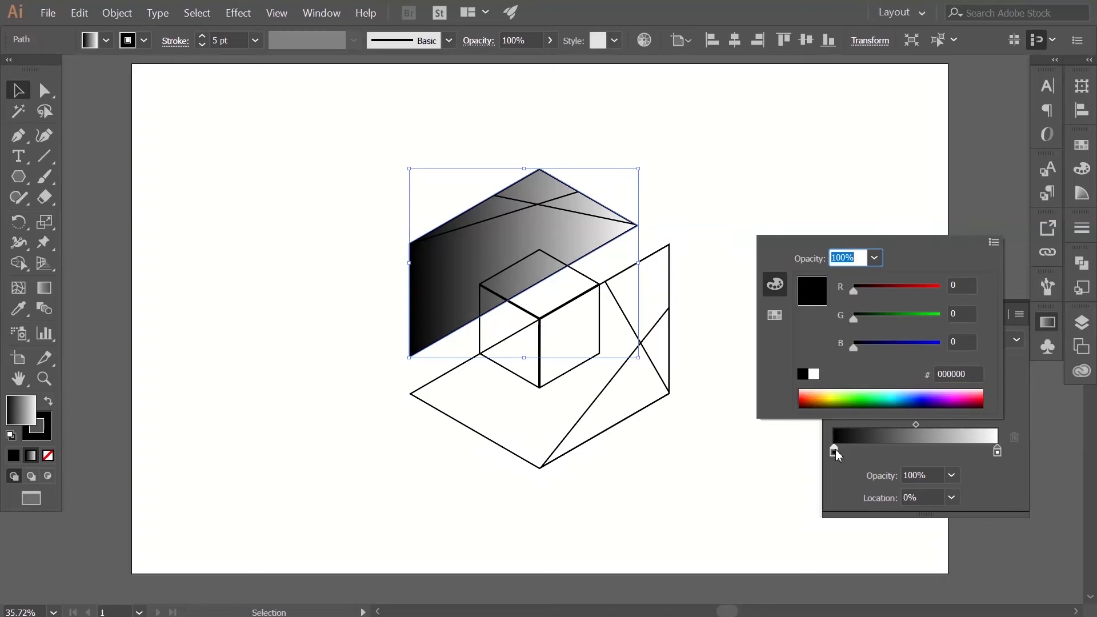
{"action": "left_click", "coordinate": [778, 321]}
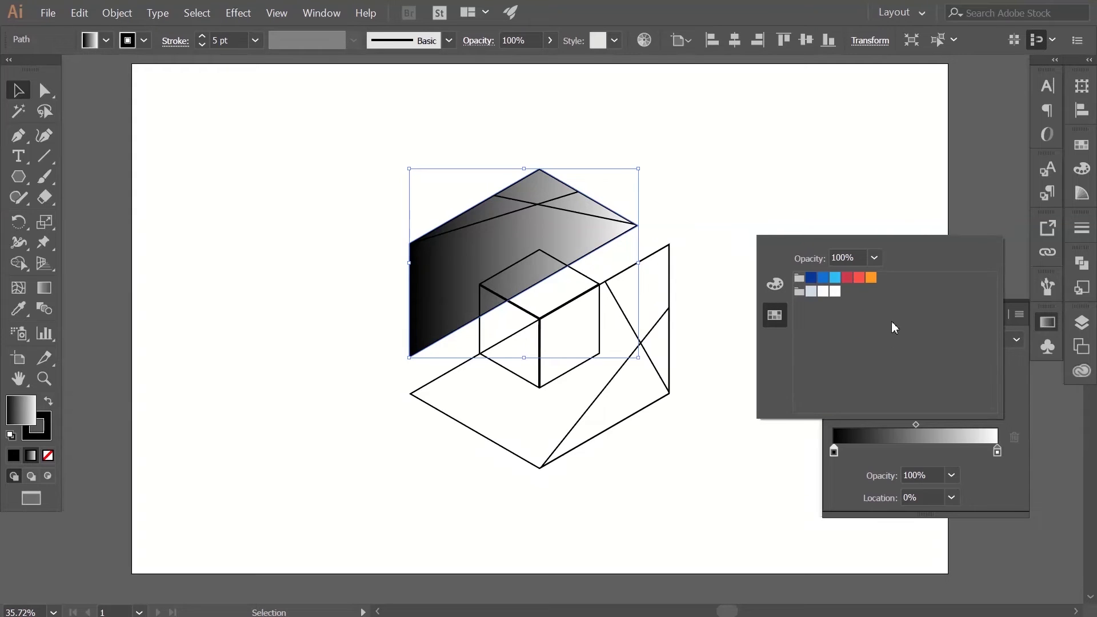
{"action": "left_click", "coordinate": [860, 280]}
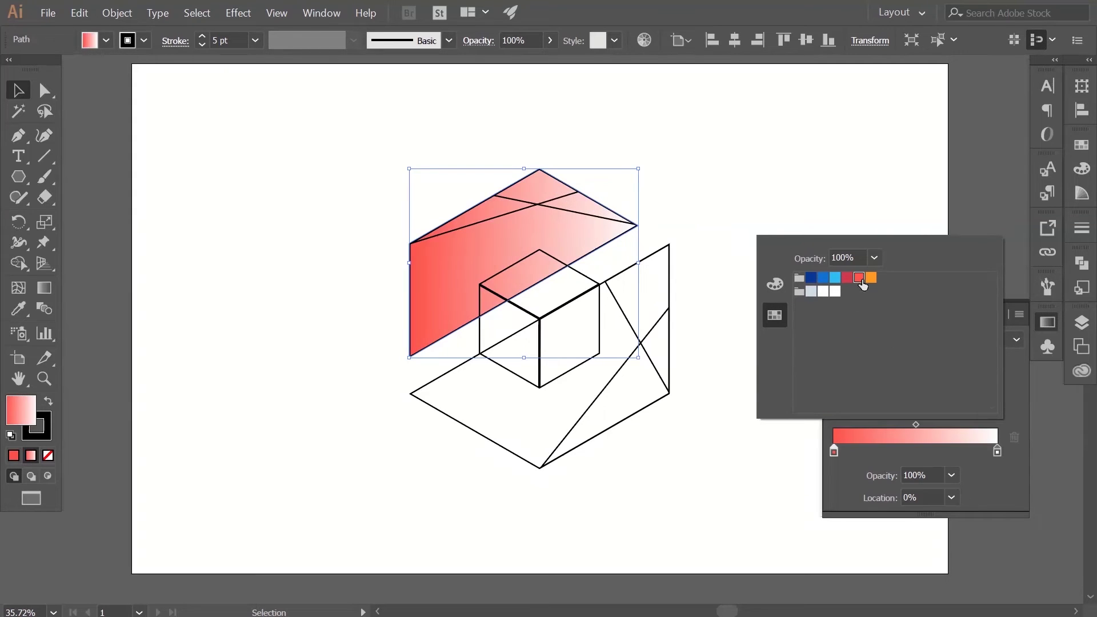
{"action": "double_click", "coordinate": [998, 451]}
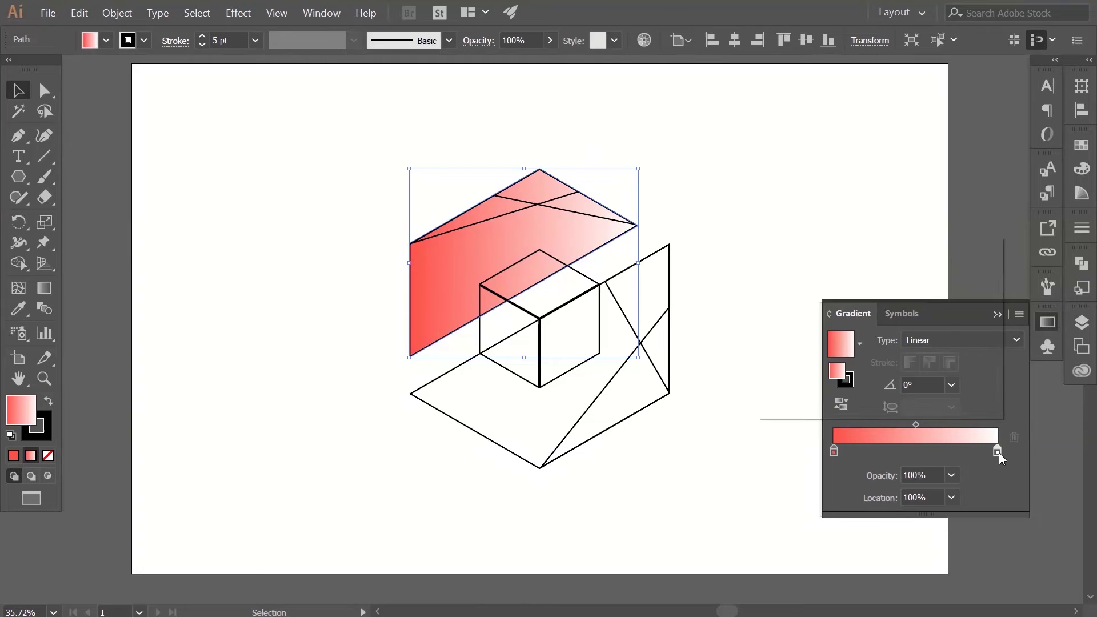
{"action": "left_click", "coordinate": [874, 279]}
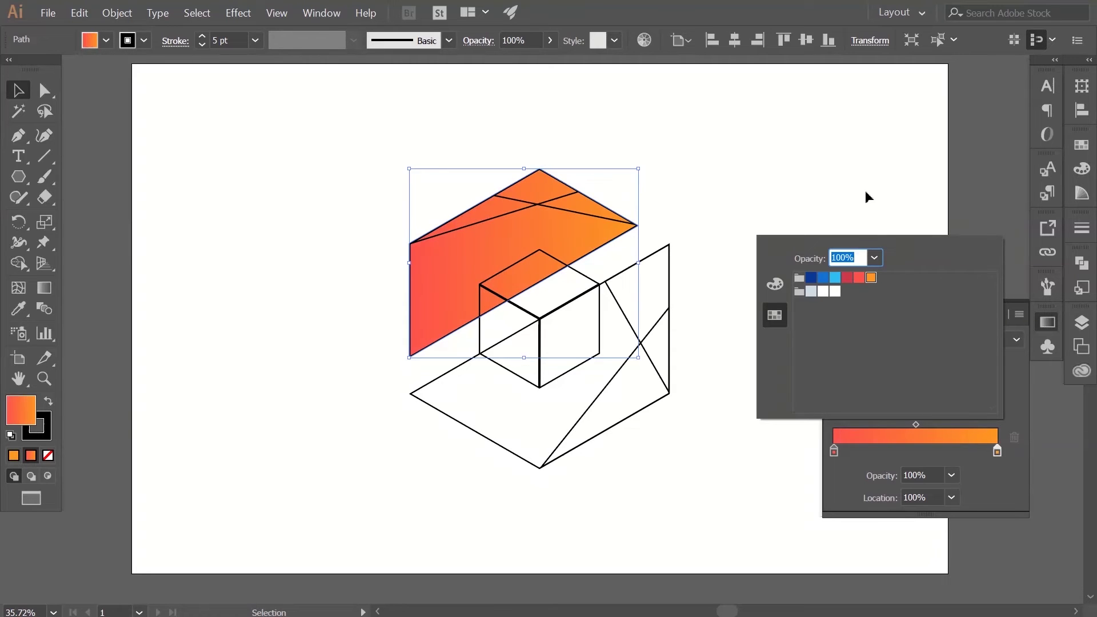
{"action": "left_click", "coordinate": [1044, 323]}
- Angle the top piece's gradient diagonally from lower left to upper right with the Gradient tool
{"action": "left_click", "coordinate": [831, 263]}
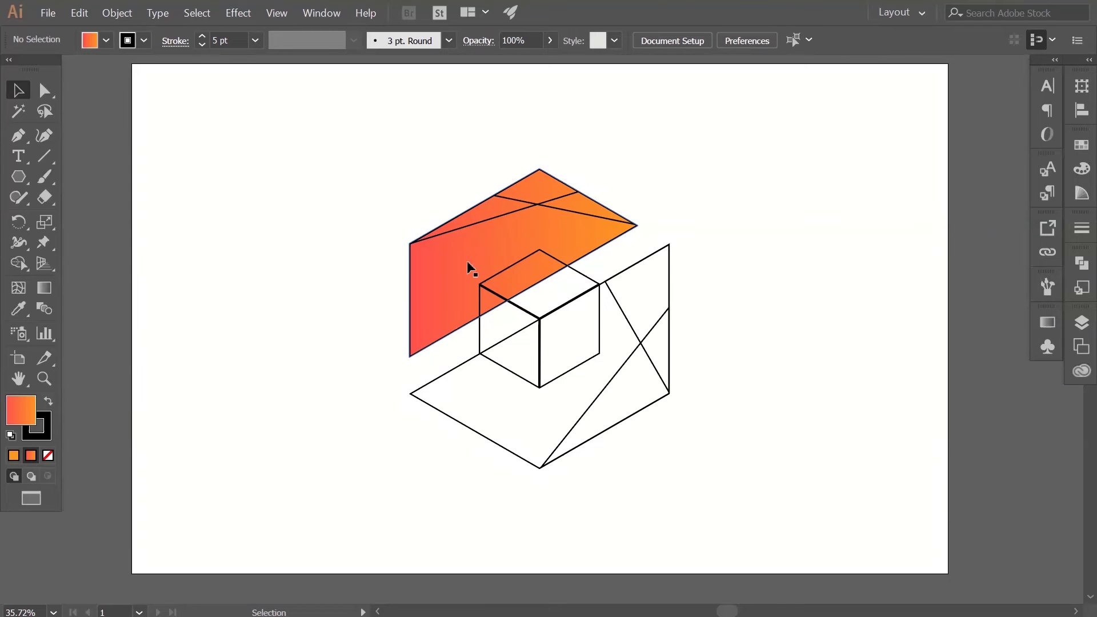
{"action": "left_click", "coordinate": [44, 287]}
{"action": "left_click", "coordinate": [473, 278]}
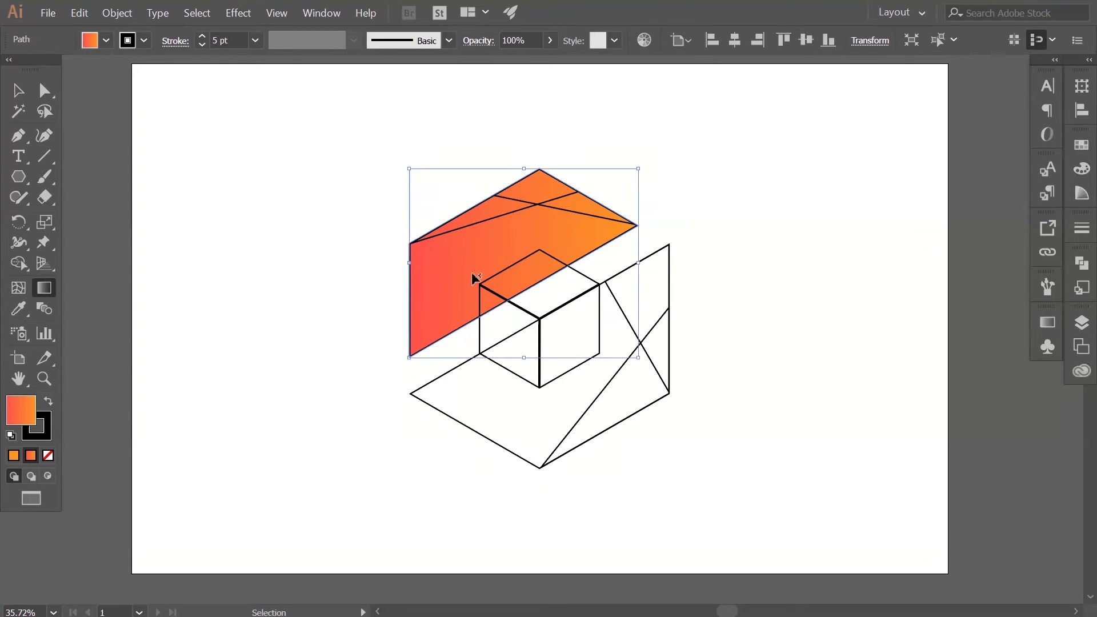
{"action": "left_click_drag", "start_coordinate": [404, 309], "coordinate": [574, 203]}
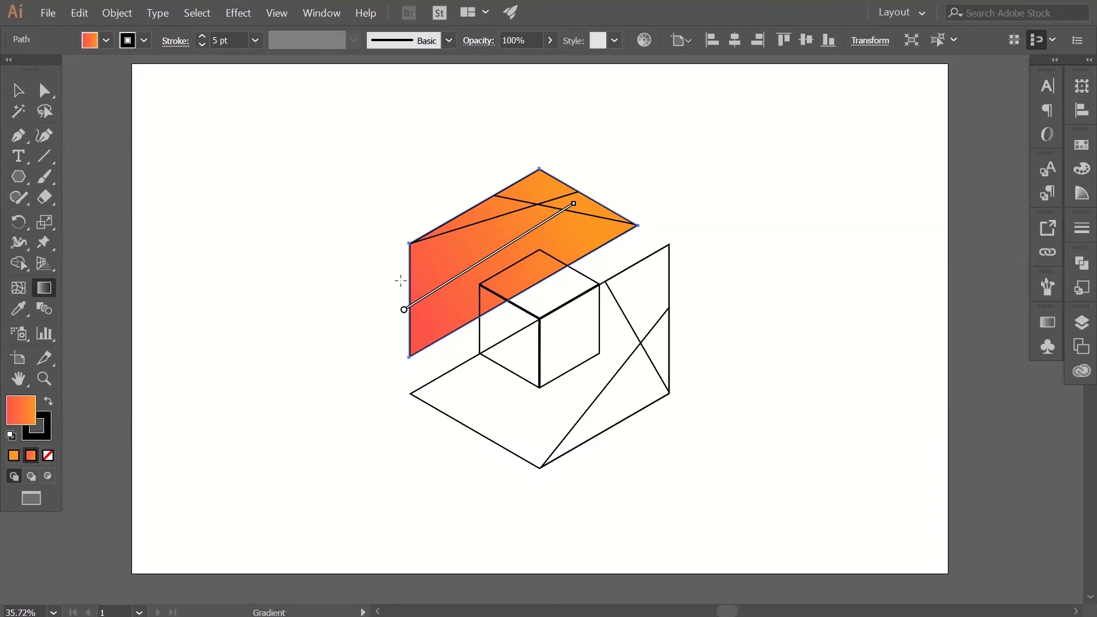
{"action": "left_click_drag", "start_coordinate": [413, 287], "coordinate": [610, 211]}
{"action": "mouse_move", "coordinate": [412, 280]}
{"action": "left_mouse_down"}
{"action": "mouse_move", "coordinate": [607, 215]}
{"action": "mouse_move", "coordinate": [613, 227]}
{"action": "left_mouse_up"}
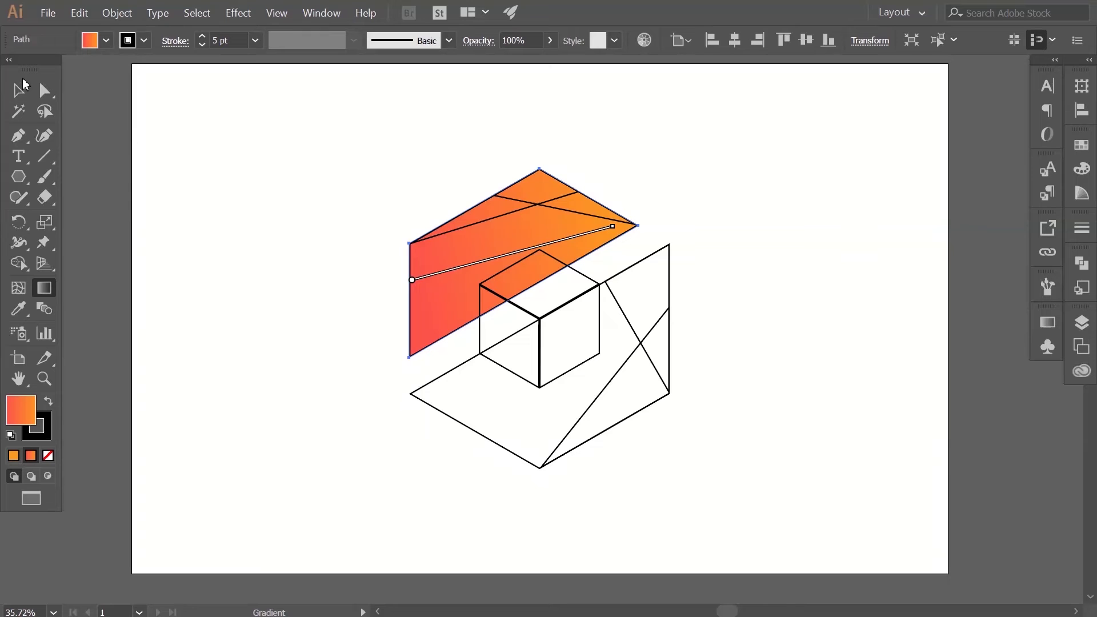
- Deselect the top piece and select the bottom piece of the split hexagon
{"action": "left_click", "coordinate": [23, 84]}
{"action": "left_click", "coordinate": [208, 225]}
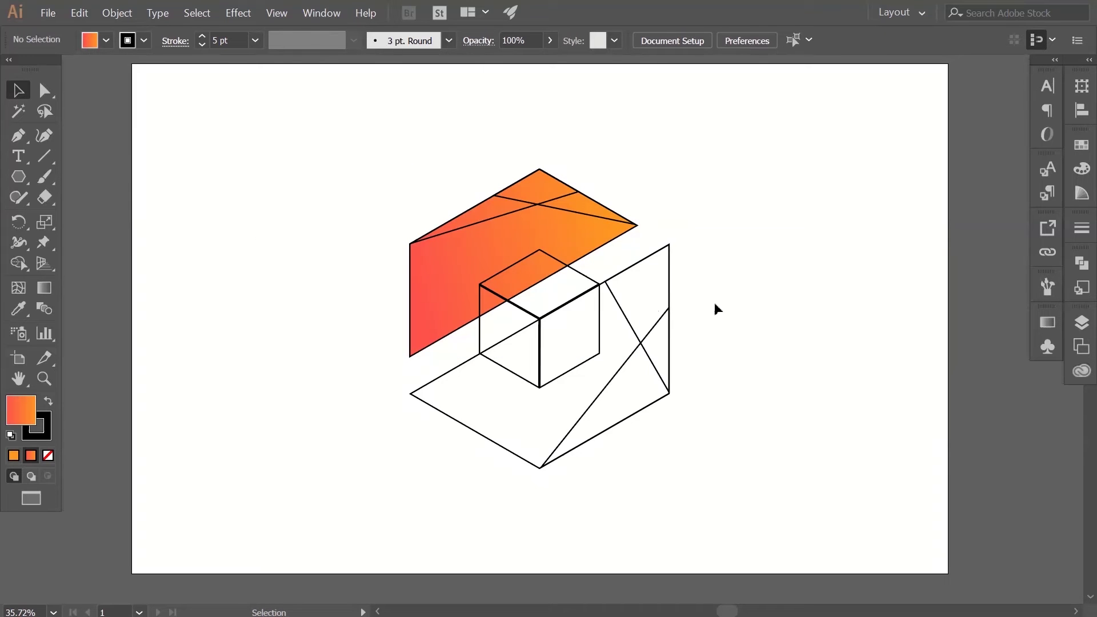
{"action": "left_click", "coordinate": [467, 363]}
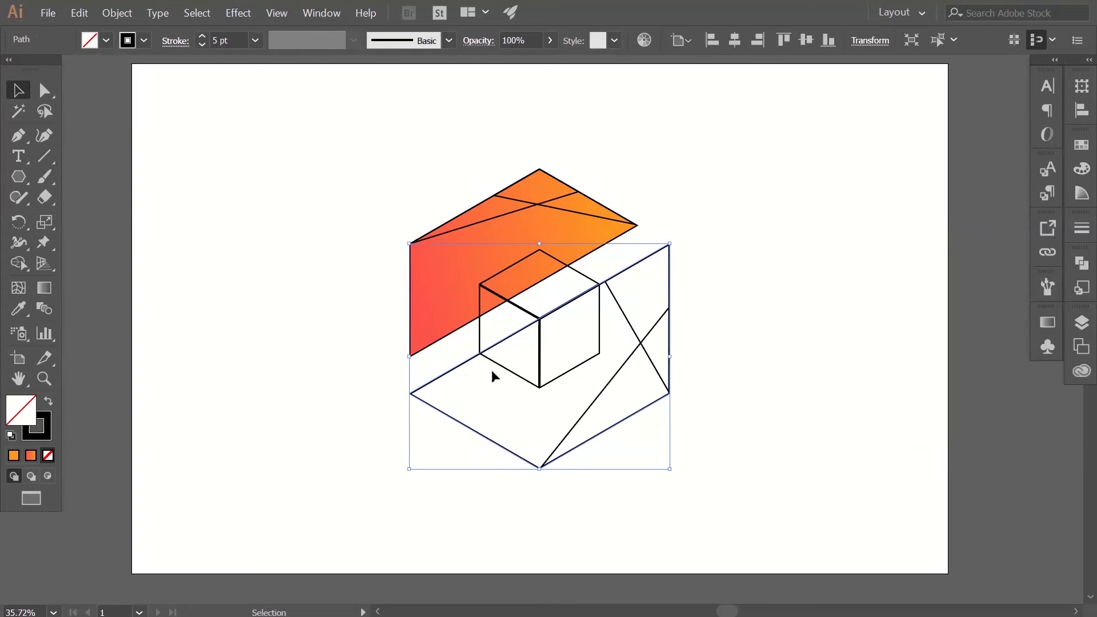
- Give the bottom piece a gradient fill running from blue to light blue
{"action": "left_click", "coordinate": [30, 456]}
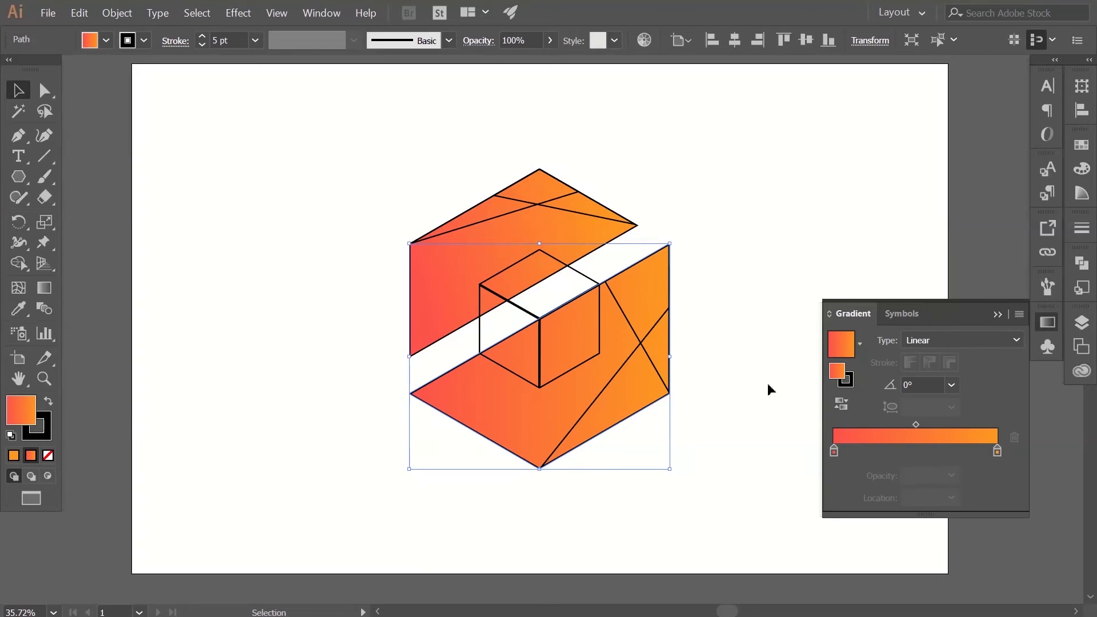
{"action": "double_click", "coordinate": [833, 451]}
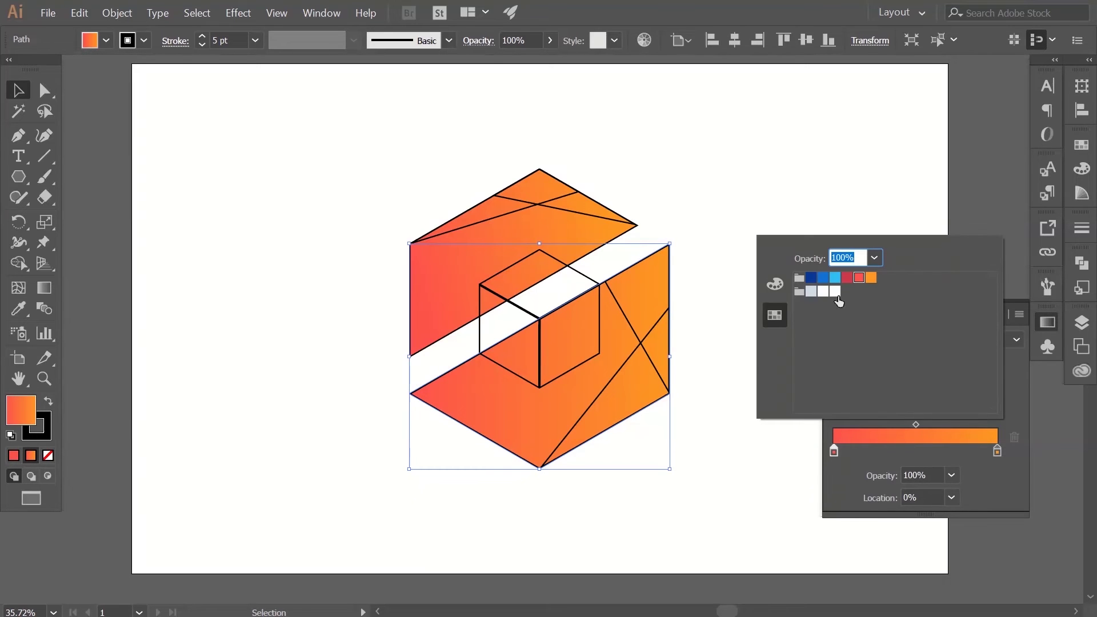
{"action": "left_click", "coordinate": [823, 277]}
{"action": "double_click", "coordinate": [997, 451]}
{"action": "left_click", "coordinate": [836, 278]}
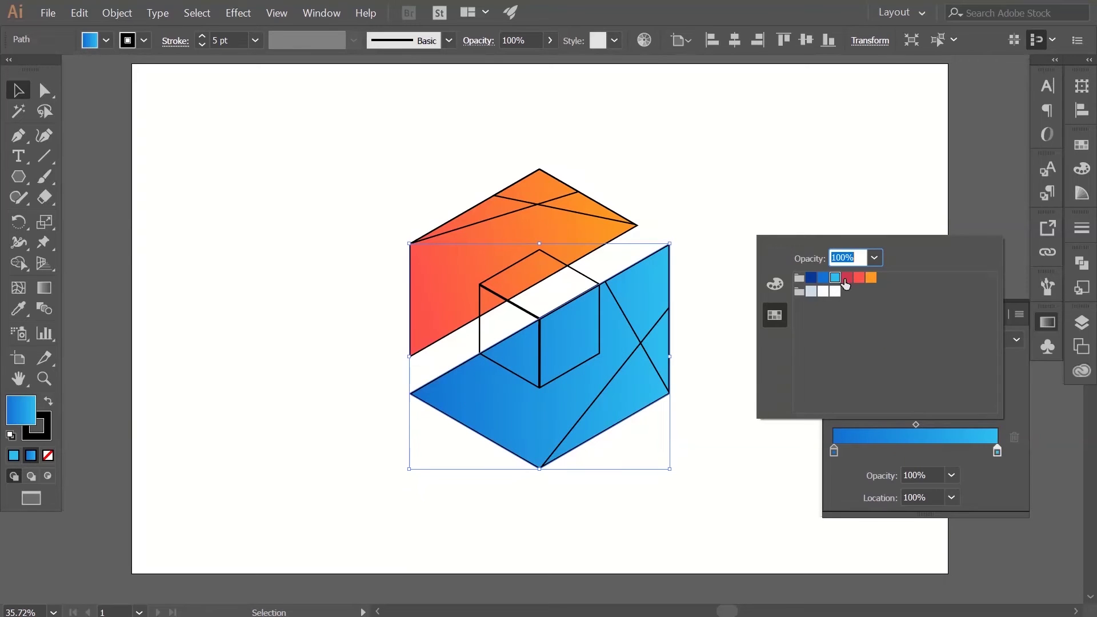
{"action": "left_click", "coordinate": [992, 471]}
{"action": "left_click", "coordinate": [1047, 322]}
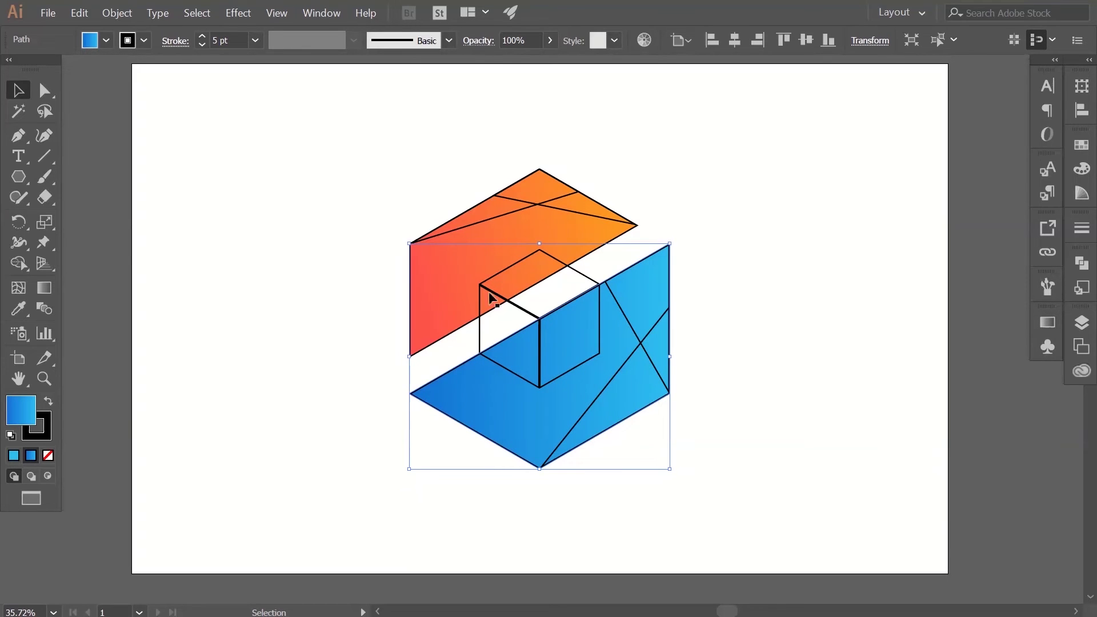
- Angle the blue gradient diagonally from lower left to upper right across the bottom piece
{"action": "left_click", "coordinate": [44, 287]}
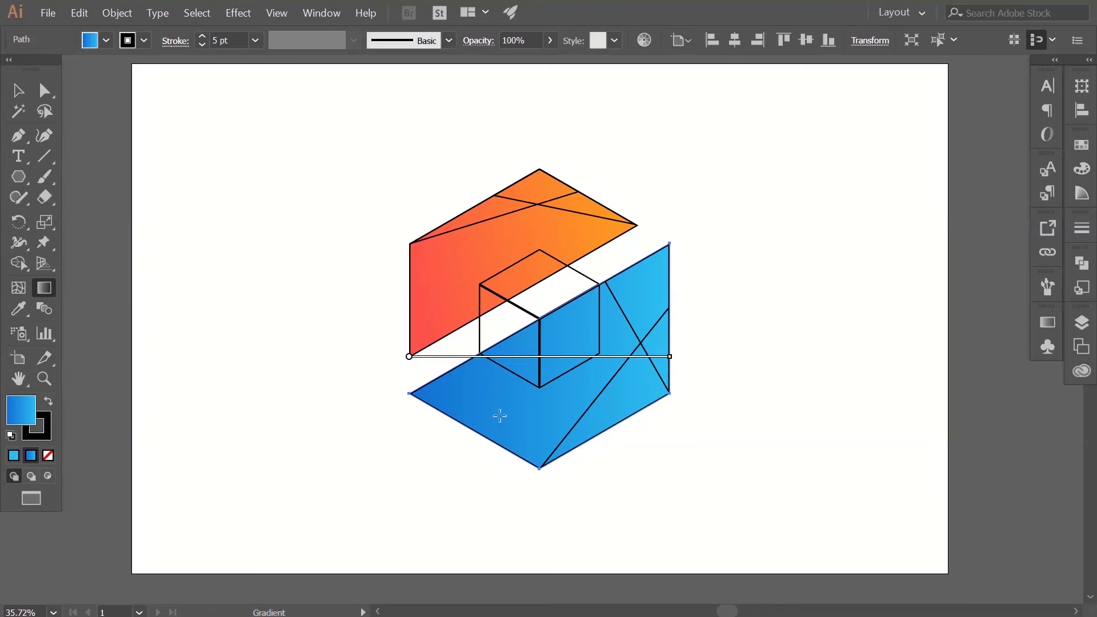
{"action": "left_click_drag", "start_coordinate": [468, 436], "coordinate": [674, 314]}
{"action": "left_click_drag", "start_coordinate": [462, 442], "coordinate": [665, 316]}
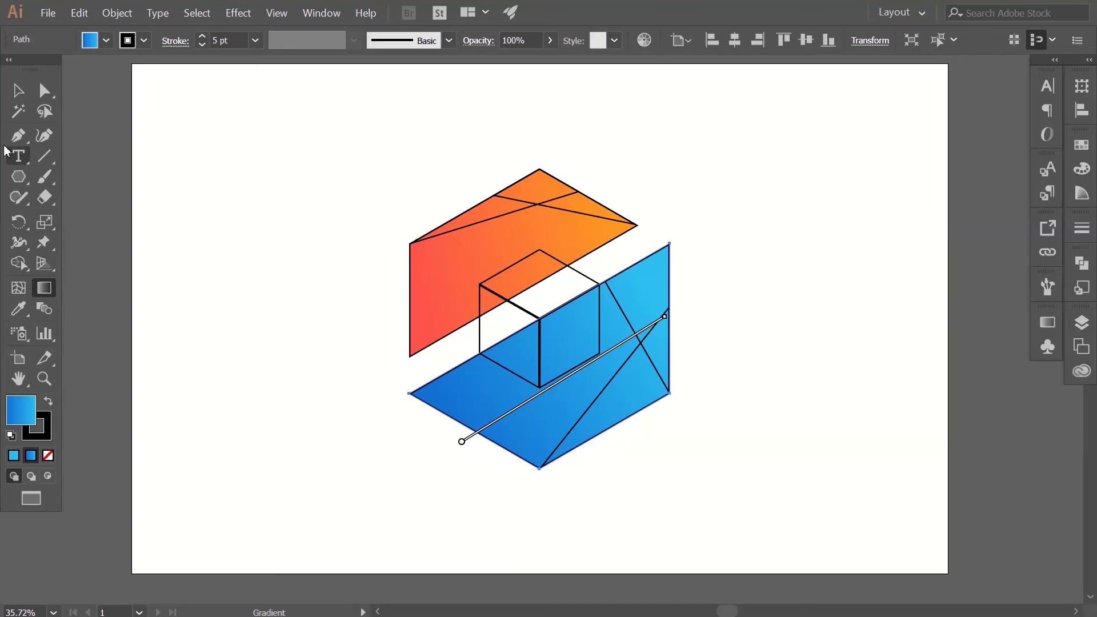
- Clear the selection and select the top facet of the orange face
{"action": "left_click", "coordinate": [18, 89]}
{"action": "left_click", "coordinate": [226, 250]}
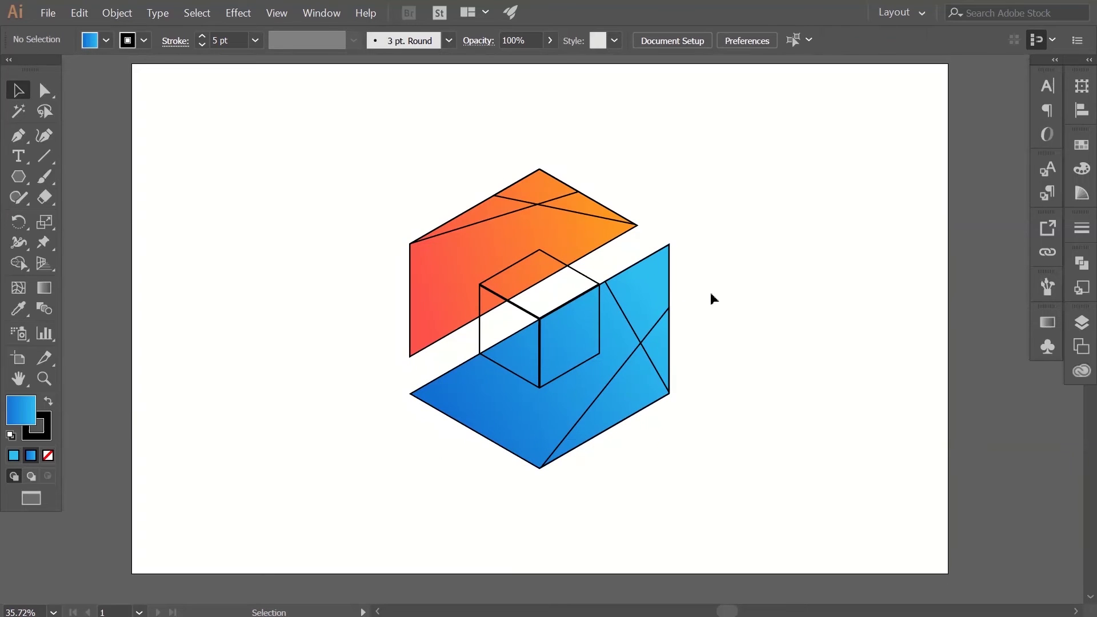
{"action": "left_click", "coordinate": [547, 205]}
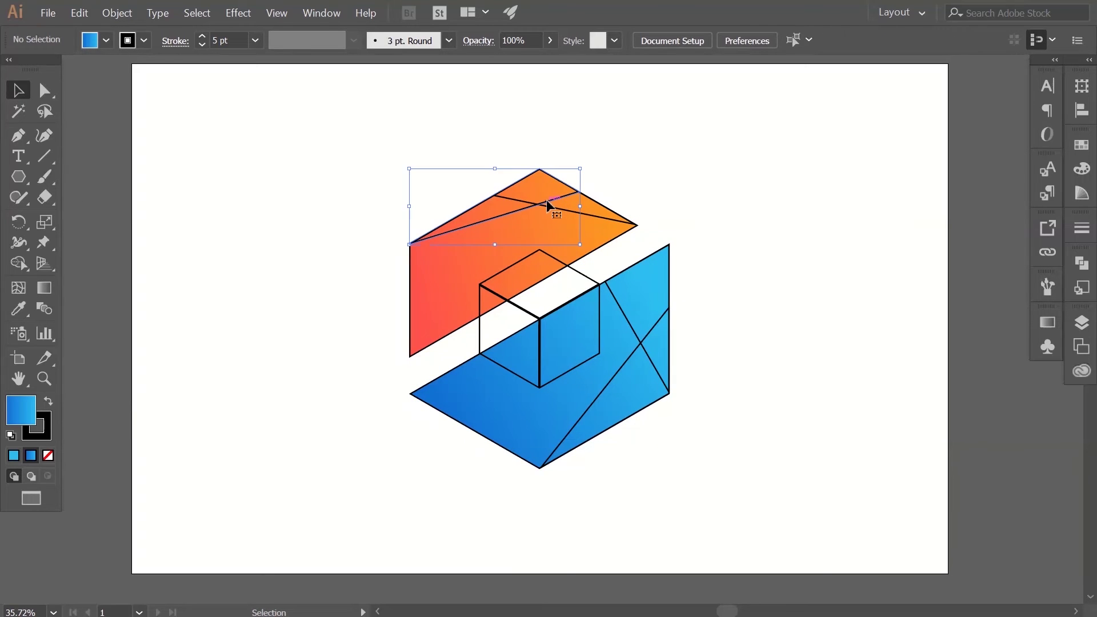
- Give the top facet a gradient fill with both stops set to white
{"action": "left_click", "coordinate": [31, 456]}
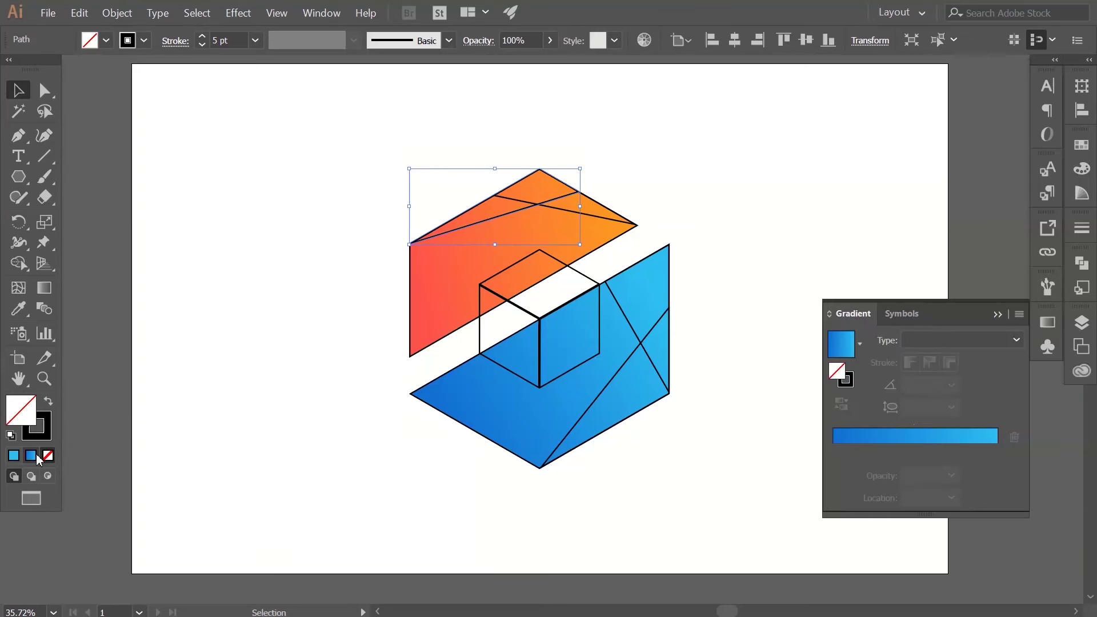
{"action": "double_click", "coordinate": [834, 451]}
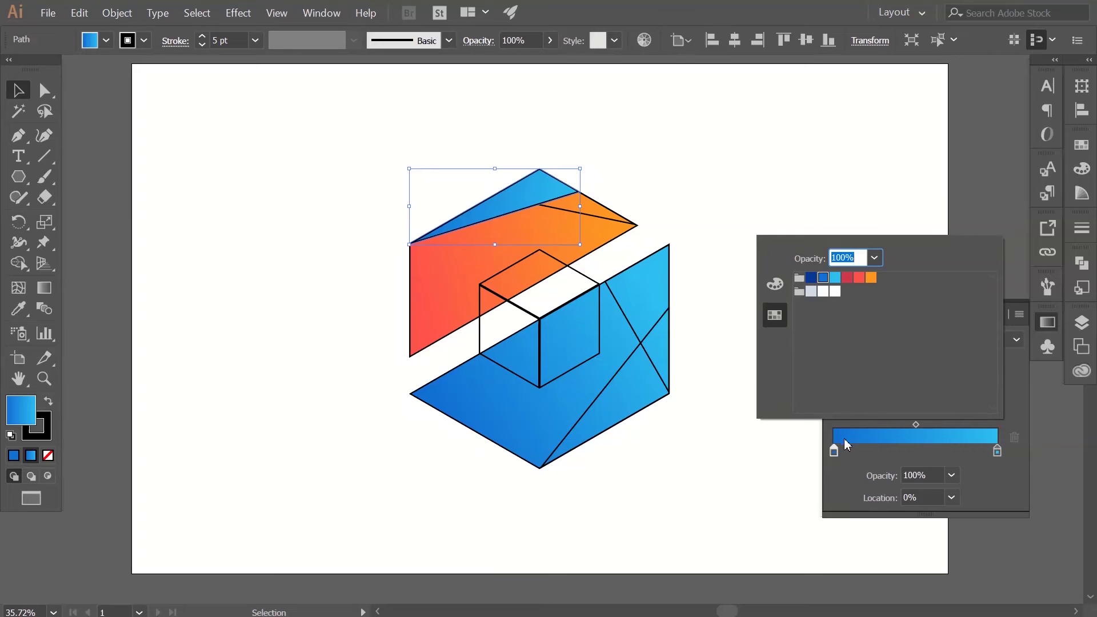
{"action": "key", "text": "Escape"}
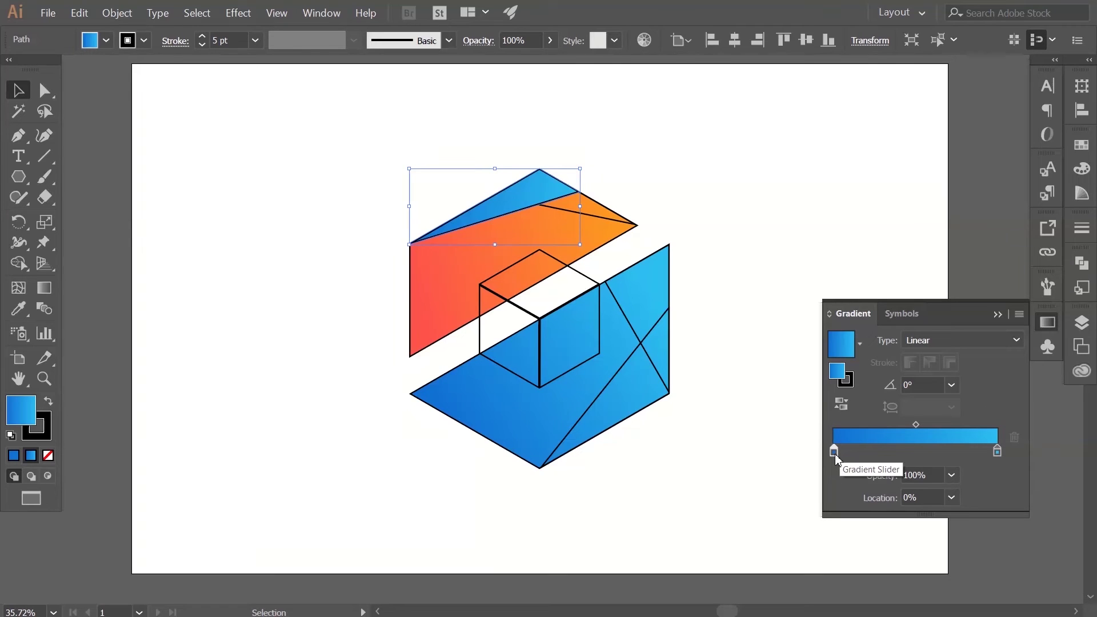
{"action": "double_click", "coordinate": [834, 452]}
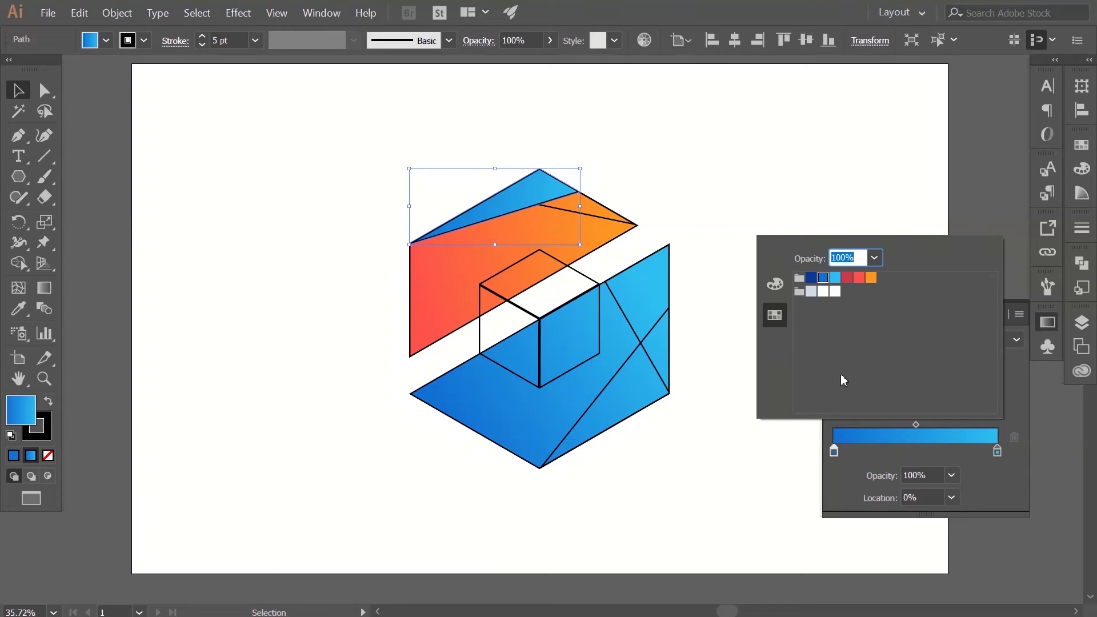
{"action": "left_click", "coordinate": [835, 292]}
{"action": "left_click", "coordinate": [990, 510]}
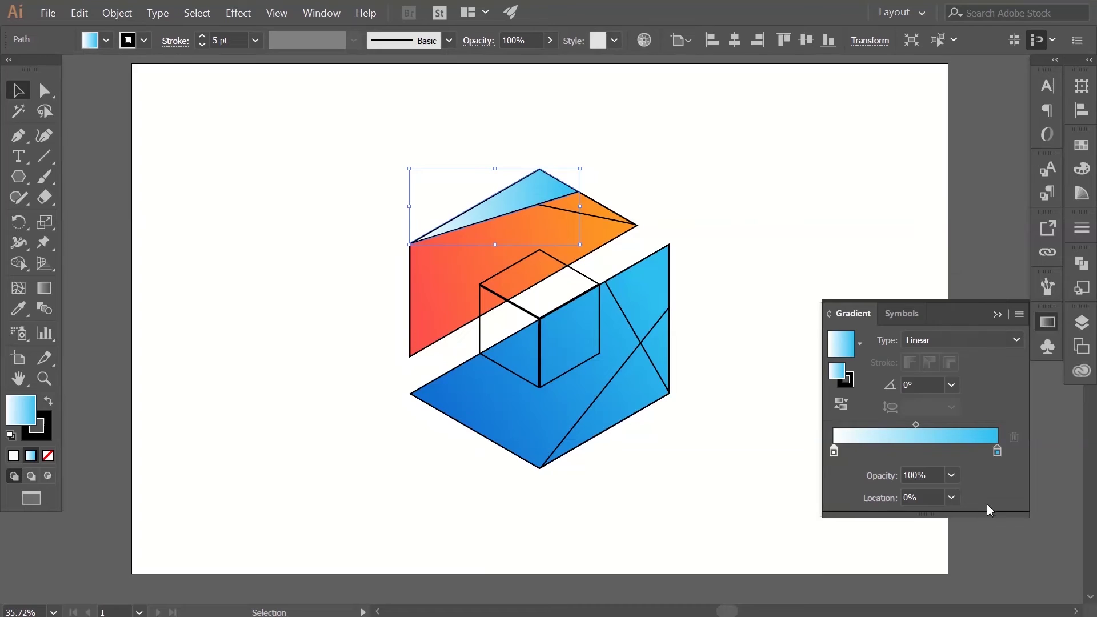
{"action": "double_click", "coordinate": [997, 452]}
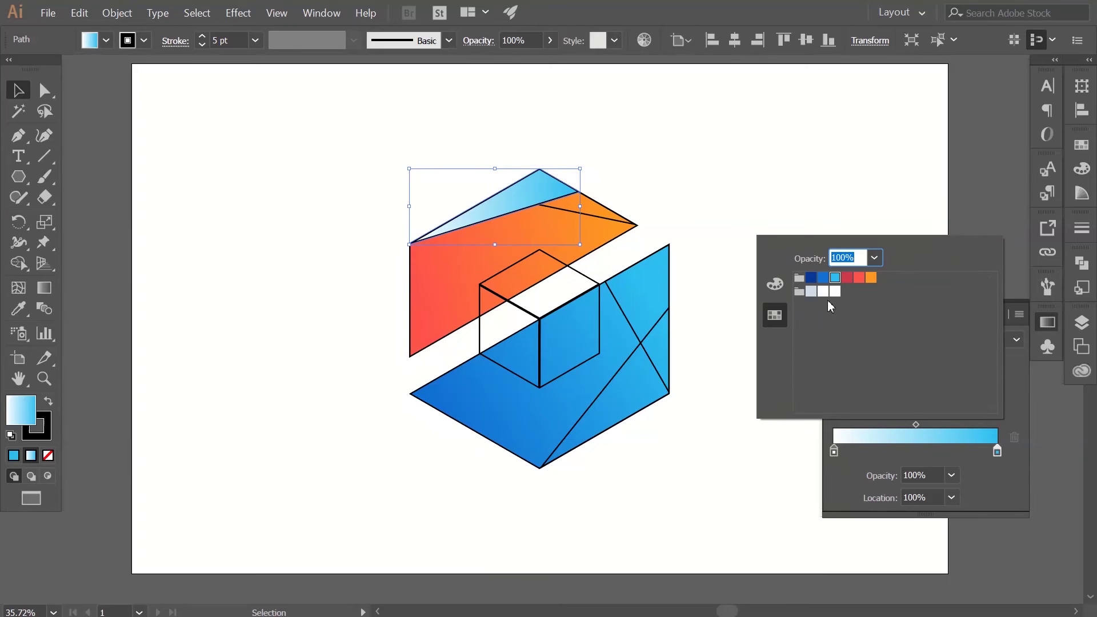
{"action": "left_click", "coordinate": [835, 292]}
{"action": "left_click", "coordinate": [984, 487]}
- Set the left stop to 50% and right stop to 20% opacity, then select the orange face's right facet
{"action": "left_click", "coordinate": [834, 453]}
{"action": "left_click", "coordinate": [950, 477]}
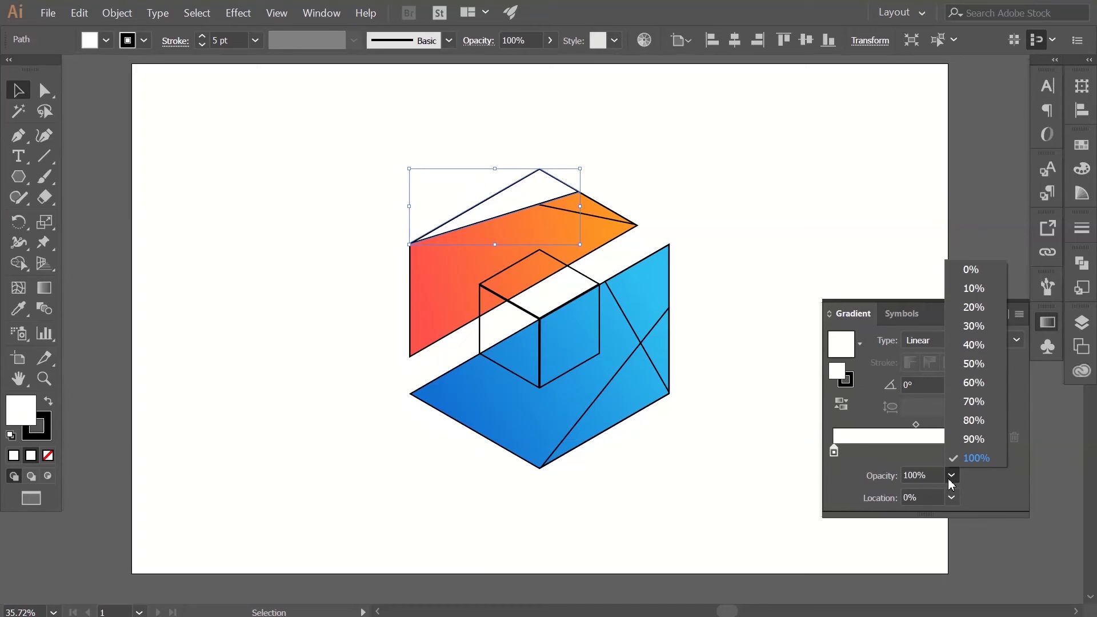
{"action": "left_click", "coordinate": [981, 367]}
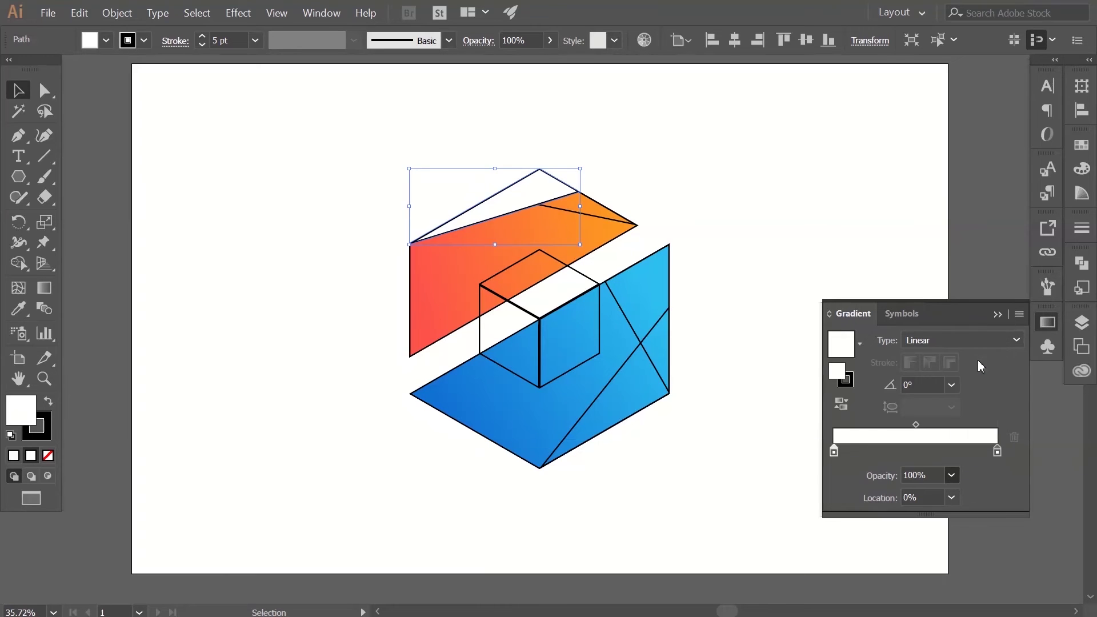
{"action": "left_click", "coordinate": [999, 453]}
{"action": "left_click", "coordinate": [951, 475]}
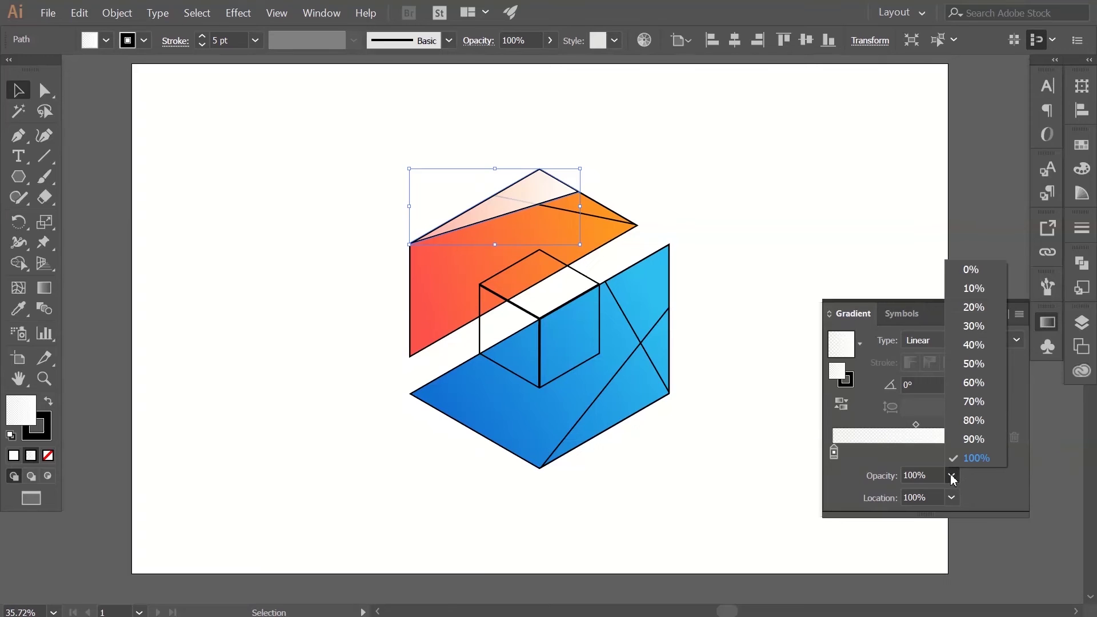
{"action": "left_click", "coordinate": [969, 307]}
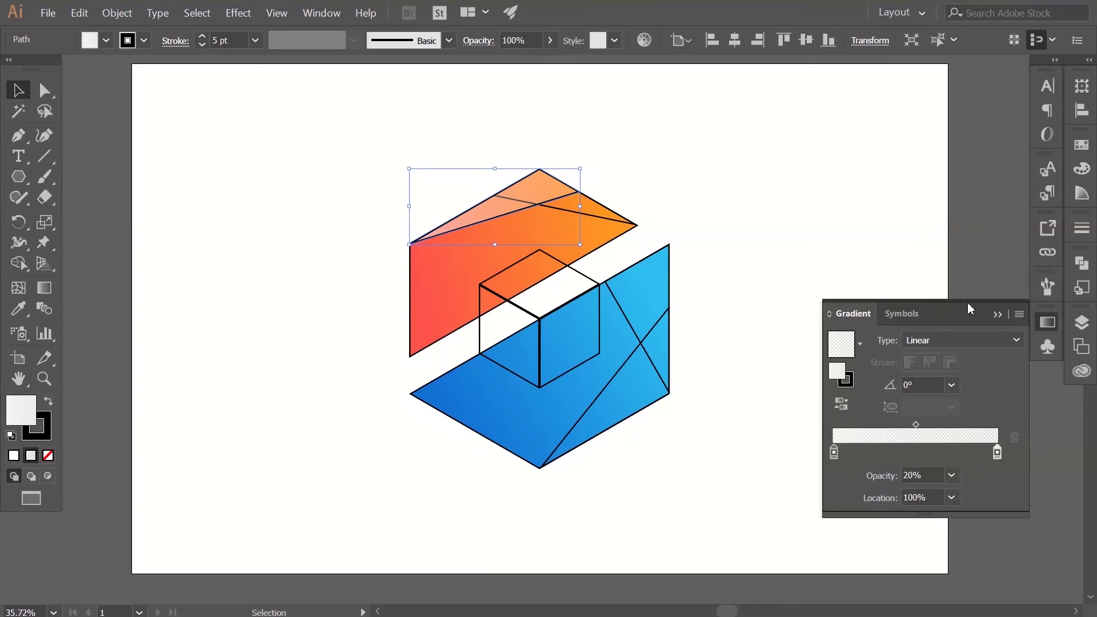
{"action": "left_click", "coordinate": [754, 220]}
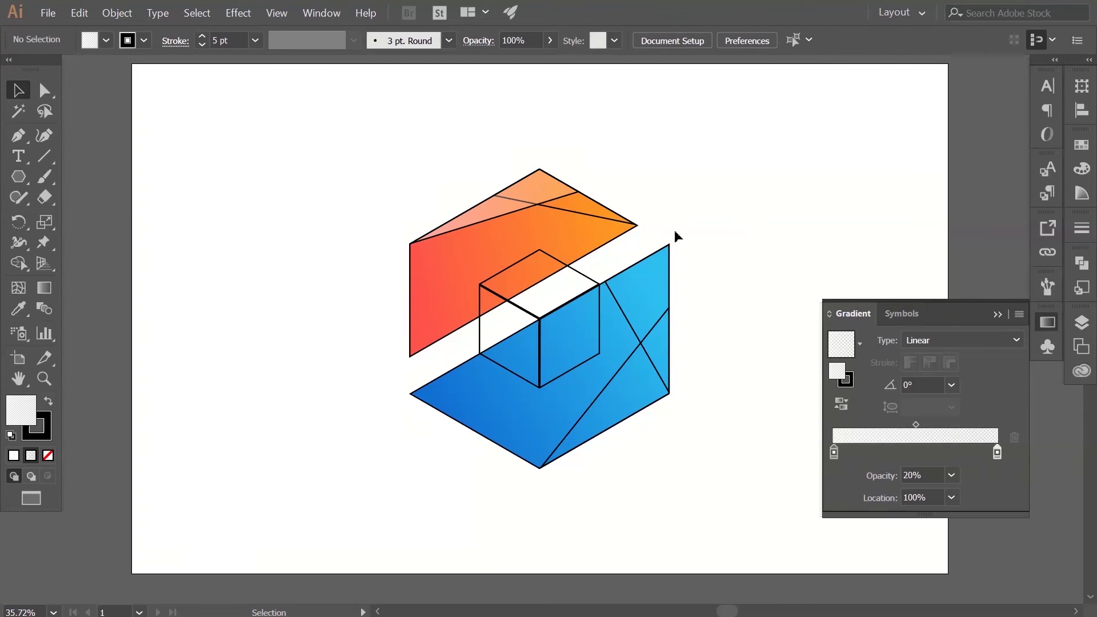
{"action": "left_click", "coordinate": [587, 218]}
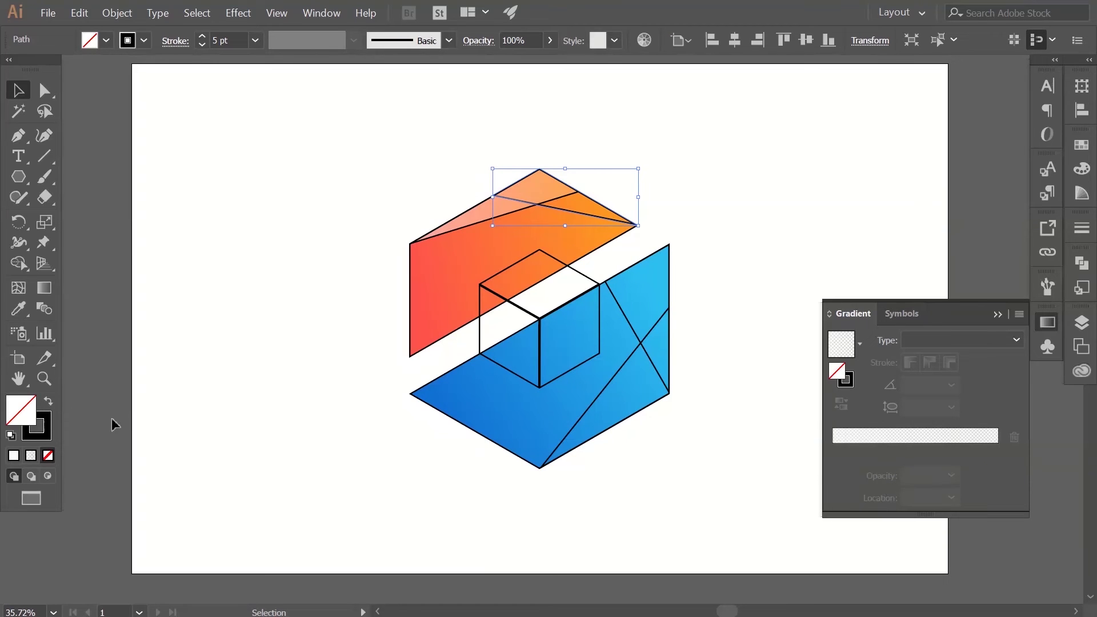
- Apply the white fading gradient to the right orange facet with its right stop at 30% opacity
{"action": "left_click", "coordinate": [32, 455]}
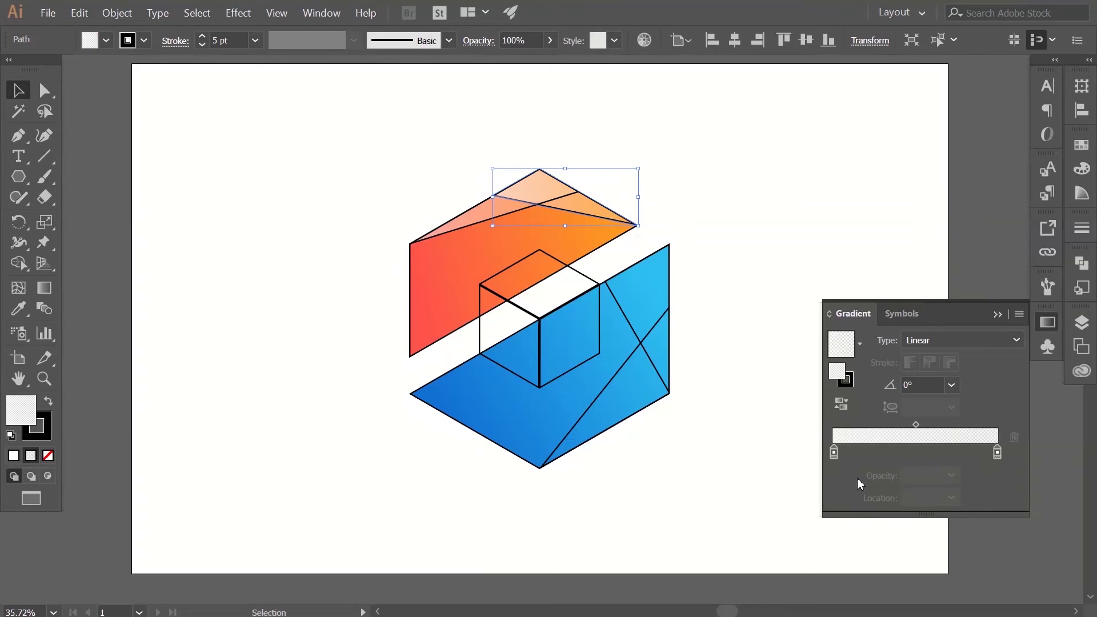
{"action": "left_click", "coordinate": [996, 454]}
{"action": "left_click", "coordinate": [952, 476]}
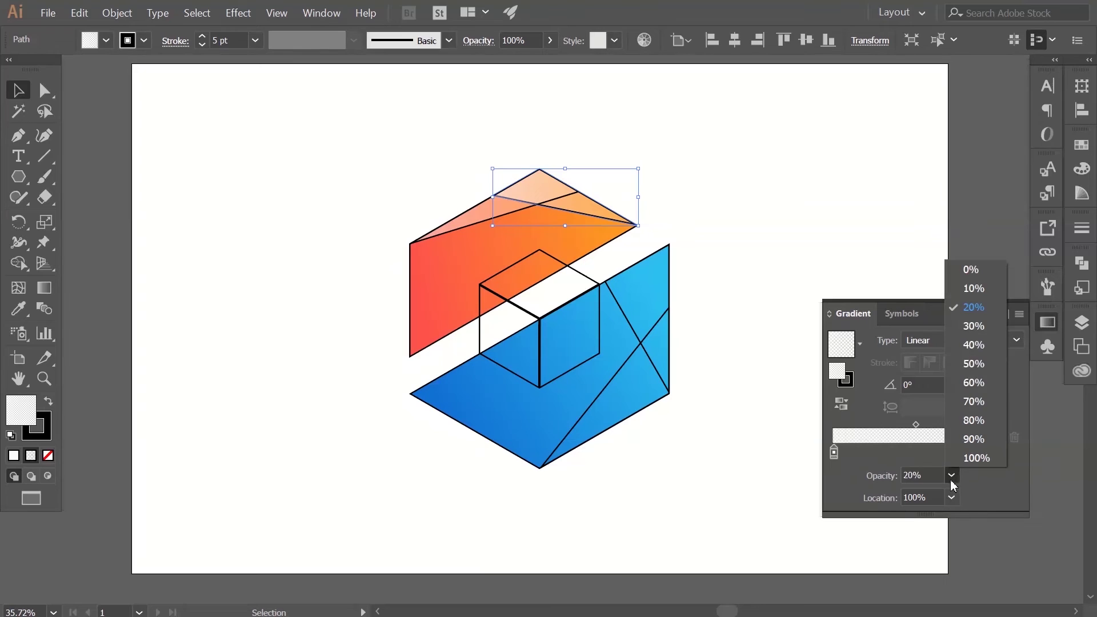
{"action": "left_click", "coordinate": [969, 327]}
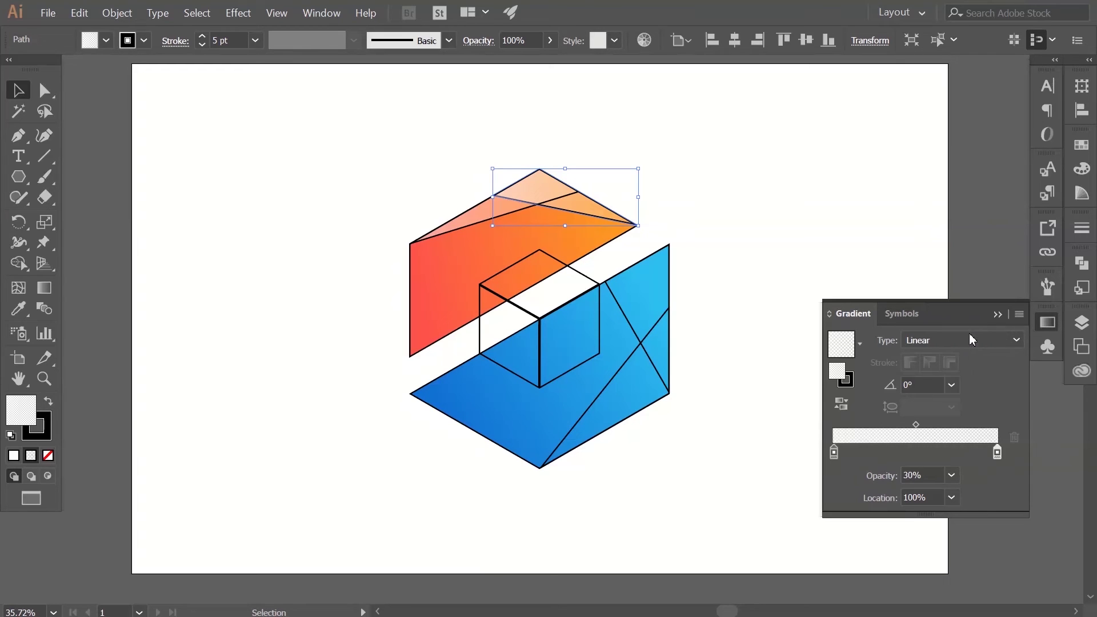
{"action": "left_click", "coordinate": [751, 244]}
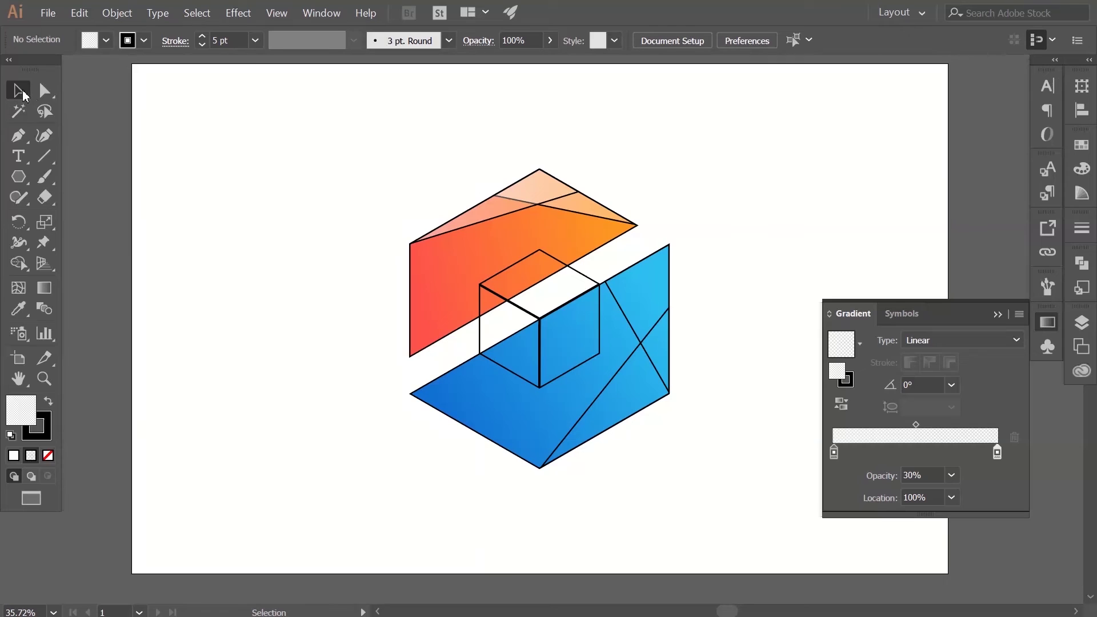
{"action": "left_click", "coordinate": [1042, 322]}
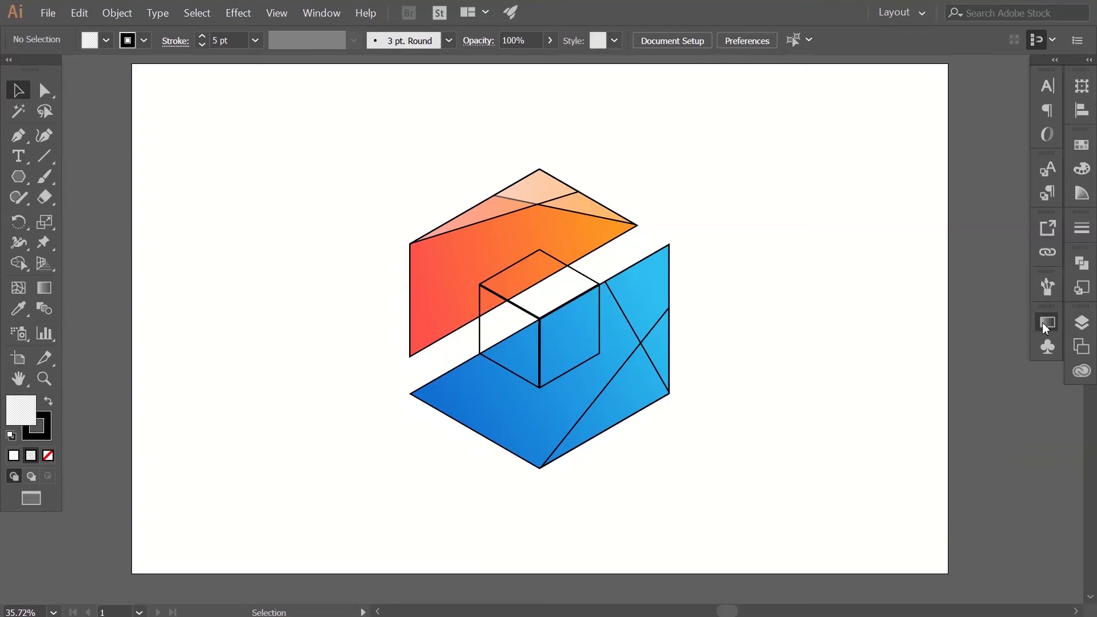
- Apply the translucent white gradient to the lower-right blue facet, removing the extra middle stop
{"action": "left_click", "coordinate": [608, 382]}
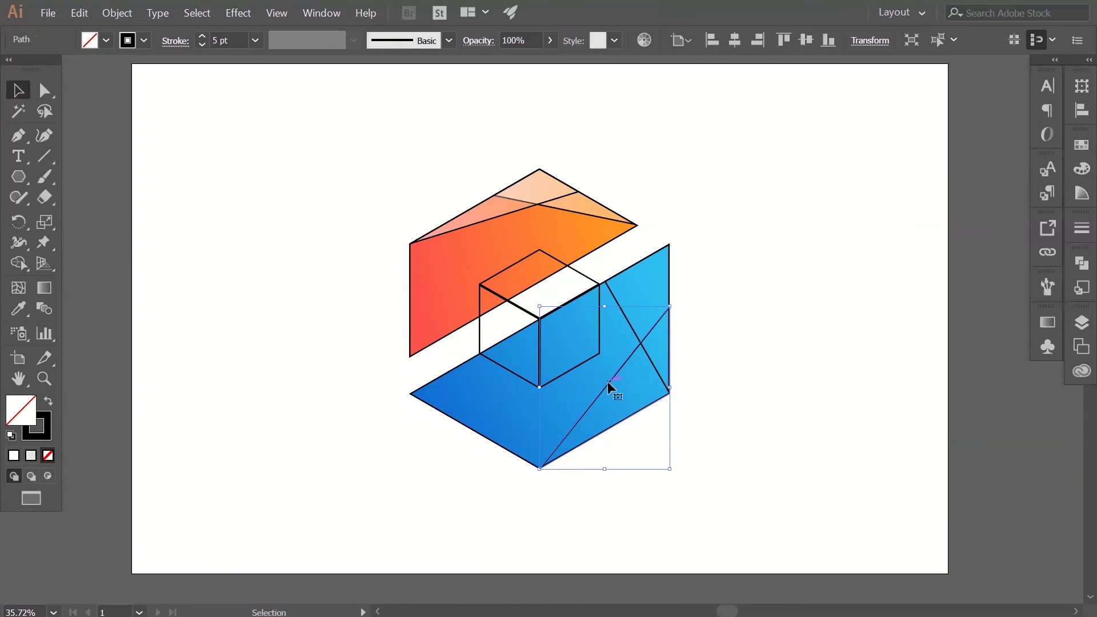
{"action": "left_click", "coordinate": [36, 455]}
{"action": "left_click", "coordinate": [834, 453]}
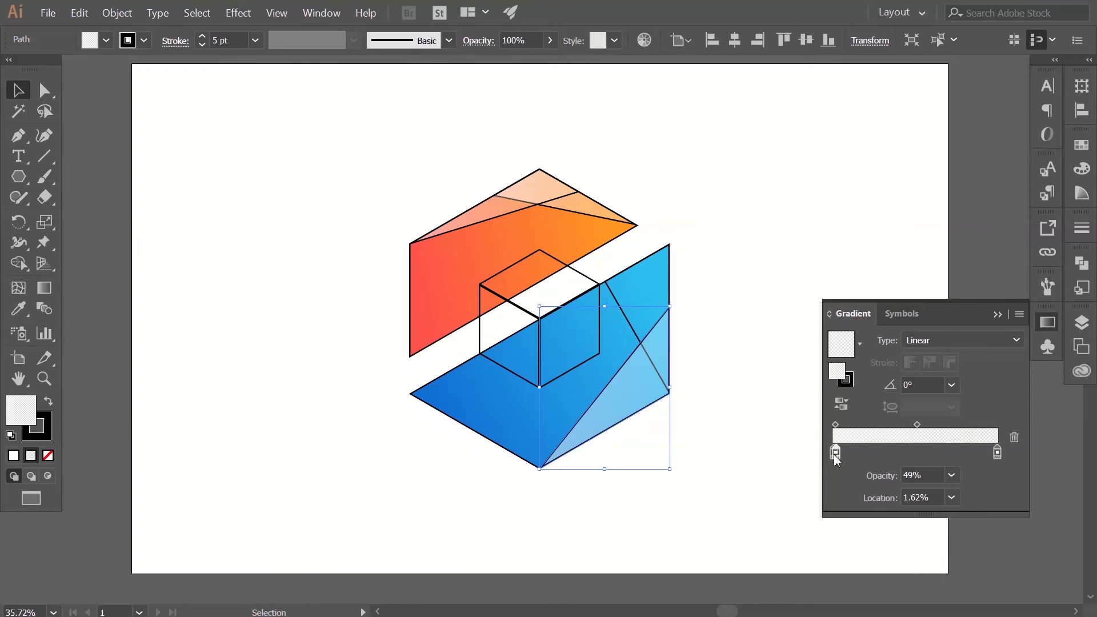
{"action": "left_click_drag", "start_coordinate": [850, 460], "coordinate": [857, 483]}
{"action": "left_click", "coordinate": [834, 453]}
{"action": "left_click", "coordinate": [715, 455]}
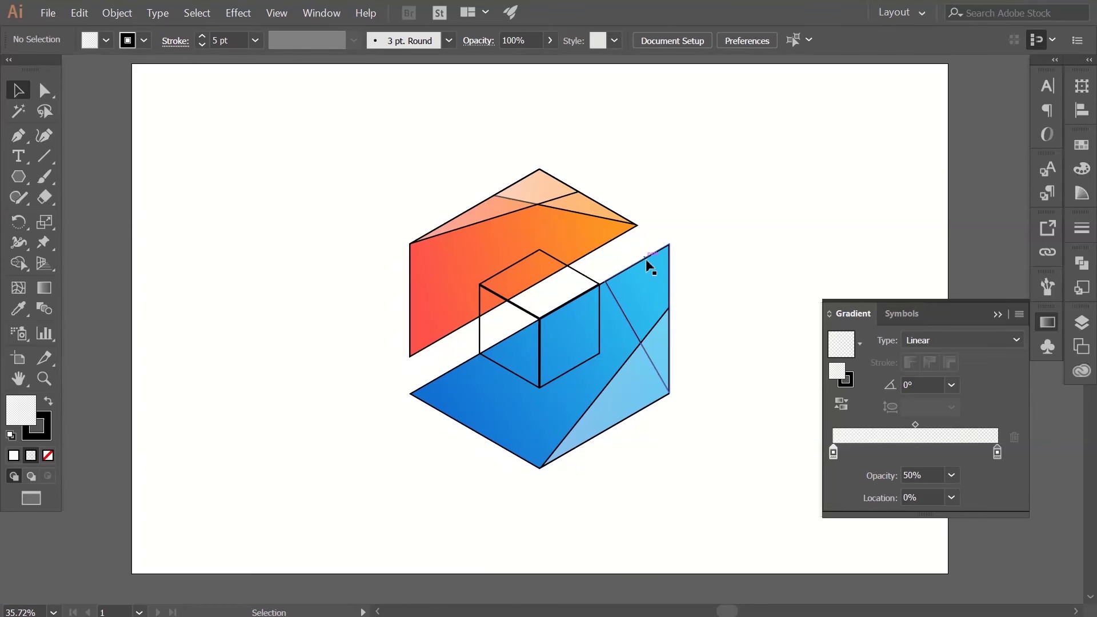
- Fill the upper-right blue facet with the same translucent white gradient
{"action": "left_click", "coordinate": [653, 273]}
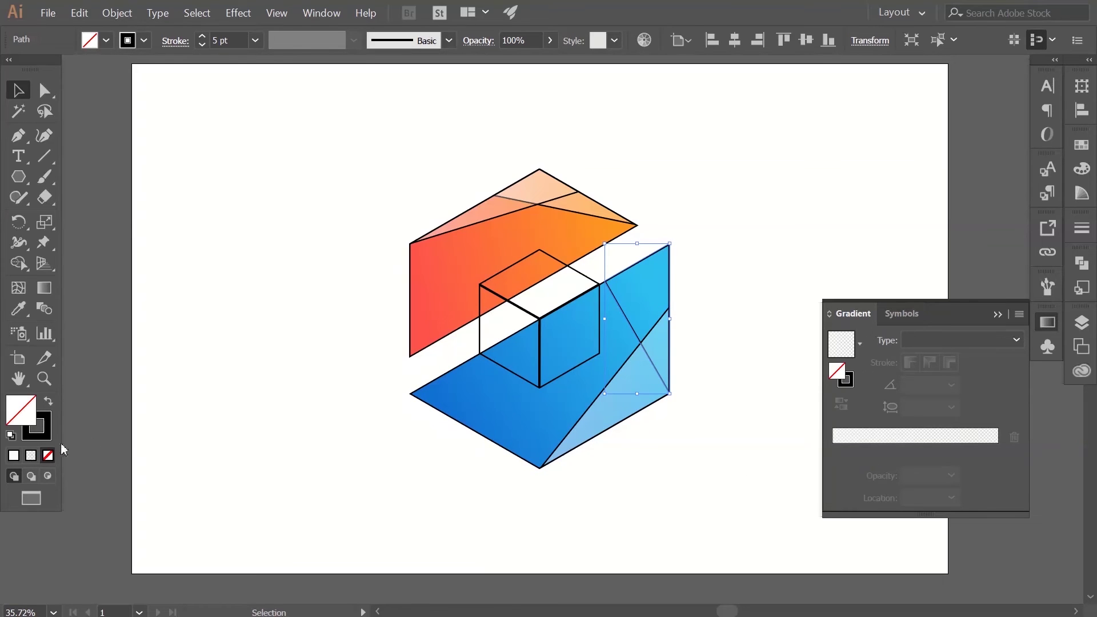
{"action": "left_click", "coordinate": [31, 455]}
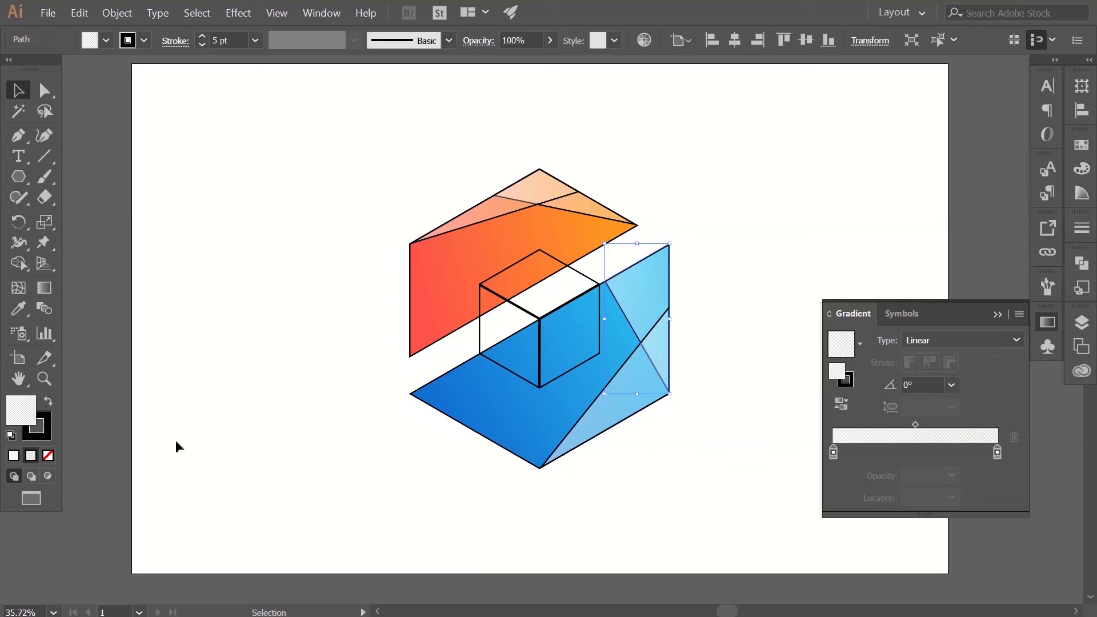
{"action": "left_click", "coordinate": [1050, 324]}
{"action": "left_click", "coordinate": [52, 288]}
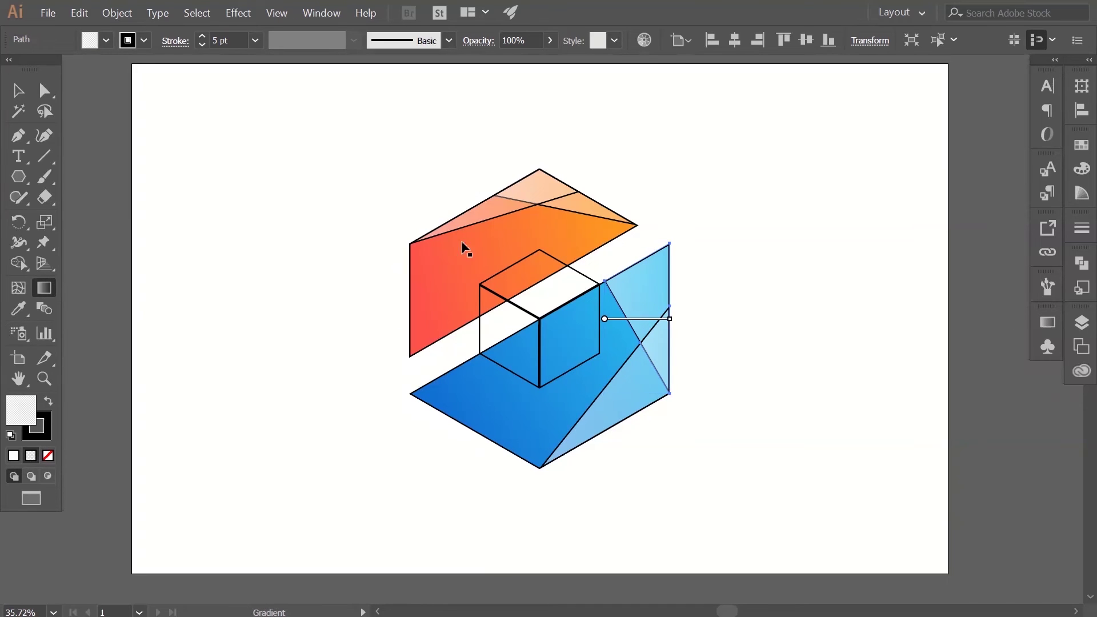
- Re-angle the highlight gradients on the top-left and right facets of the orange face
{"action": "left_click", "coordinate": [474, 217]}
{"action": "left_click_drag", "start_coordinate": [427, 234], "coordinate": [543, 187]}
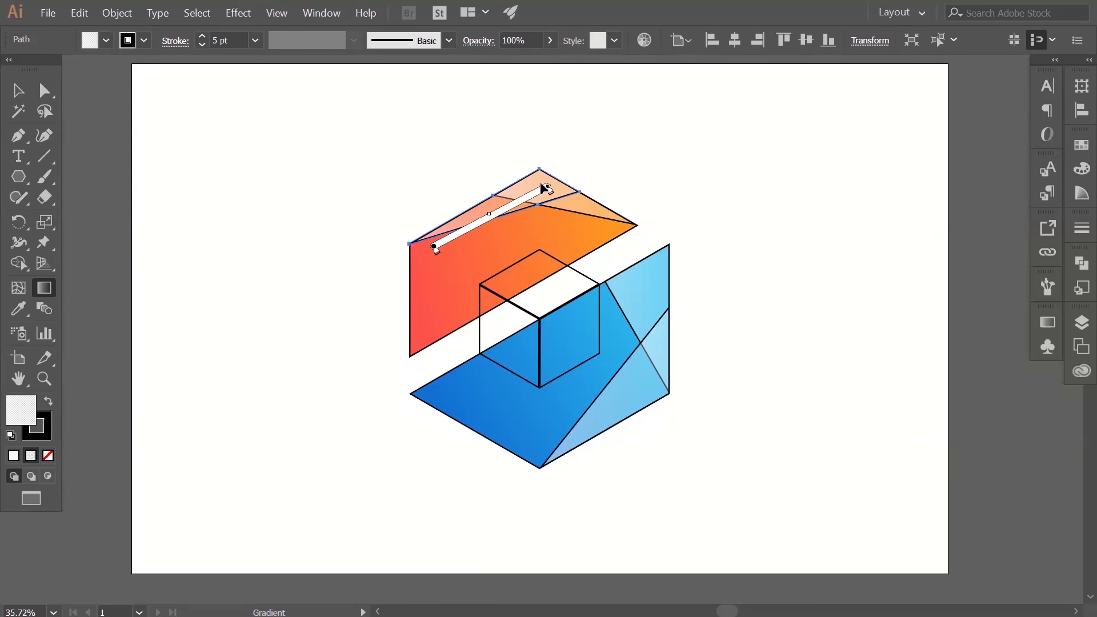
{"action": "key", "text": "v"}
{"action": "left_click", "coordinate": [622, 220]}
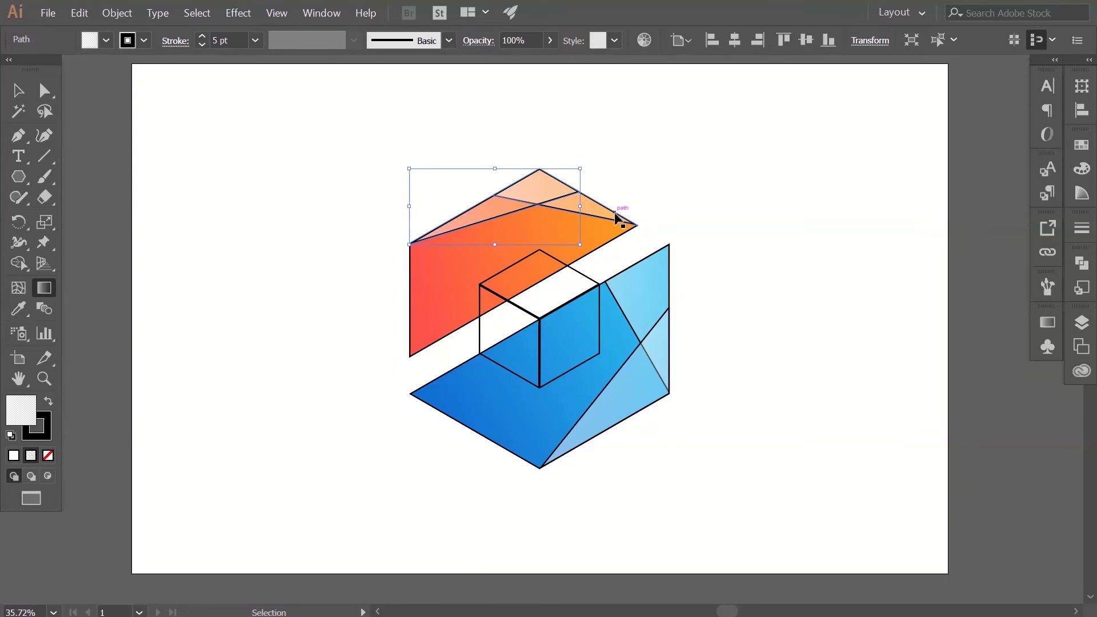
{"action": "key", "text": "g"}
{"action": "left_click_drag", "start_coordinate": [530, 188], "coordinate": [639, 235]}
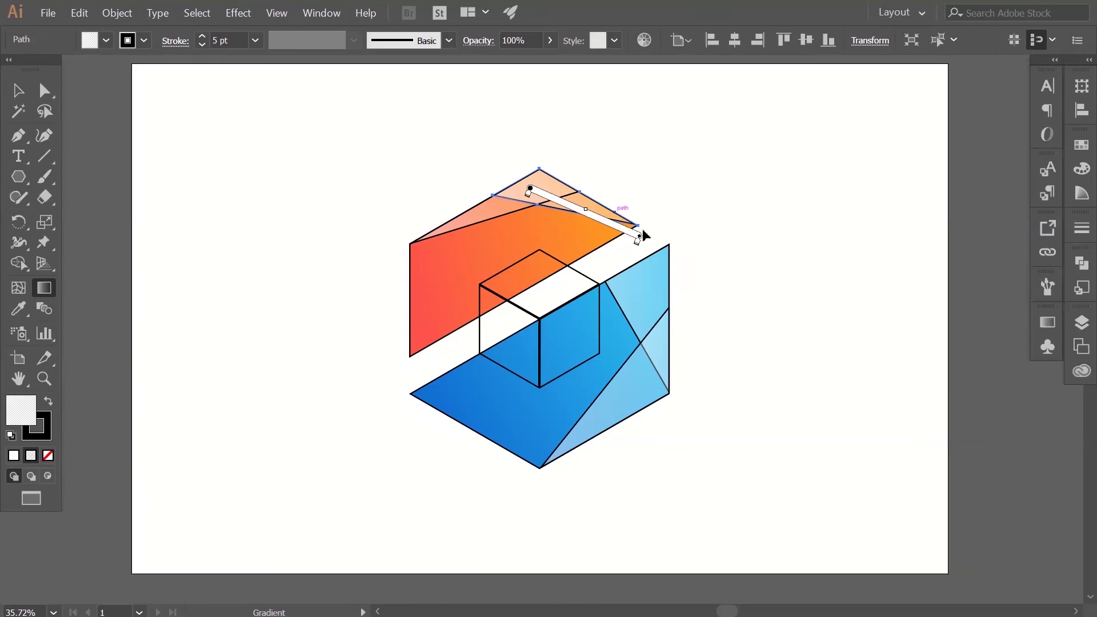
{"action": "key", "text": "v"}
- Re-angle the highlight gradients on the upper-right and lower blue facets diagonally
{"action": "left_click", "coordinate": [664, 309]}
{"action": "key", "text": "g"}
{"action": "left_click_drag", "start_coordinate": [637, 263], "coordinate": [667, 388]}
{"action": "key", "text": "v"}
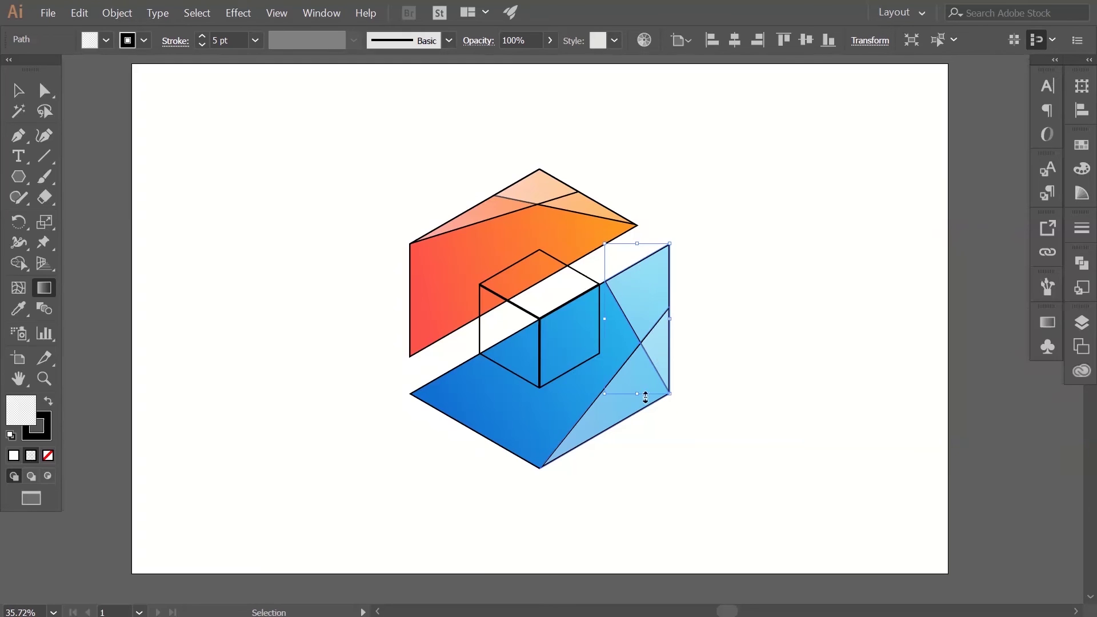
{"action": "left_click", "coordinate": [608, 419]}
{"action": "key", "text": "g"}
{"action": "left_click_drag", "start_coordinate": [569, 468], "coordinate": [673, 338]}
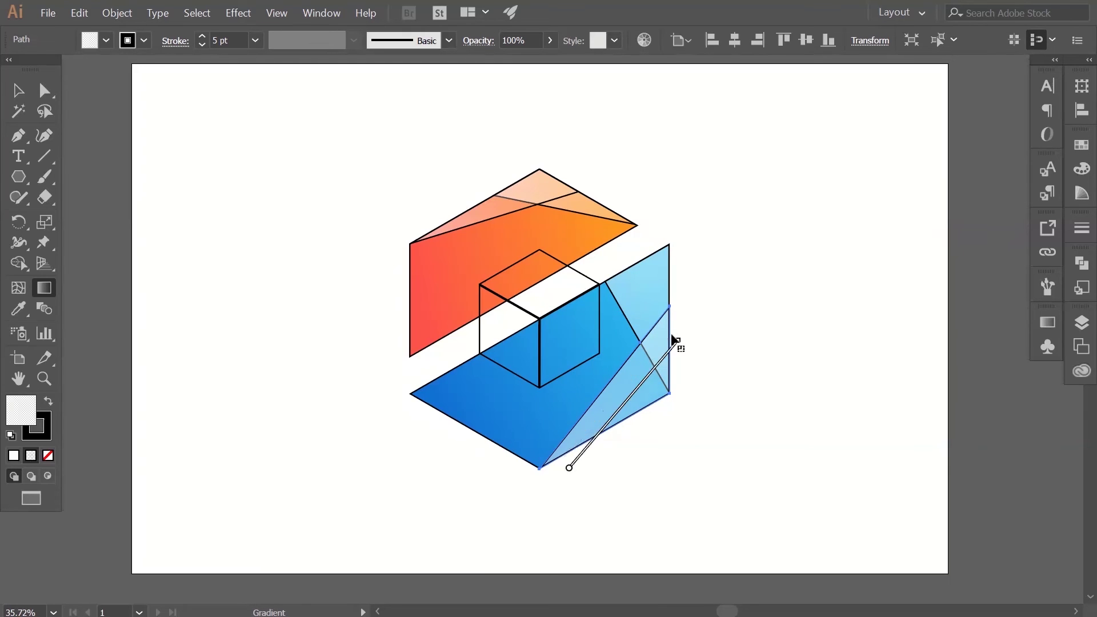
{"action": "key", "text": "v"}
{"action": "left_click", "coordinate": [222, 279]}
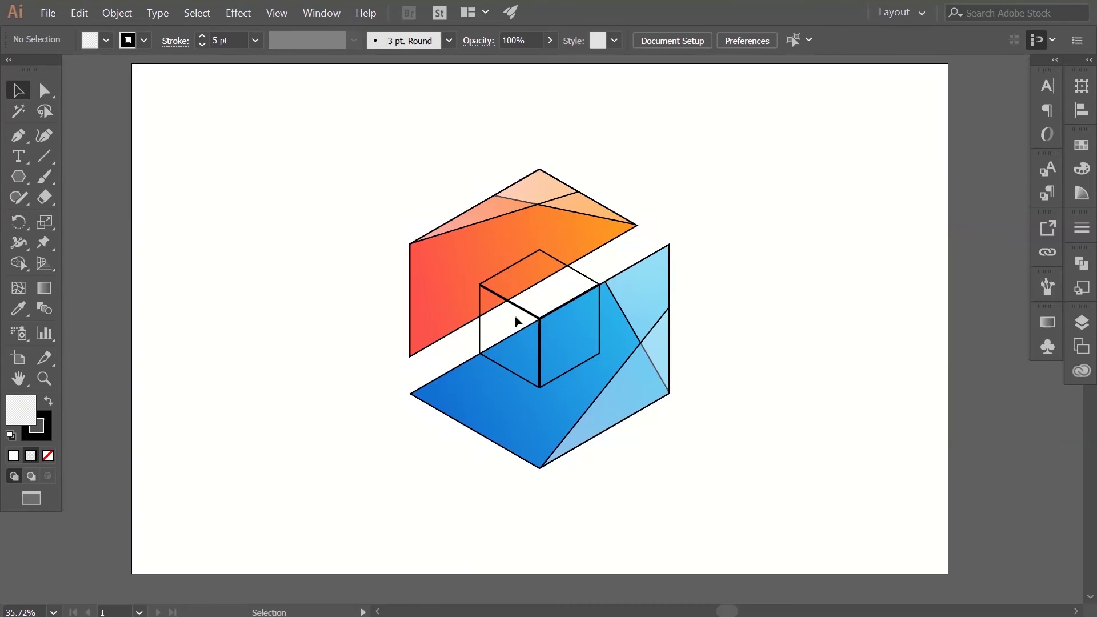
- Fill the cube's left face with the pale grey-blue swatch
{"action": "left_click", "coordinate": [480, 350]}
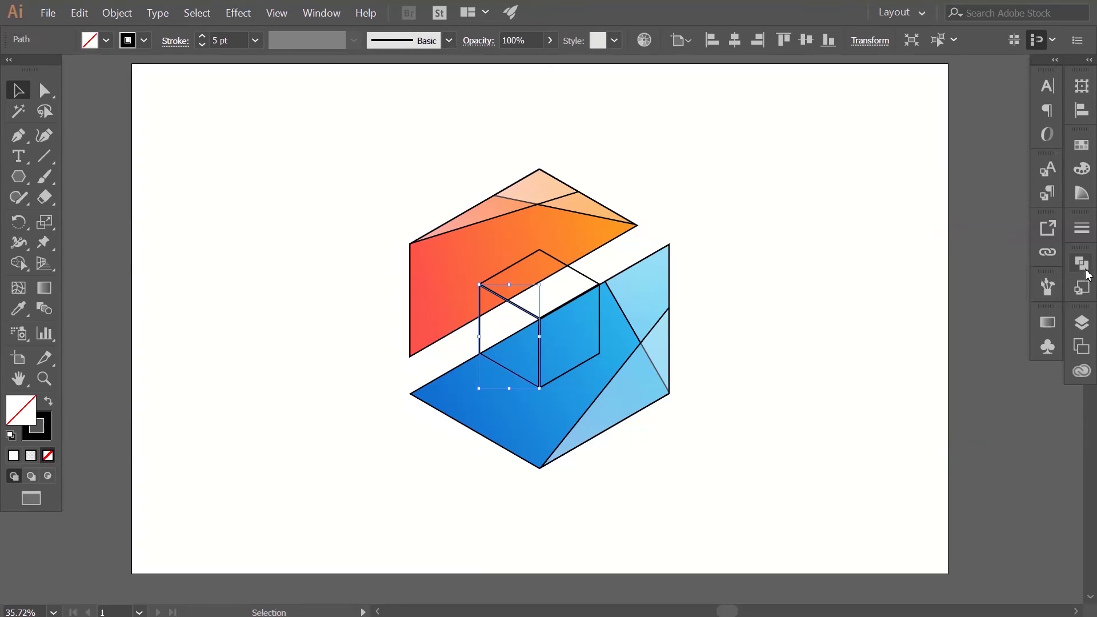
{"action": "left_click", "coordinate": [1082, 145]}
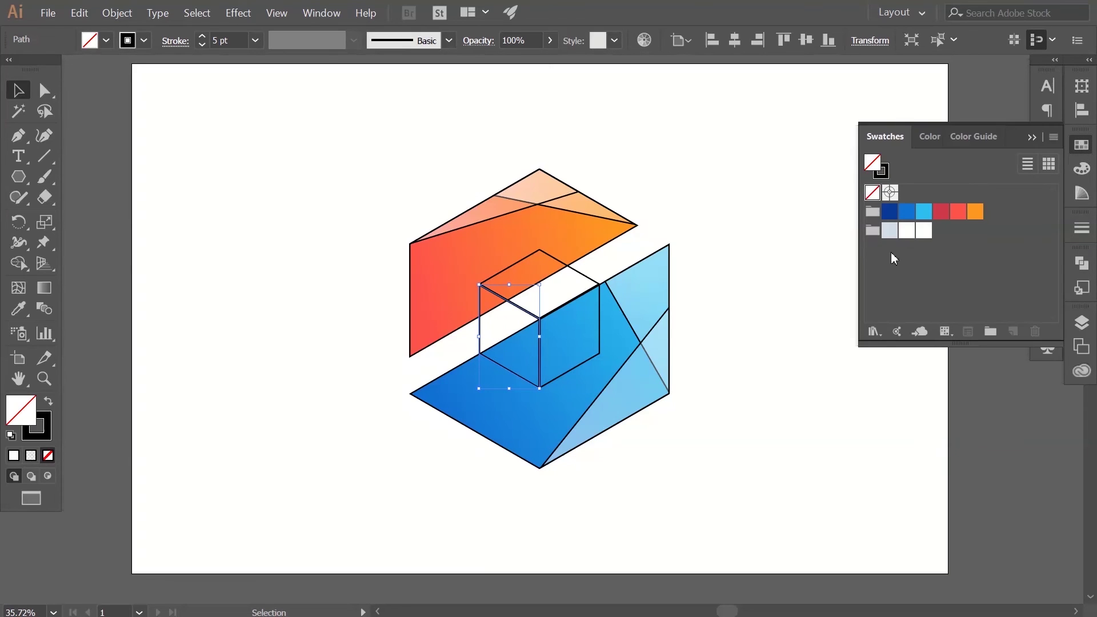
{"action": "left_click", "coordinate": [895, 236]}
{"action": "left_click", "coordinate": [778, 339]}
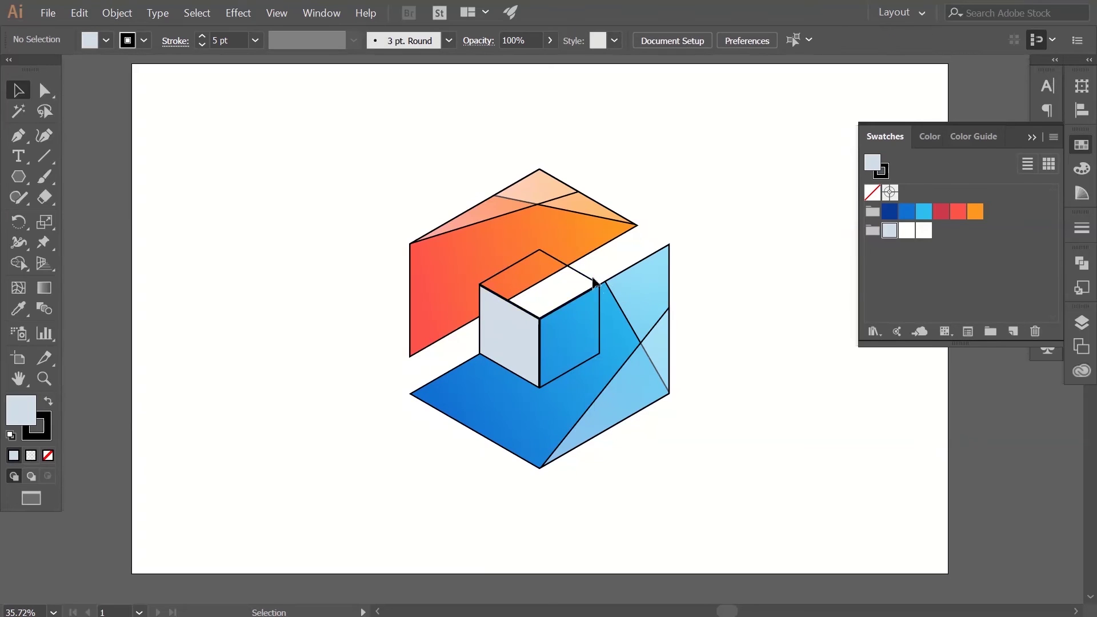
- Fill the cube's top and right faces with white
{"action": "left_click", "coordinate": [587, 280]}
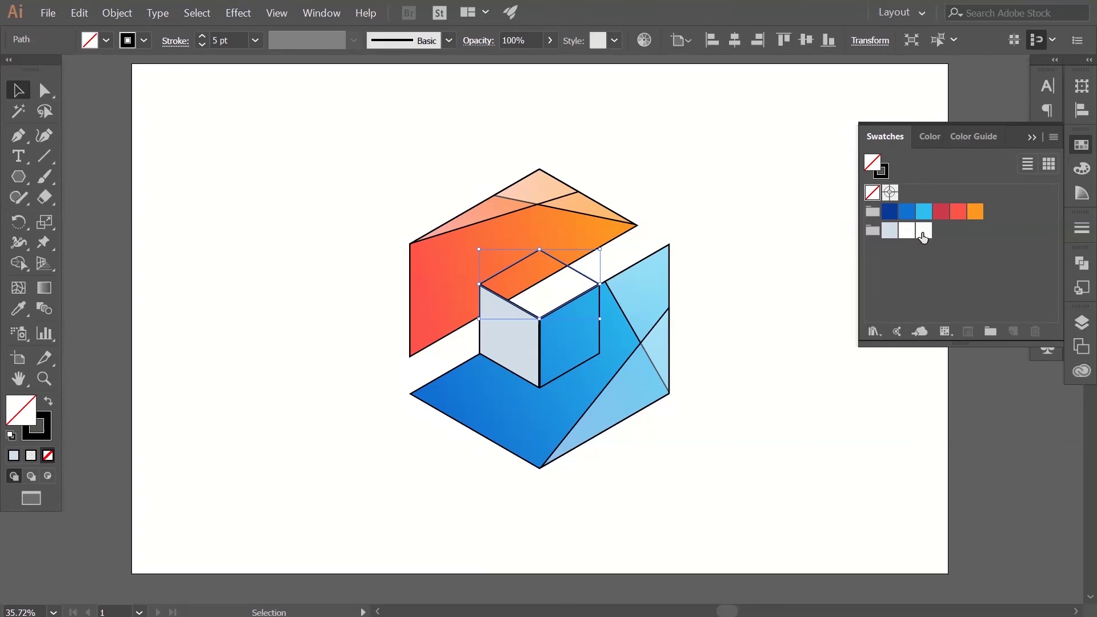
{"action": "left_click", "coordinate": [923, 233]}
{"action": "left_click", "coordinate": [796, 291]}
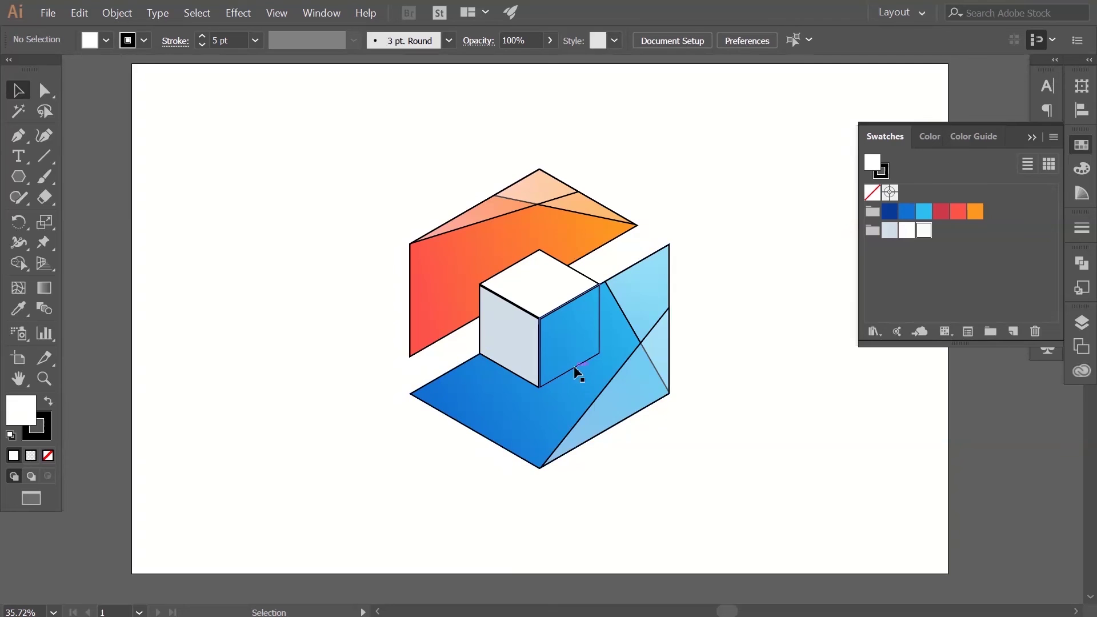
{"action": "left_click", "coordinate": [599, 320]}
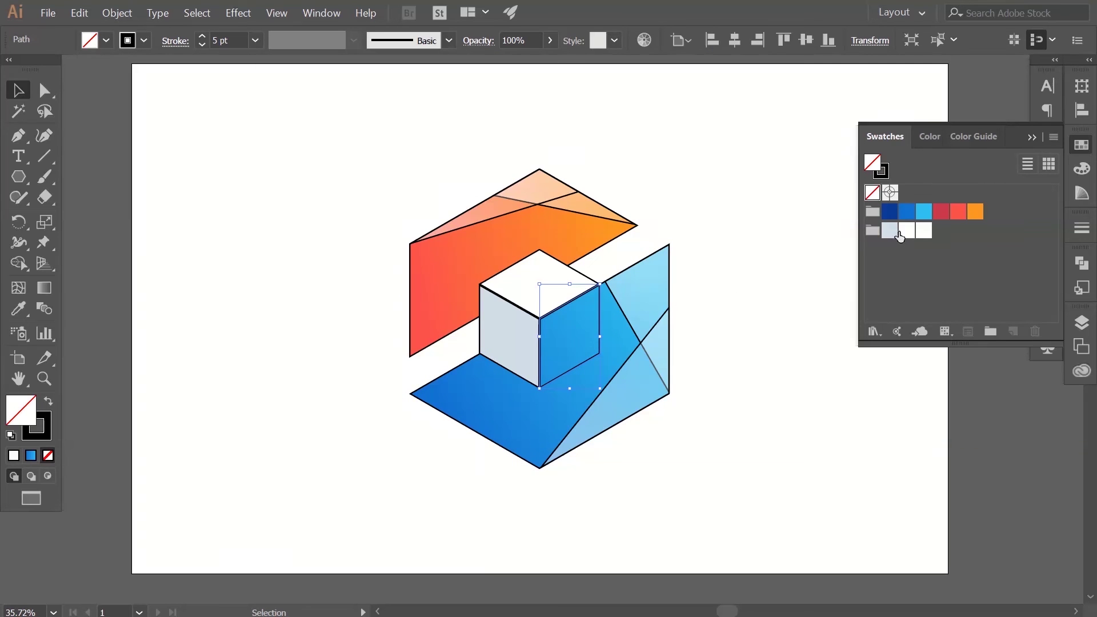
{"action": "left_click", "coordinate": [907, 232]}
{"action": "left_click", "coordinate": [1080, 146]}
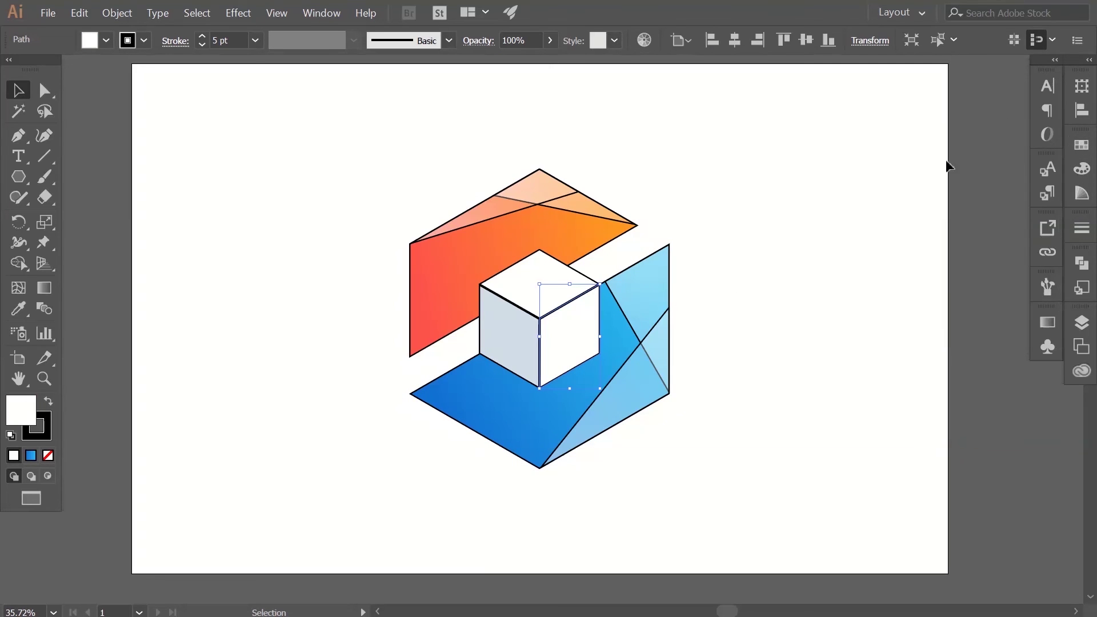
{"action": "left_click", "coordinate": [836, 176]}
{"action": "left_click_drag", "start_coordinate": [319, 166], "coordinate": [224, 246]}
{"action": "left_click", "coordinate": [17, 135]}
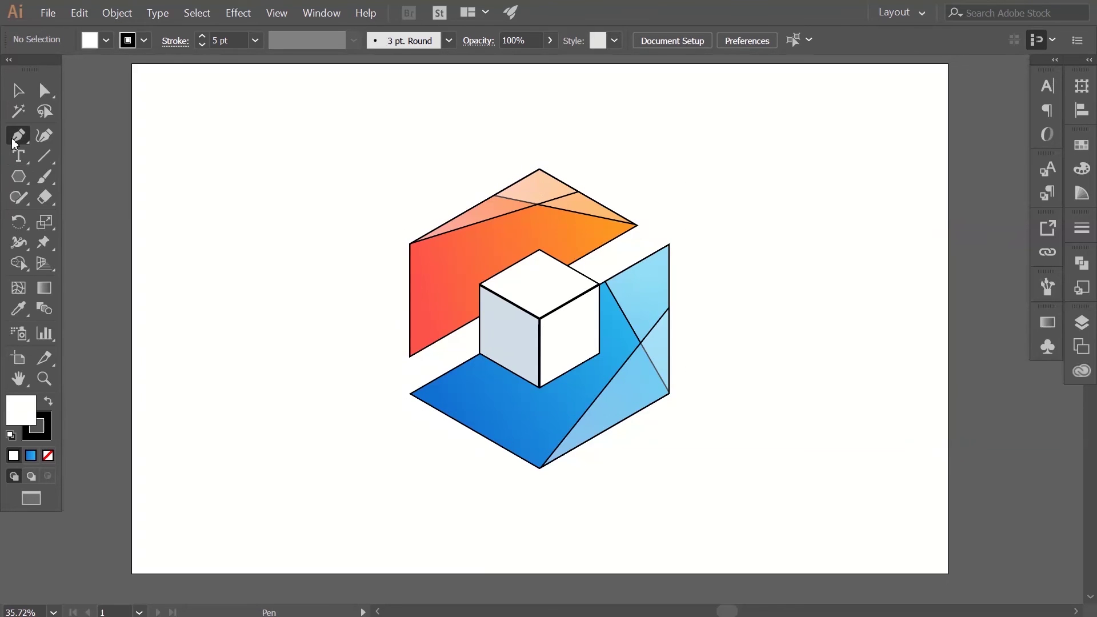
- Pen-draw a closed triangle from the cube's left corner to the orange shape's bottom-left, filled crimson
{"action": "left_click", "coordinate": [479, 285]}
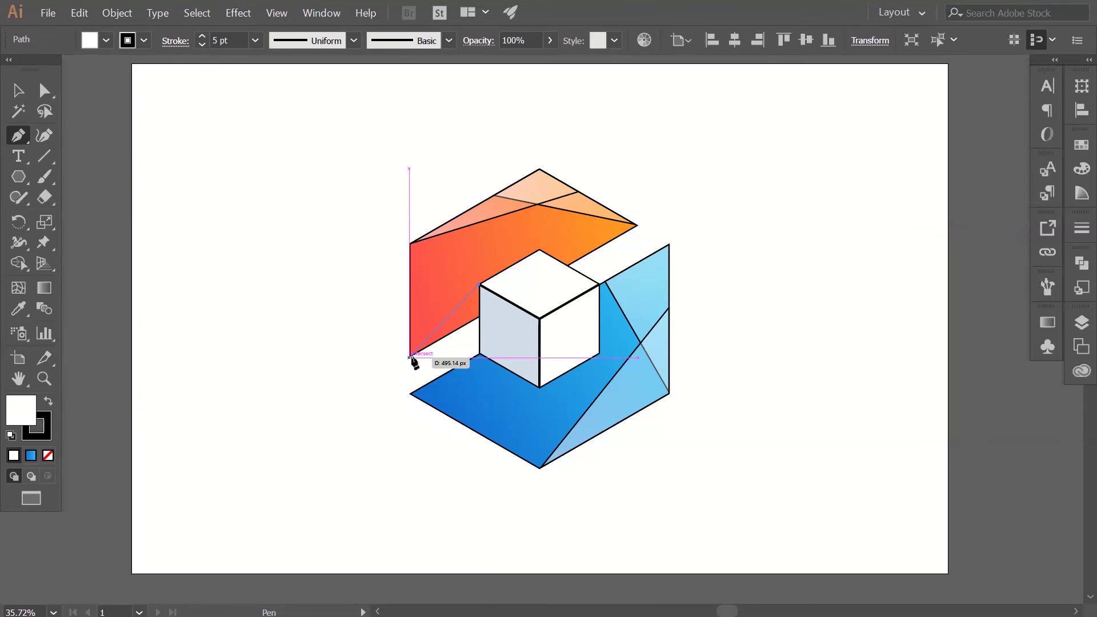
{"action": "left_click", "coordinate": [410, 357]}
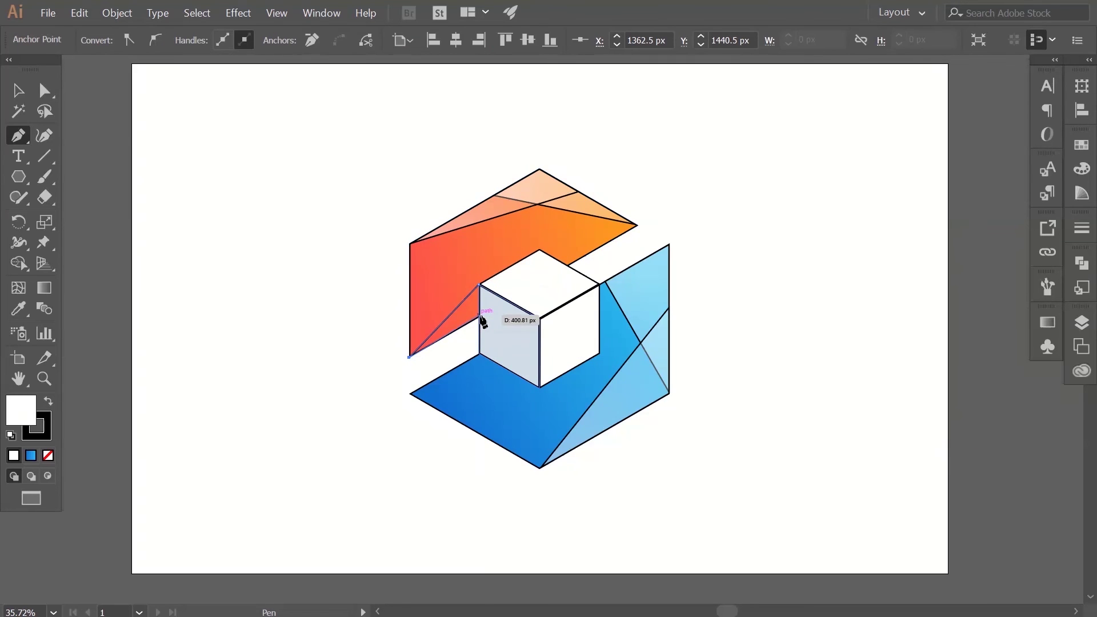
{"action": "left_click", "coordinate": [479, 318]}
{"action": "left_click", "coordinate": [479, 284]}
{"action": "left_click", "coordinate": [17, 90]}
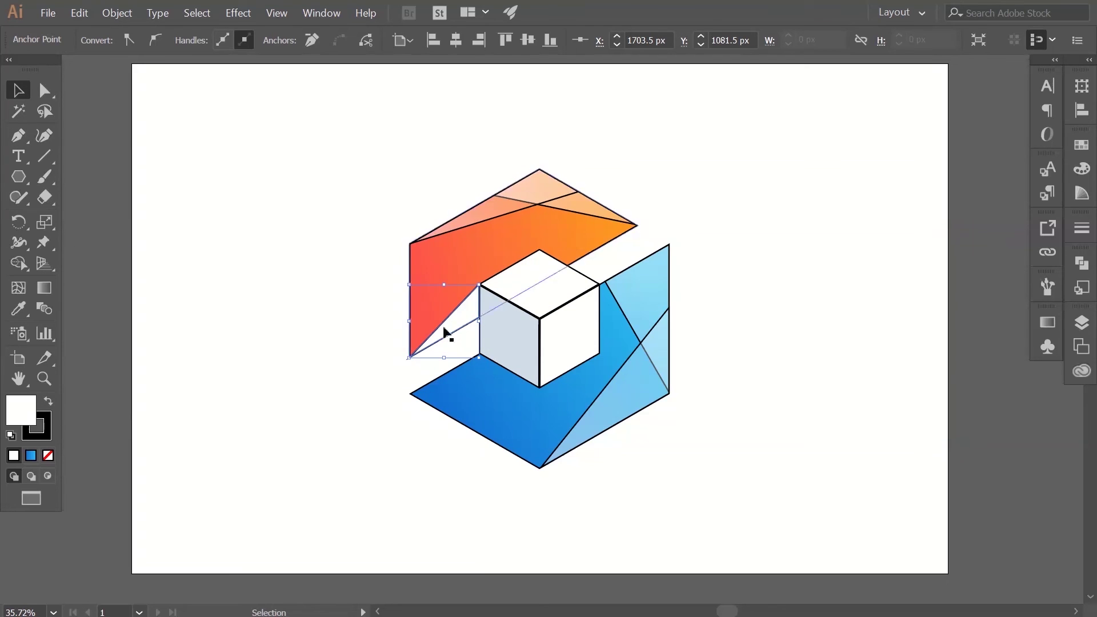
{"action": "left_click", "coordinate": [1081, 145]}
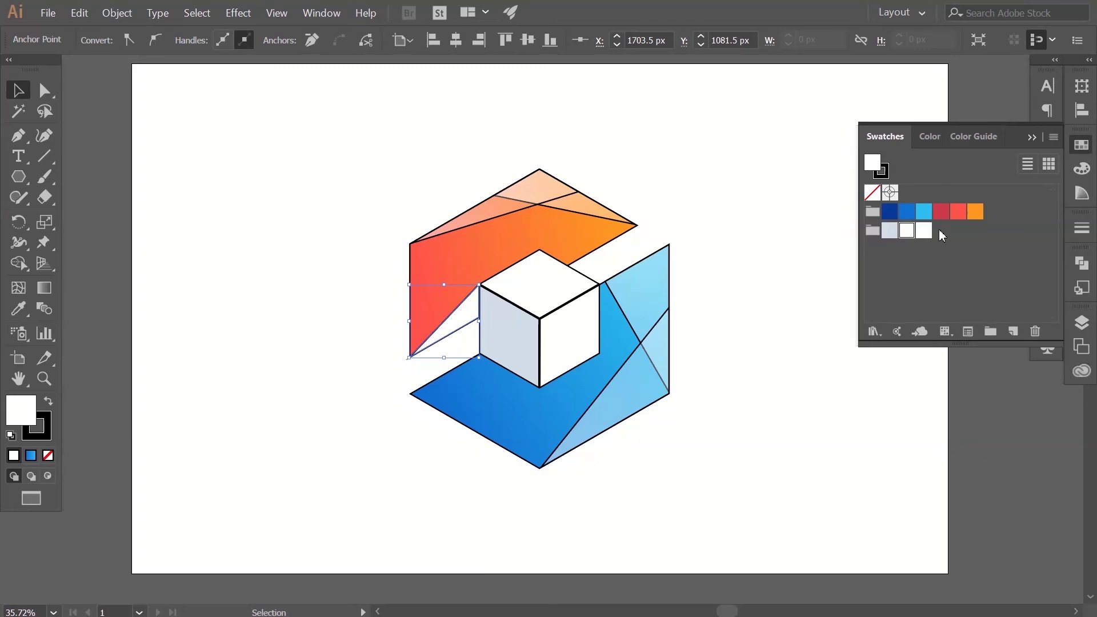
{"action": "left_click", "coordinate": [943, 212]}
{"action": "left_click", "coordinate": [723, 332]}
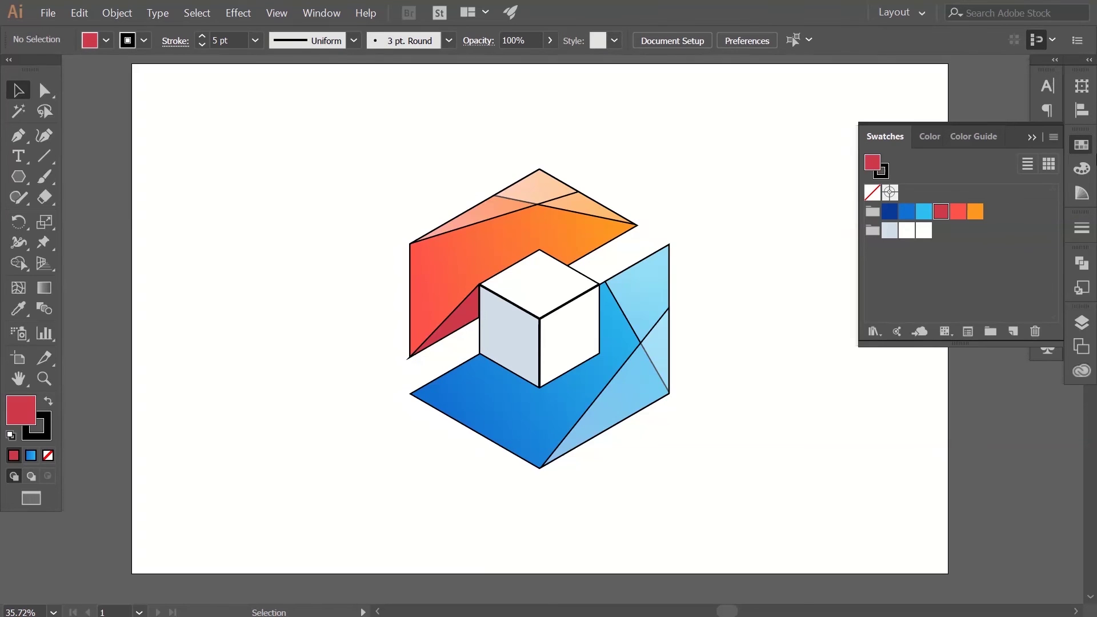
{"action": "left_click", "coordinate": [1090, 145]}
{"action": "left_click", "coordinate": [18, 135]}
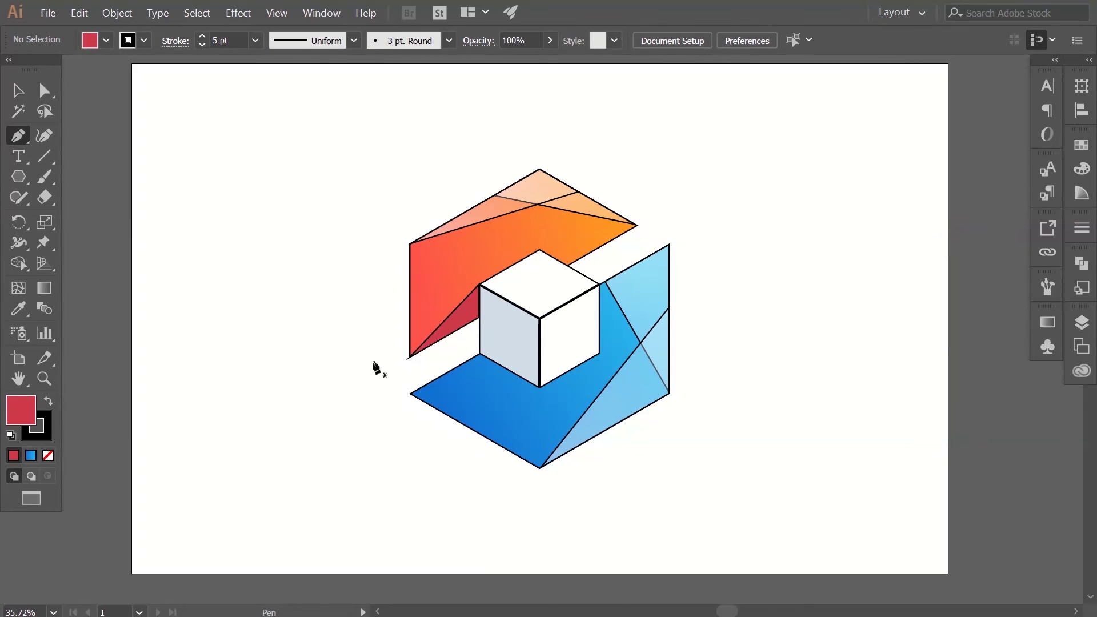
- Pen-draw a closed triangle from the blue shape's left point to the cube's bottom corners, filled dark blue
{"action": "left_click", "coordinate": [410, 395]}
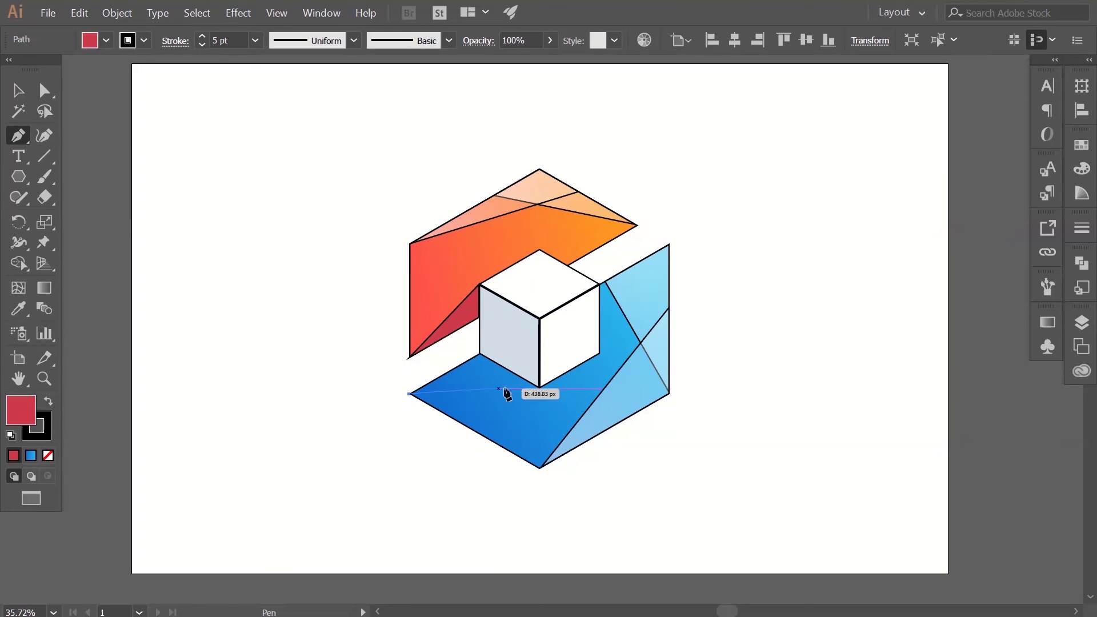
{"action": "left_click", "coordinate": [540, 389]}
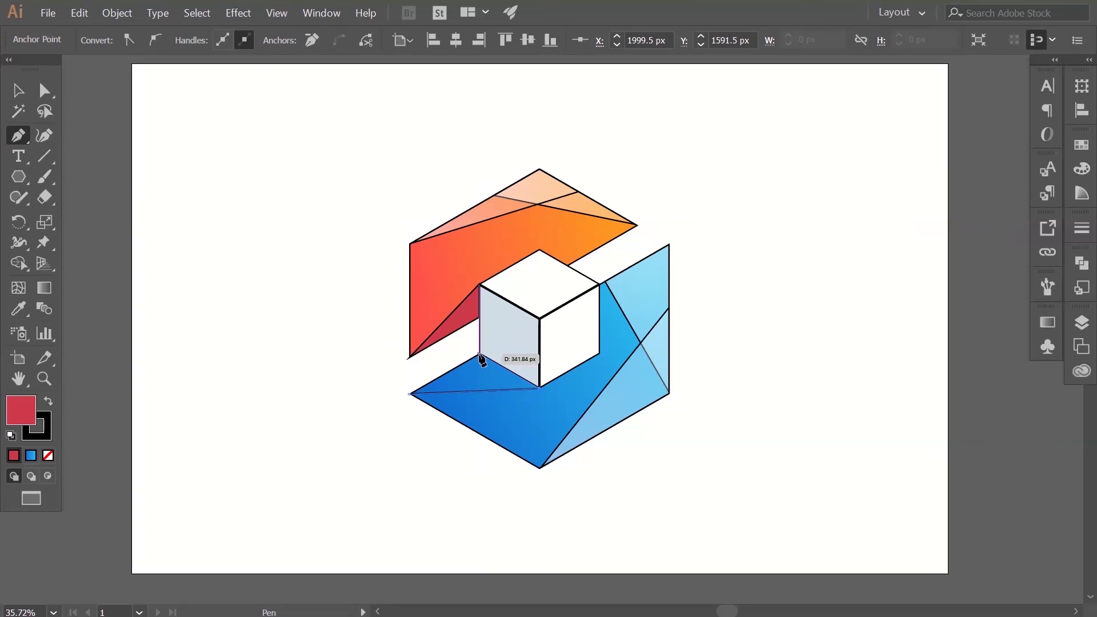
{"action": "left_click", "coordinate": [480, 355]}
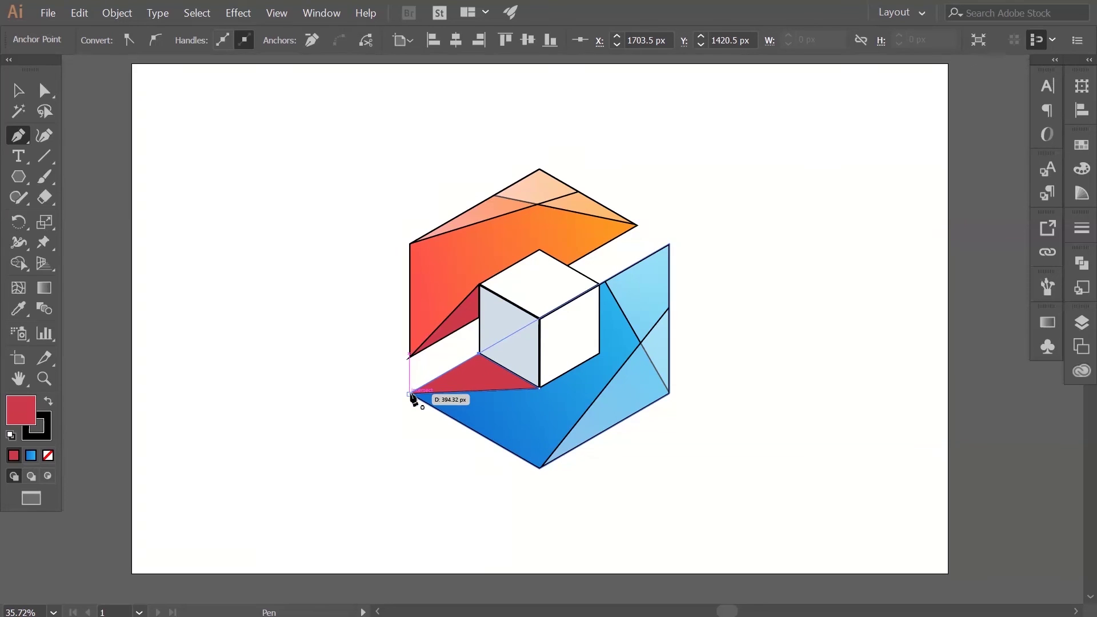
{"action": "left_click", "coordinate": [411, 394]}
{"action": "left_click", "coordinate": [17, 89]}
{"action": "left_click", "coordinate": [1081, 145]}
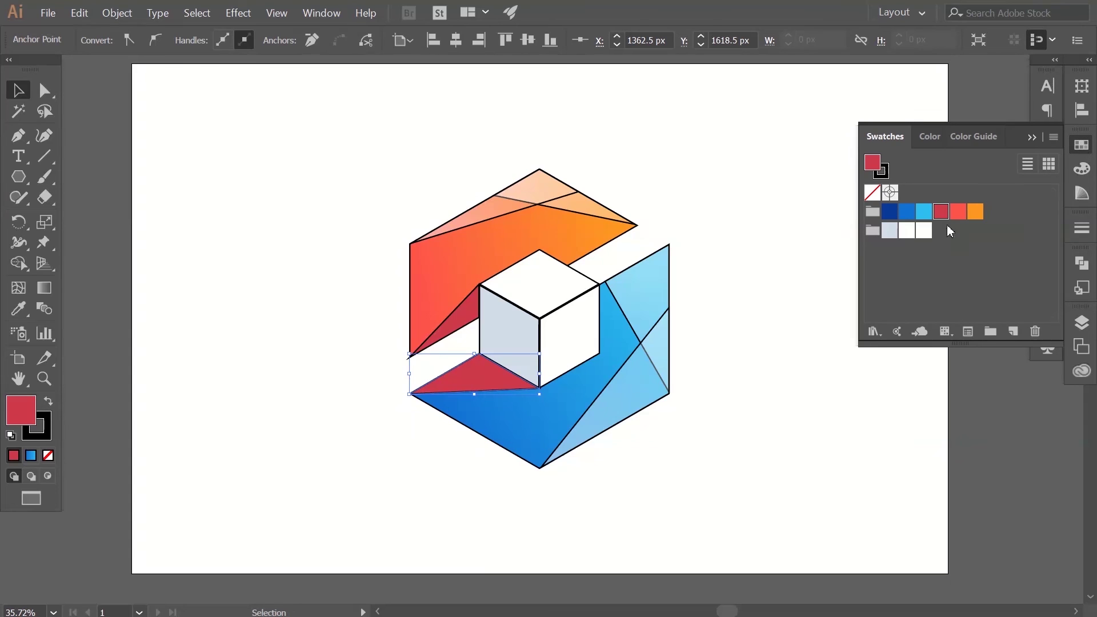
{"action": "left_click", "coordinate": [889, 211]}
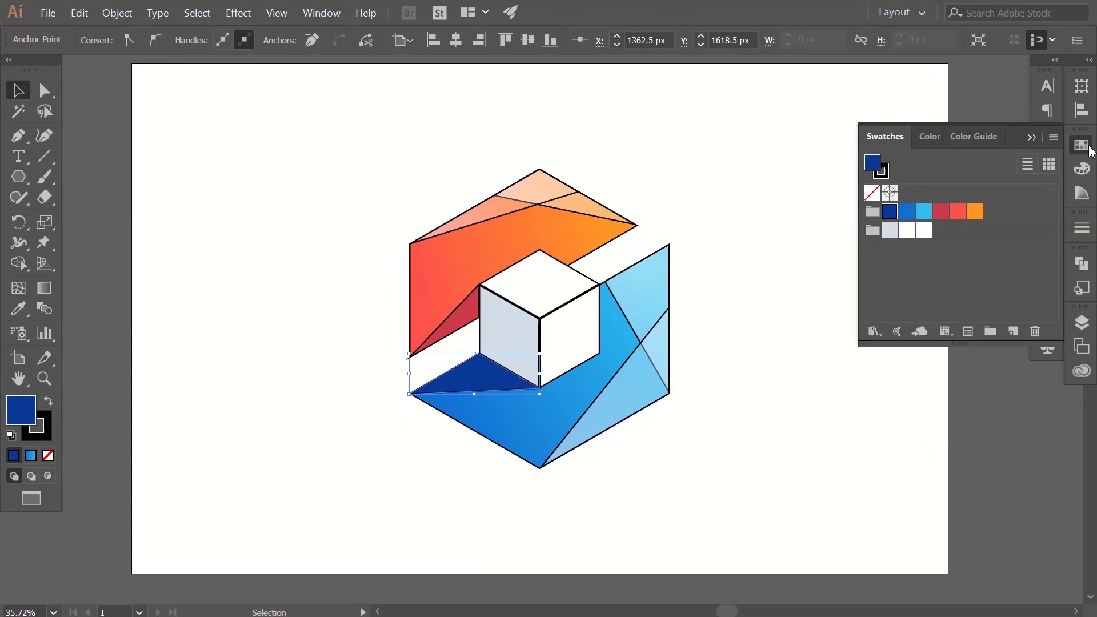
{"action": "left_click", "coordinate": [1085, 150]}
{"action": "left_click", "coordinate": [799, 293]}
{"action": "left_click_drag", "start_coordinate": [307, 158], "coordinate": [715, 457]}
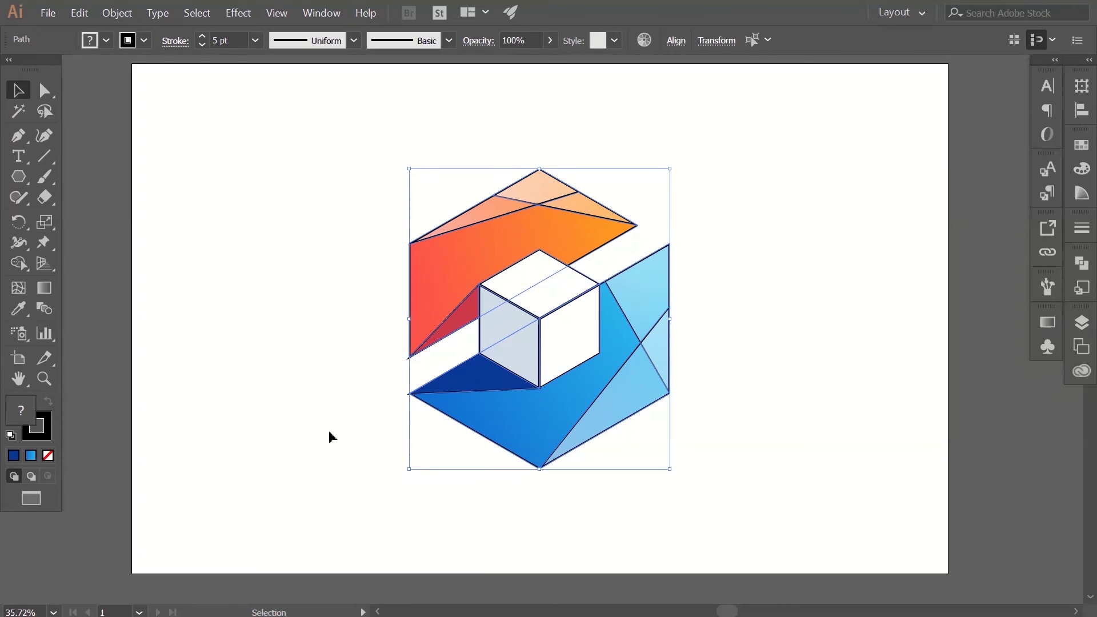
- Set the stroke to None on all selected logo shapes
{"action": "left_click", "coordinate": [50, 440]}
{"action": "left_click", "coordinate": [48, 455]}
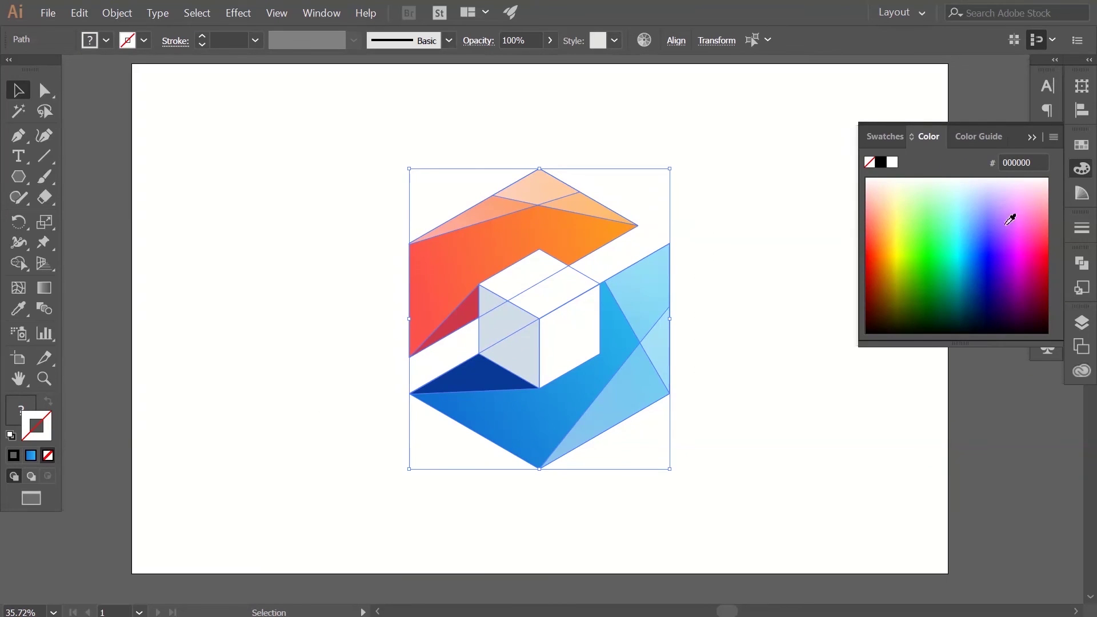
{"action": "left_click", "coordinate": [1081, 168]}
{"action": "left_click", "coordinate": [267, 177]}
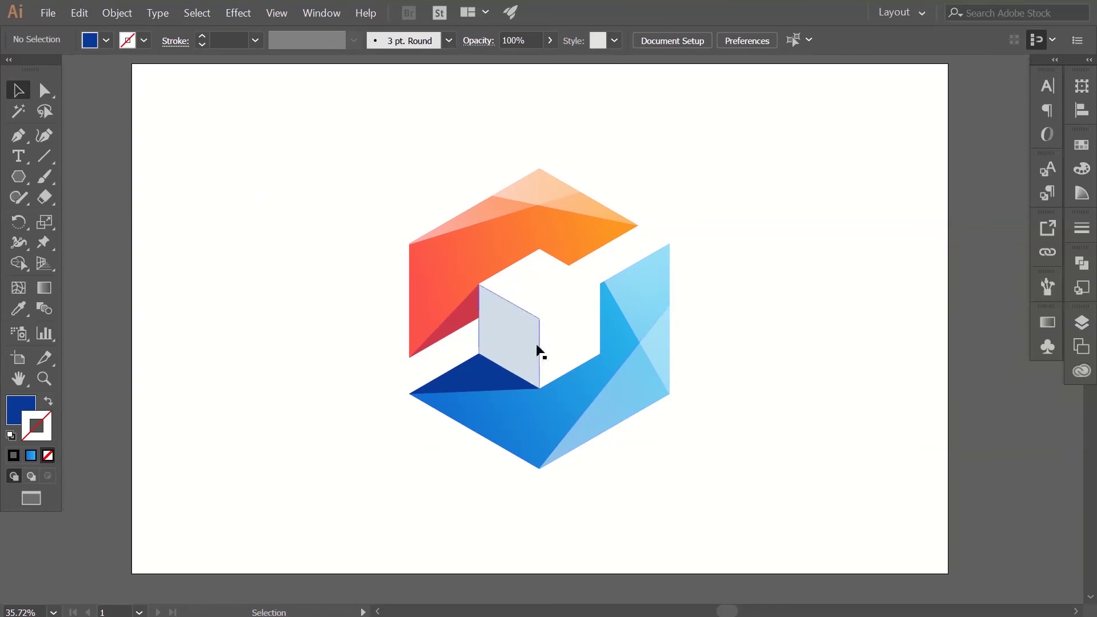
{"action": "left_click_drag", "start_coordinate": [623, 394], "coordinate": [632, 382]}
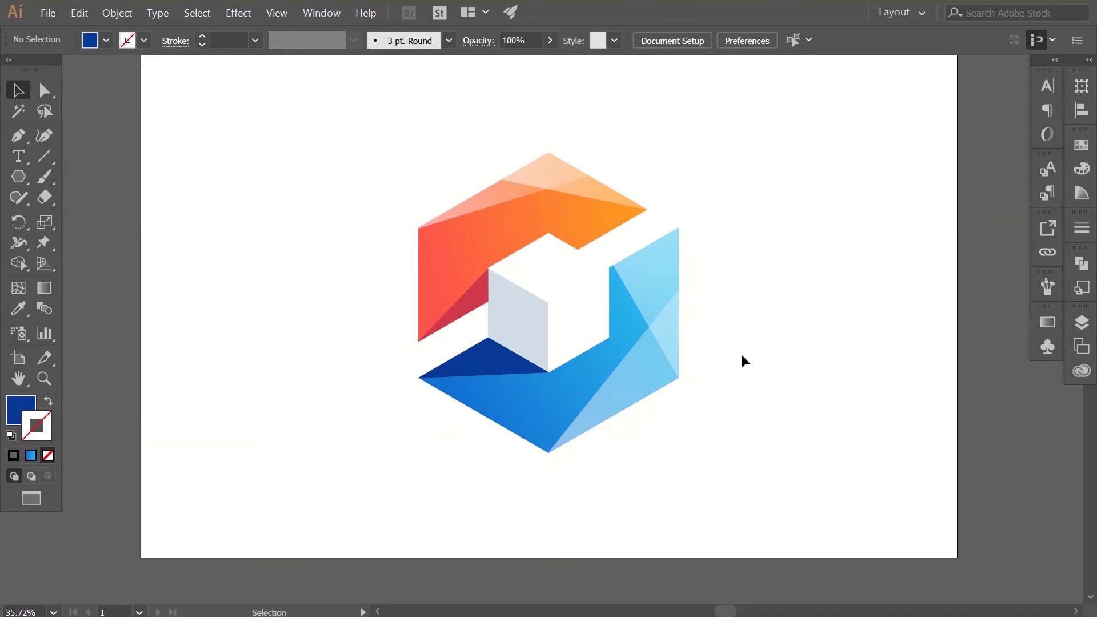